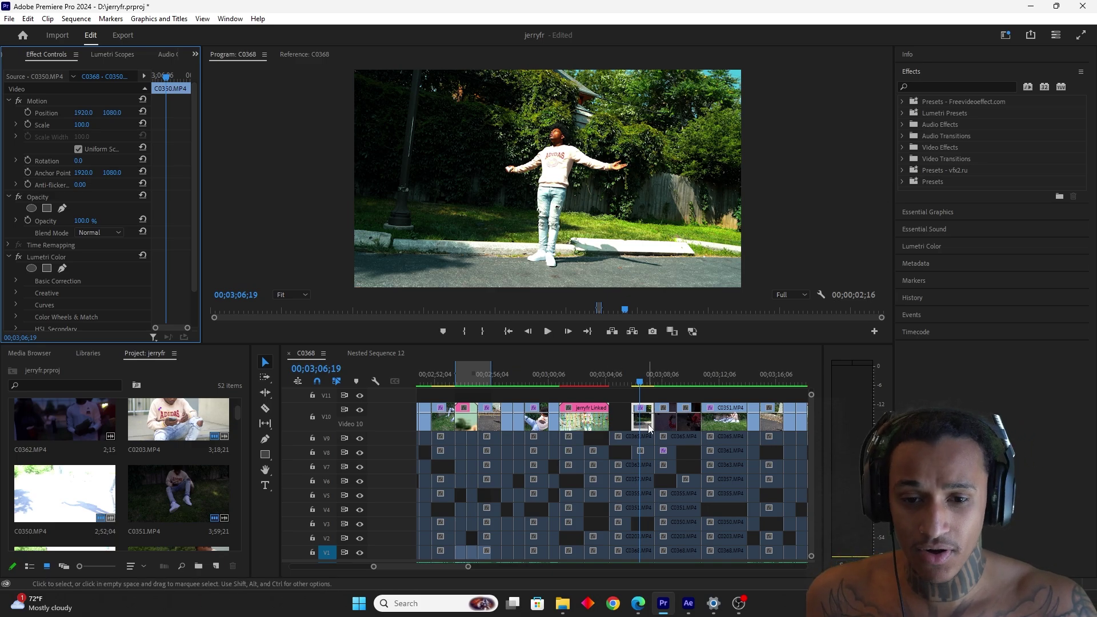
# Step: Replace the selected C0350.MP4 clip with an After Effects composition and open its layer for viewing in a maximized After Effects window
pyautogui.click(729, 144)
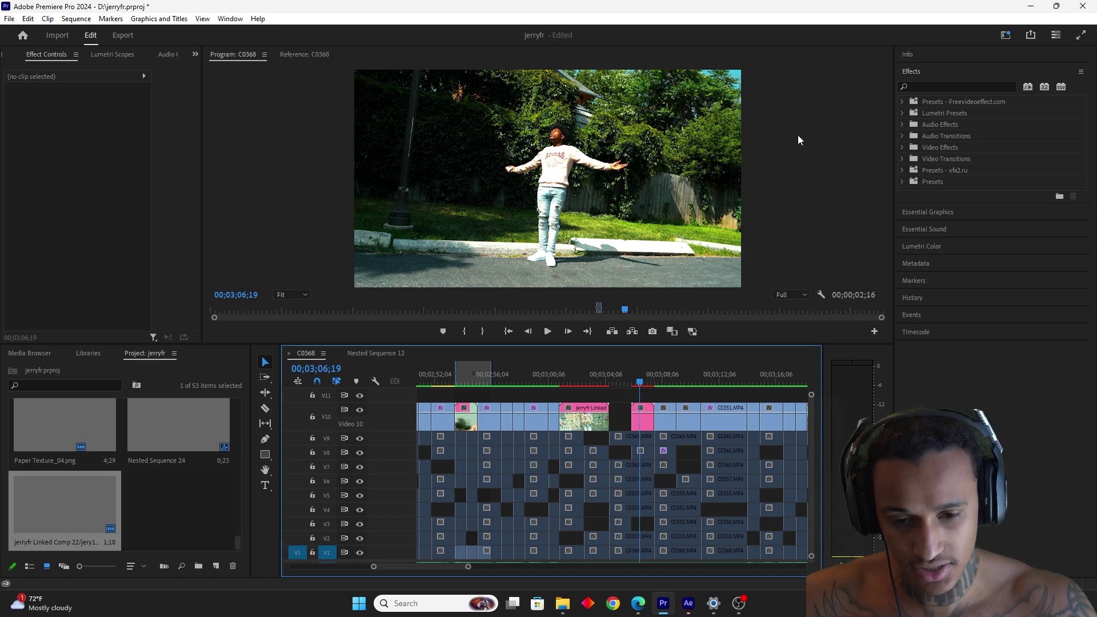
pyautogui.click(689, 603)
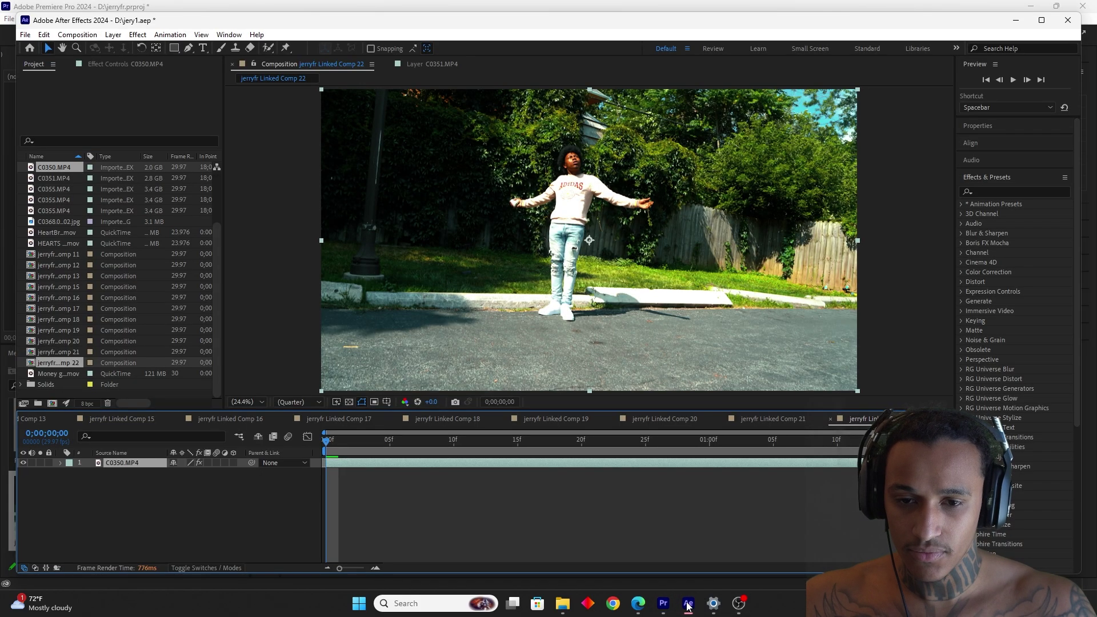
pyautogui.click(474, 502)
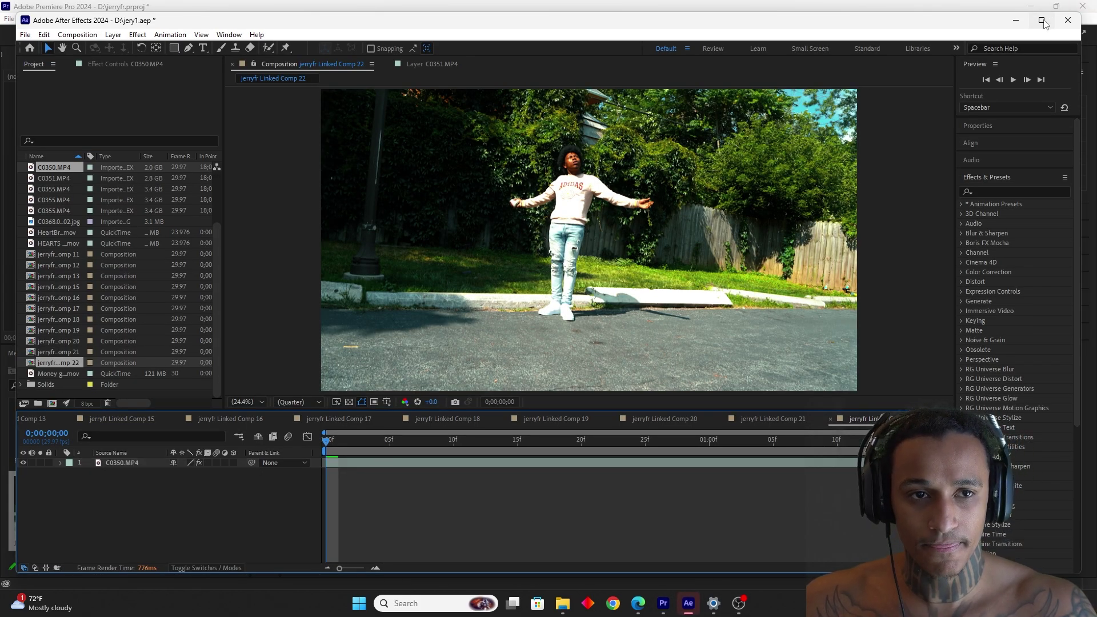
pyautogui.click(1042, 22)
pyautogui.doubleClick(423, 468)
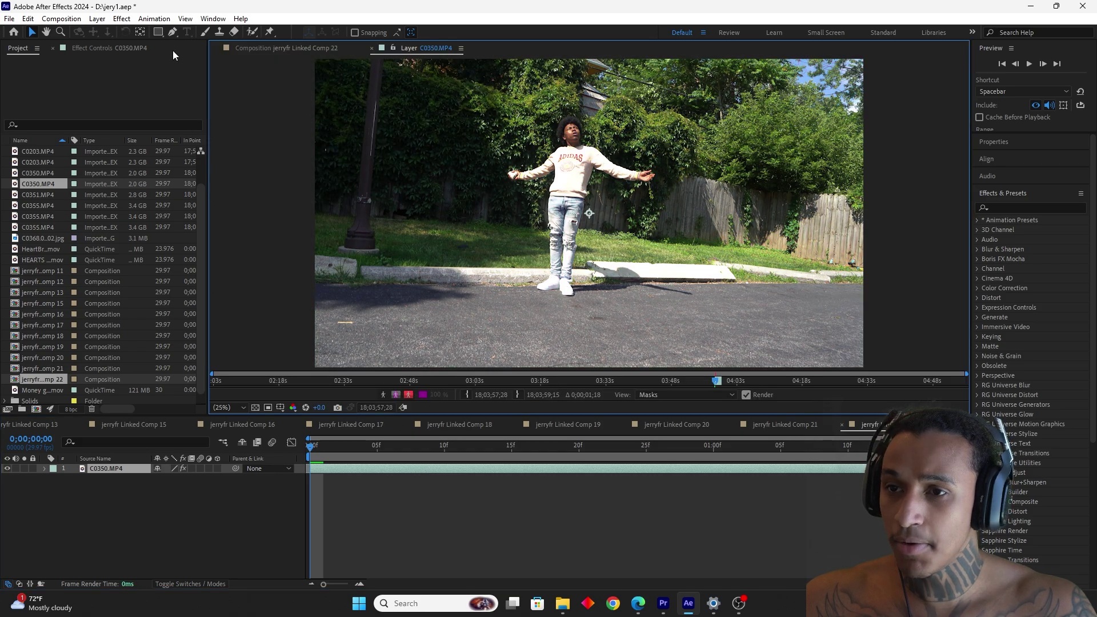
# Step: Paint Roto Brush strokes over the man's torso, legs and shoes to select him as foreground
pyautogui.click(252, 32)
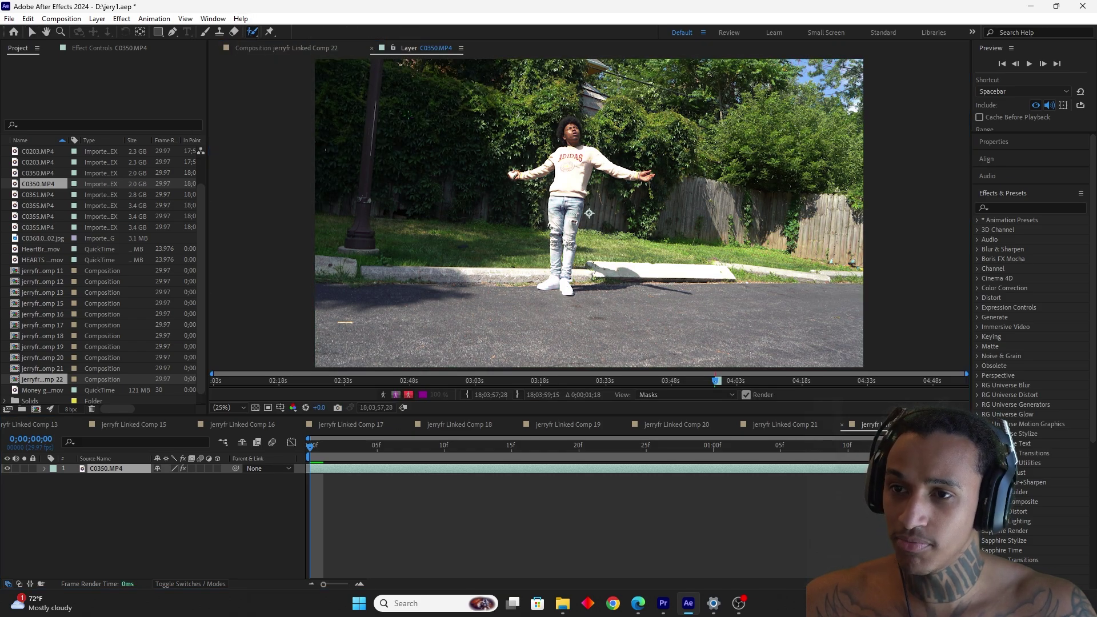
pyautogui.moveTo(567, 122); pyautogui.dragTo(566, 160)
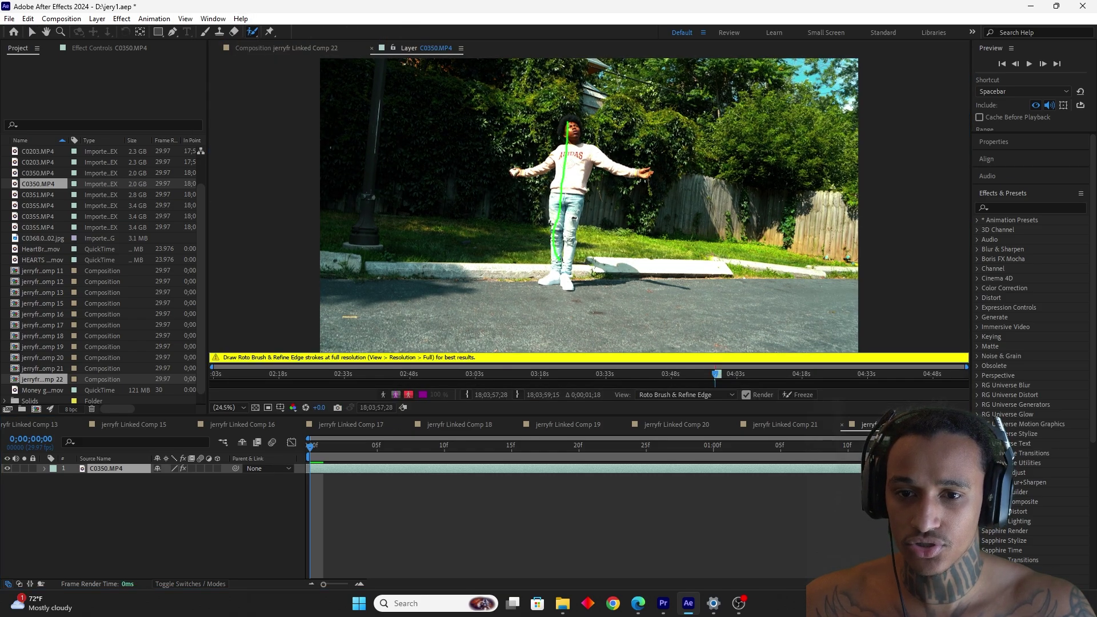
pyautogui.scroll(3, 549, 249)
pyautogui.moveTo(549, 249)
pyautogui.mouseDown()
pyautogui.moveTo(553, 55)
pyautogui.moveTo(549, 234)
pyautogui.mouseUp()
pyautogui.moveTo(587, 196)
pyautogui.mouseDown()
pyautogui.moveTo(538, 248)
pyautogui.moveTo(593, 202)
pyautogui.moveTo(622, 248)
pyautogui.moveTo(567, 280)
pyautogui.moveTo(563, 341)
pyautogui.mouseUp()
pyautogui.moveTo(523, 289); pyautogui.dragTo(523, 284)
pyautogui.moveTo(517, 325); pyautogui.dragTo(552, 314)
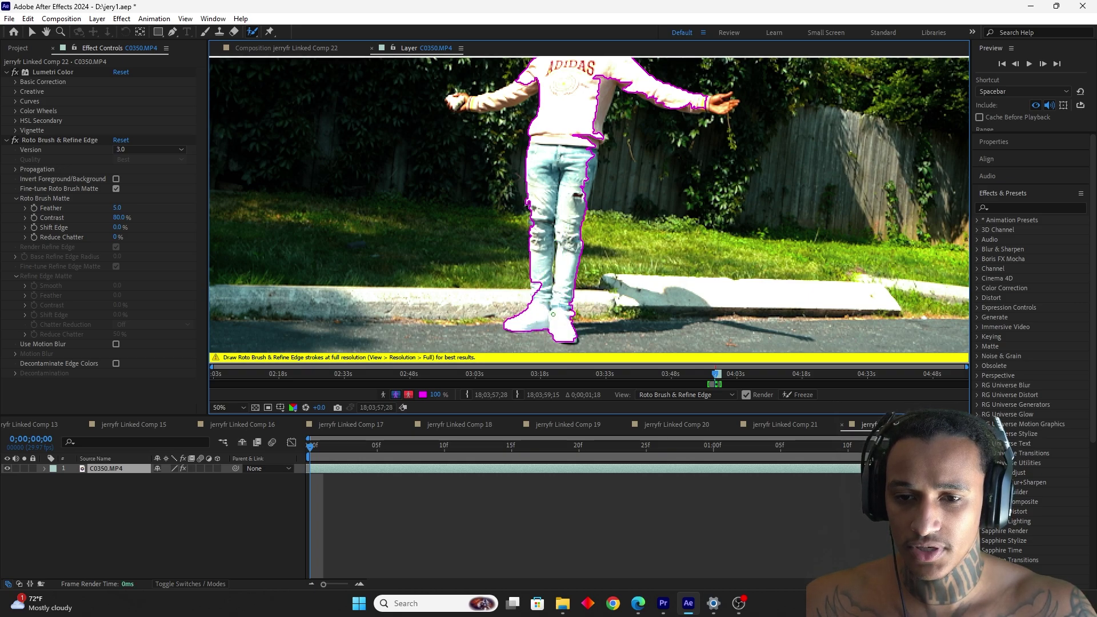
pyautogui.moveTo(555, 234); pyautogui.dragTo(551, 294)
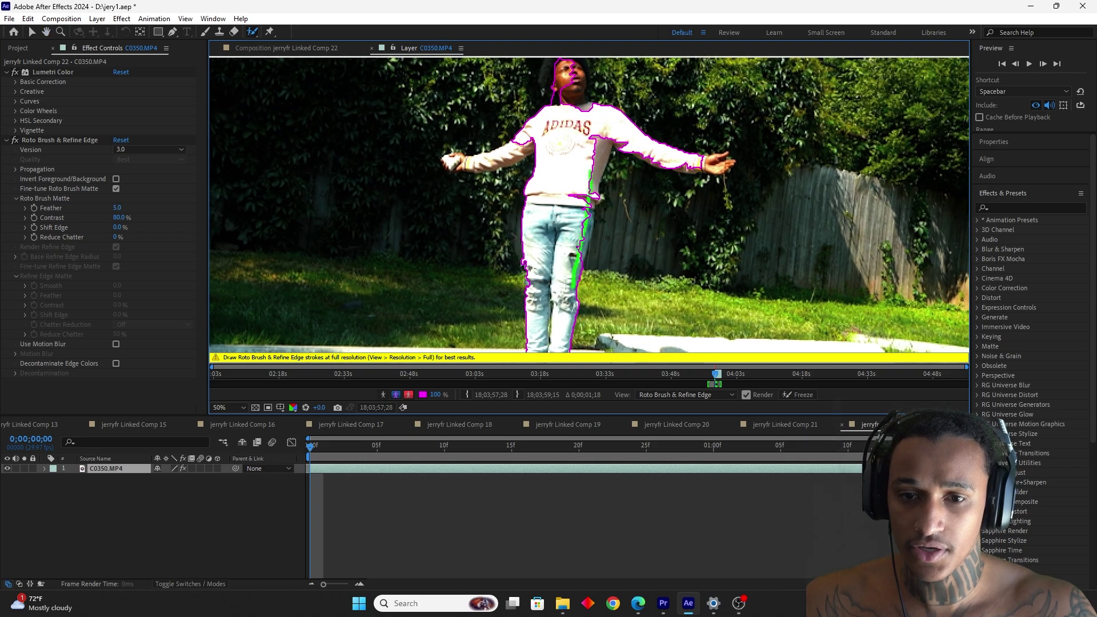
# Step: Extend the Roto Brush selection over the man's arm, face and hair
pyautogui.moveTo(651, 157); pyautogui.dragTo(648, 208)
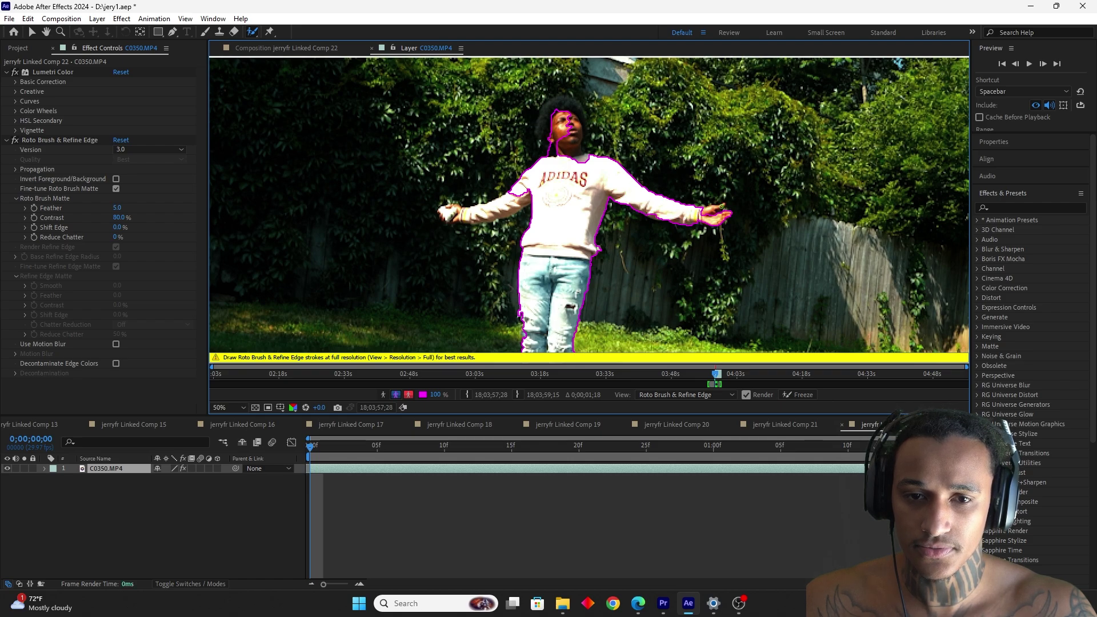
pyautogui.moveTo(574, 203); pyautogui.dragTo(541, 204)
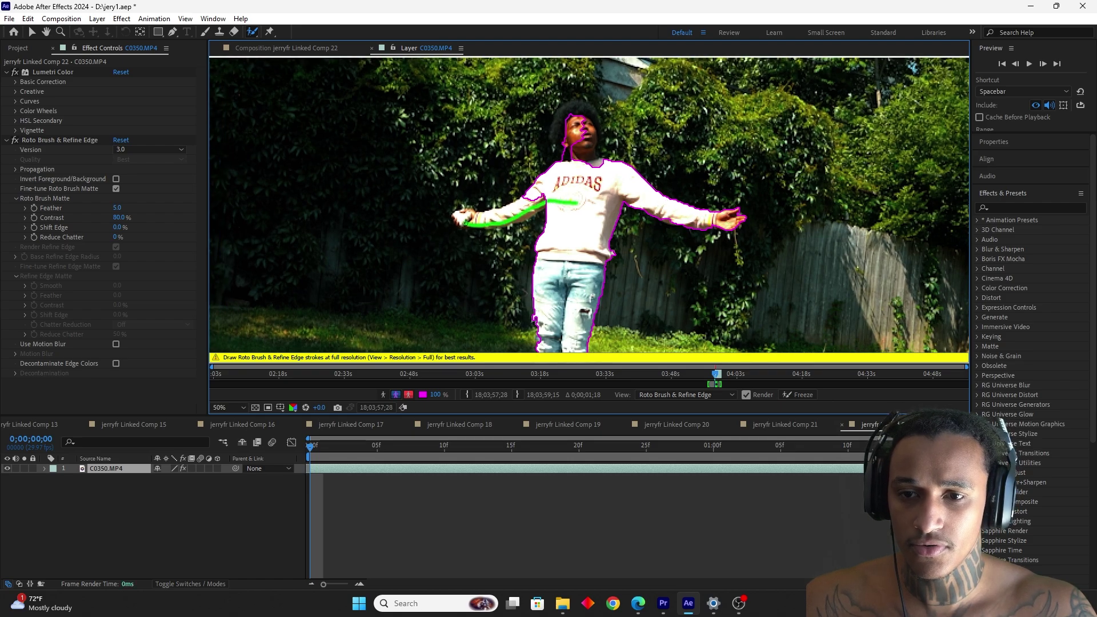
pyautogui.moveTo(584, 142); pyautogui.dragTo(584, 175)
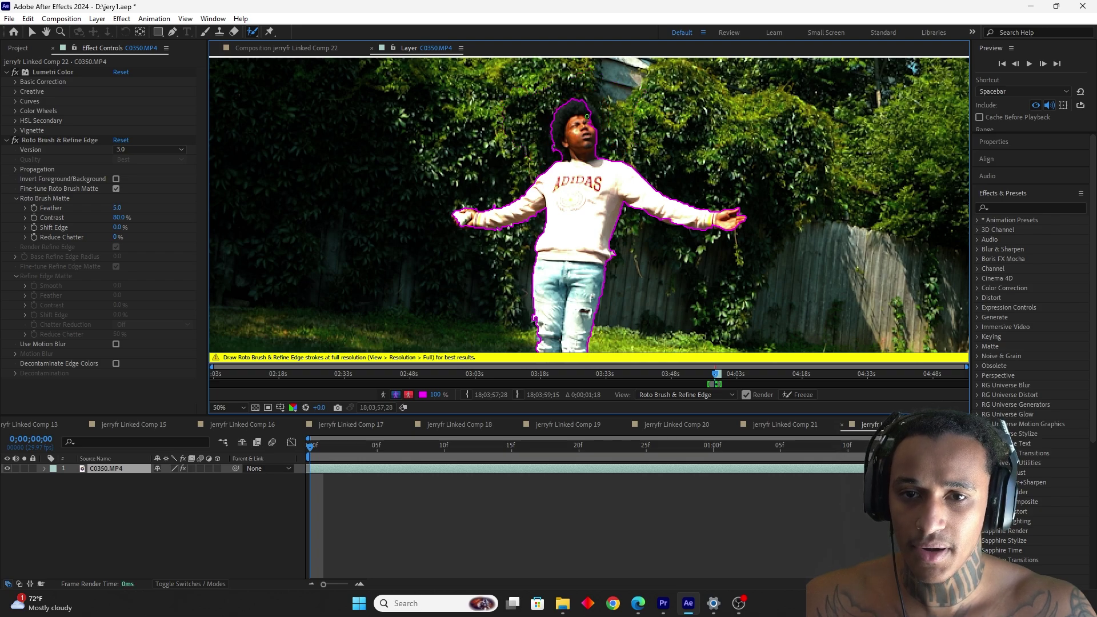
pyautogui.moveTo(594, 153); pyautogui.dragTo(594, 165)
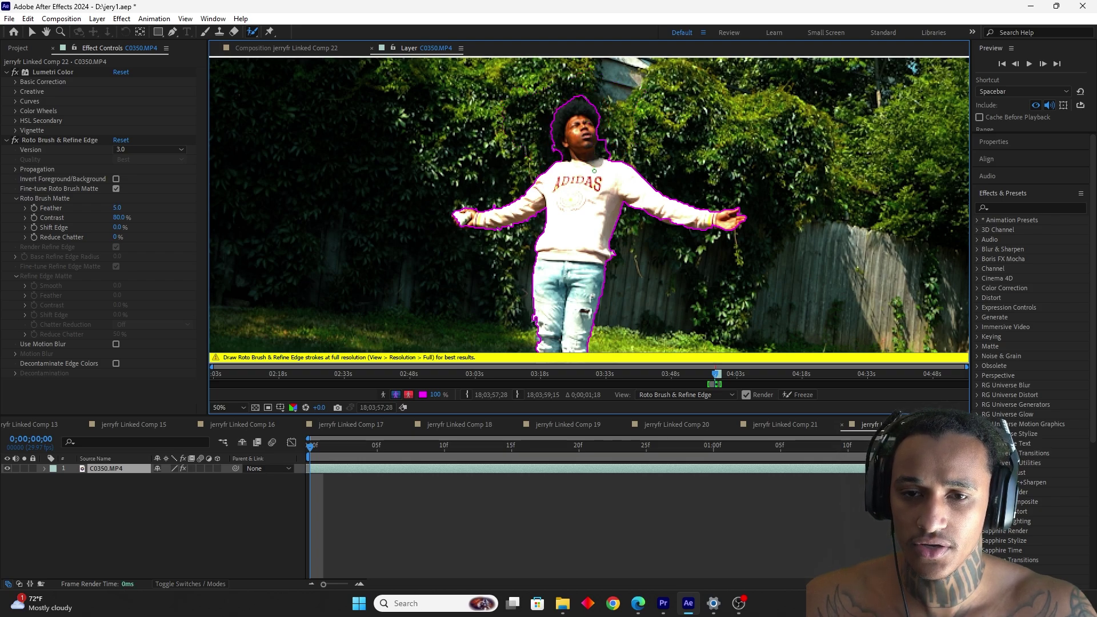
pyautogui.moveTo(575, 106); pyautogui.dragTo(560, 122)
pyautogui.moveTo(607, 149); pyautogui.dragTo(608, 104)
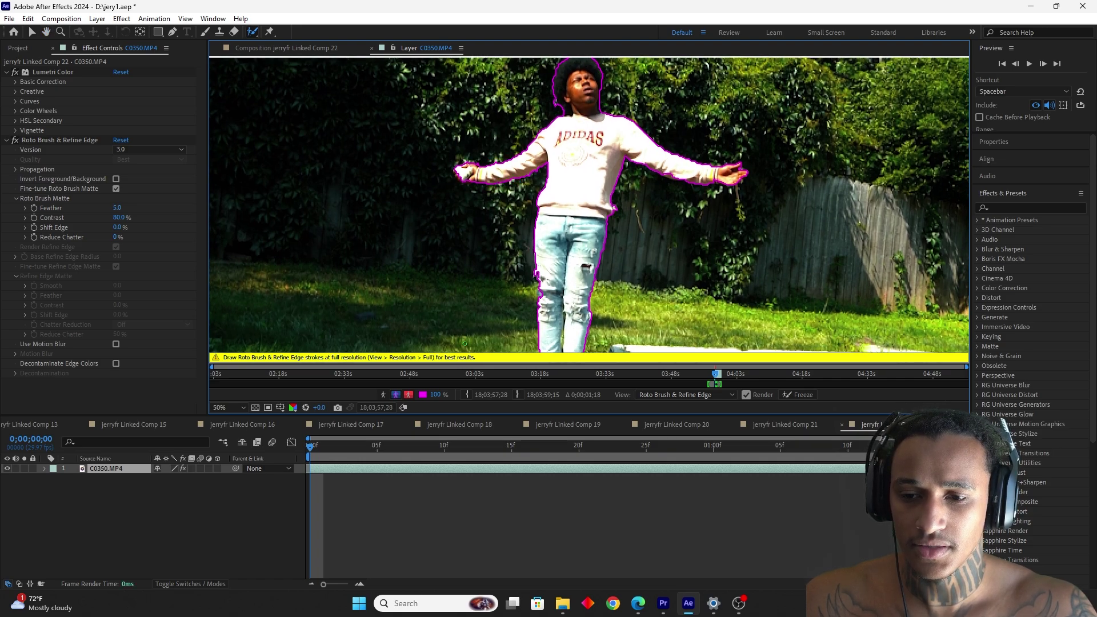
# Step: Fit the layer view up to 100% and play the clip to propagate the Roto Brush outline
pyautogui.click(241, 406)
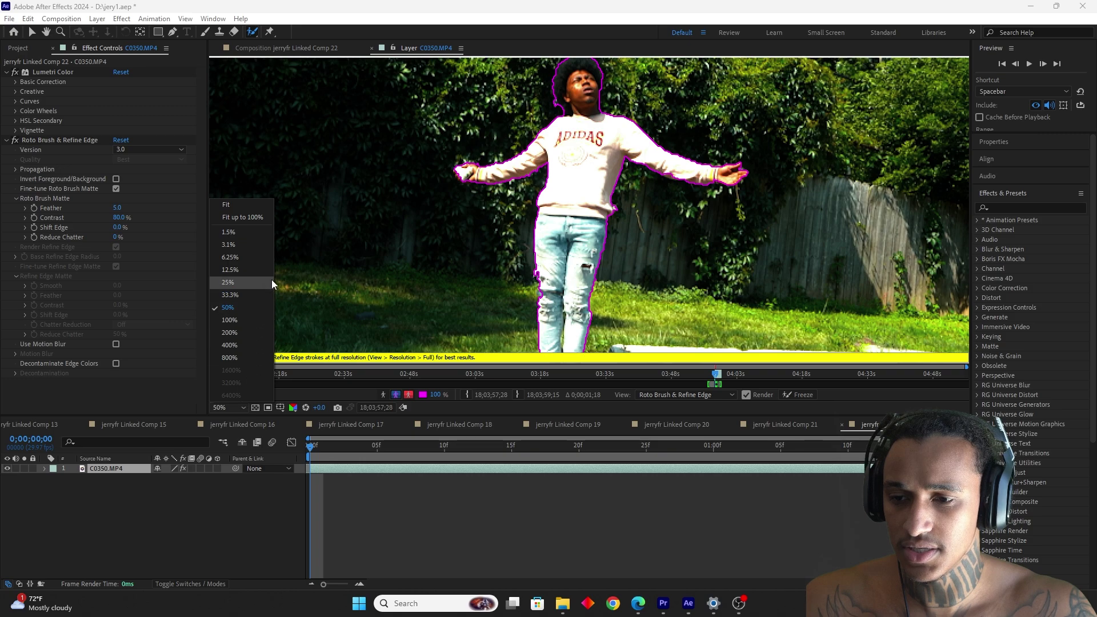
pyautogui.click(261, 217)
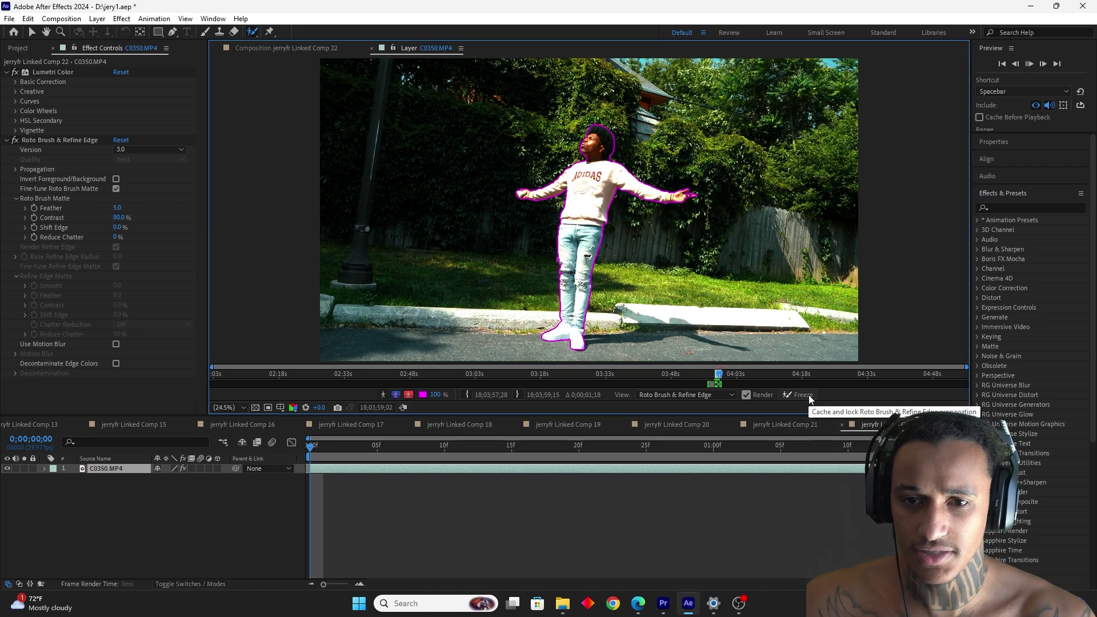
pyautogui.press('space')
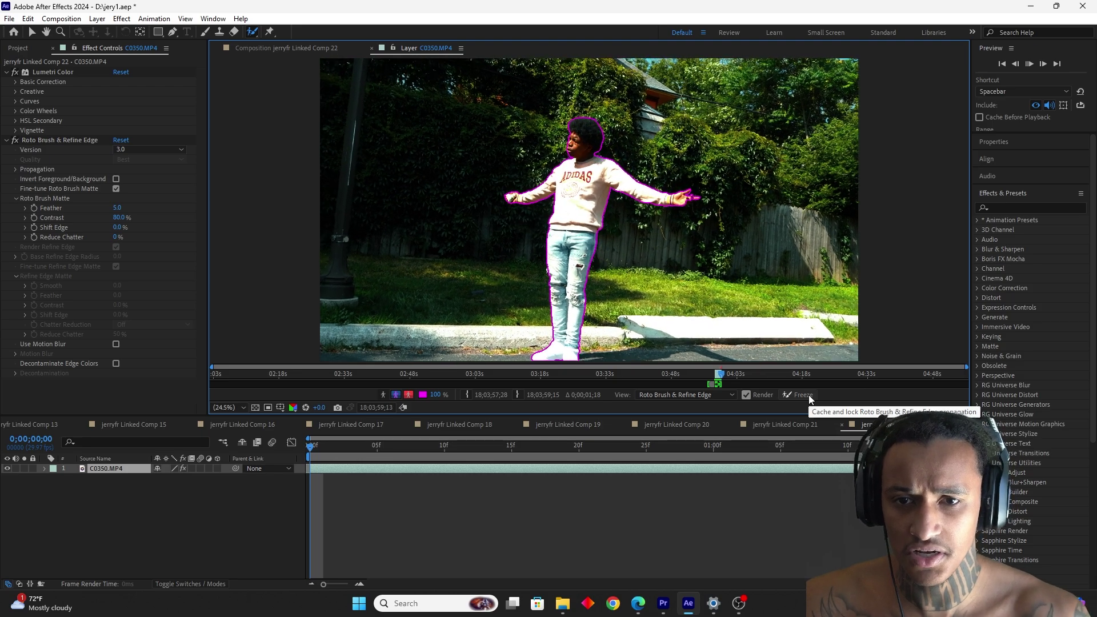
pyautogui.press('space')
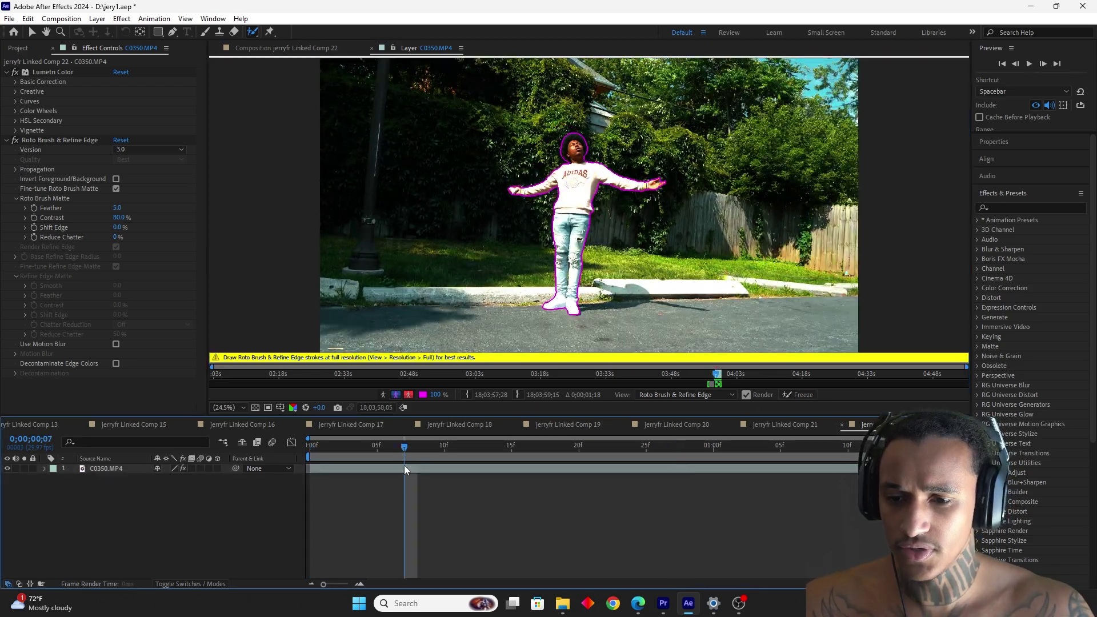
# Step: Duplicate the C0350.MP4 layer and remove the Roto Brush & Refine Edge effect from the lower copy
pyautogui.hotkey('ctrl', 'd')
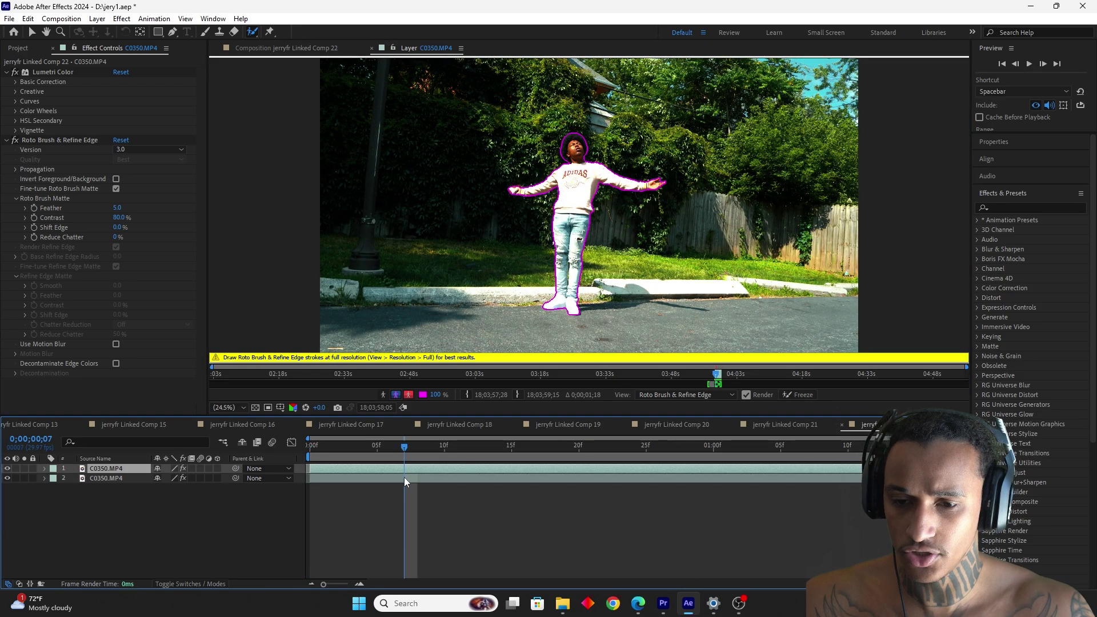
pyautogui.click(404, 477)
pyautogui.click(58, 135)
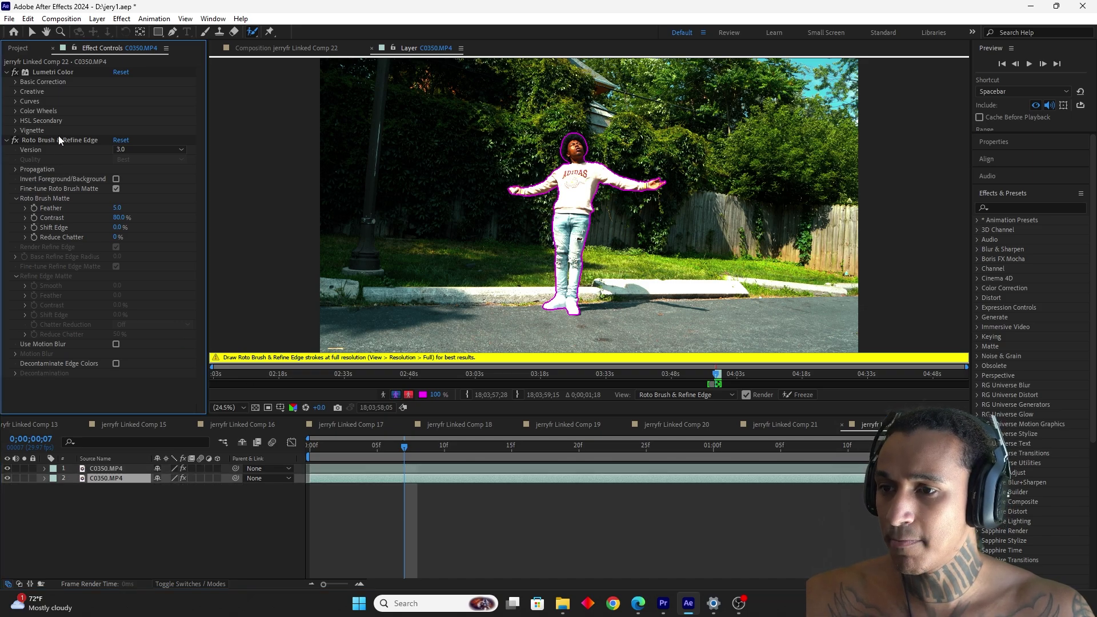
pyautogui.press('Delete')
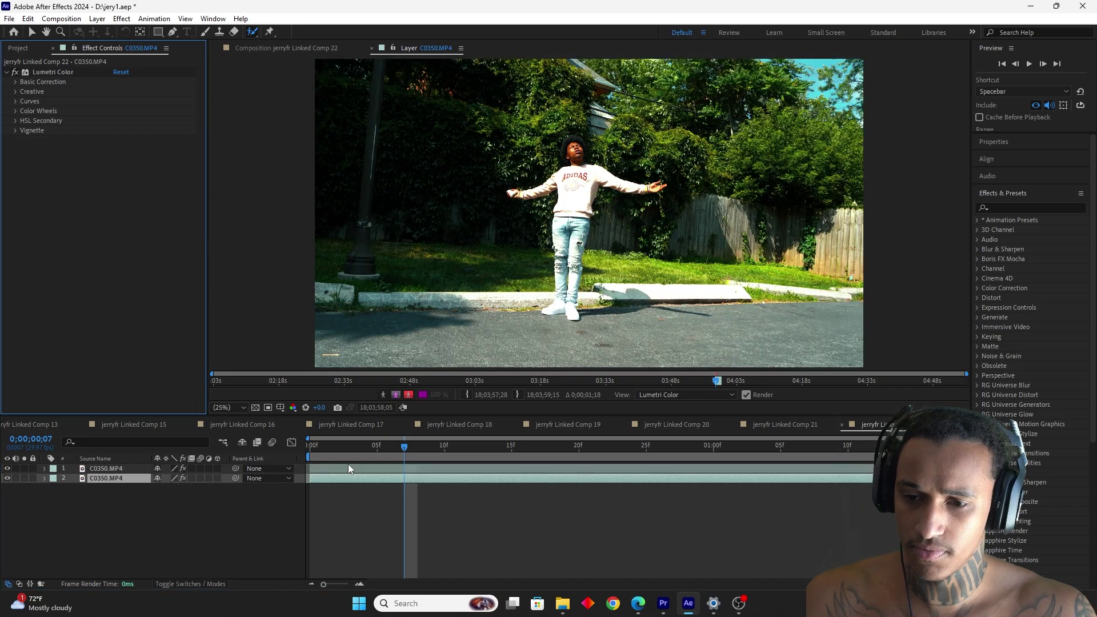
# Step: Duplicate the top rotoscoped layer and apply the Distort Transform effect to the middle C0350.MP4 layer
pyautogui.click(348, 467)
pyautogui.hotkey('ctrl', 'd')
pyautogui.click(366, 479)
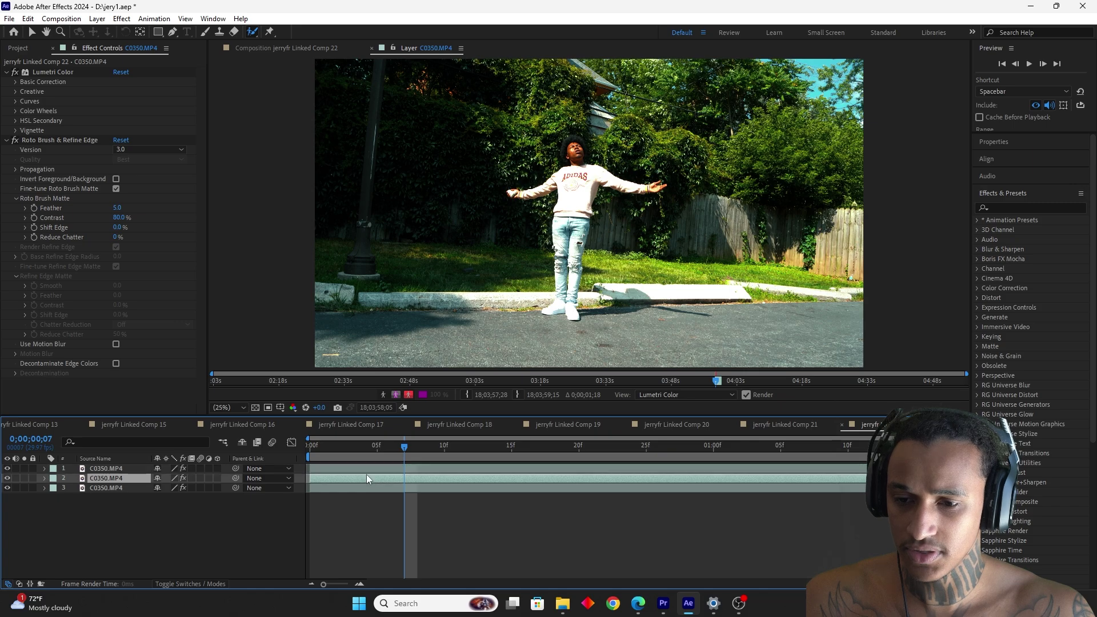
pyautogui.click(1008, 208)
pyautogui.write('transf')
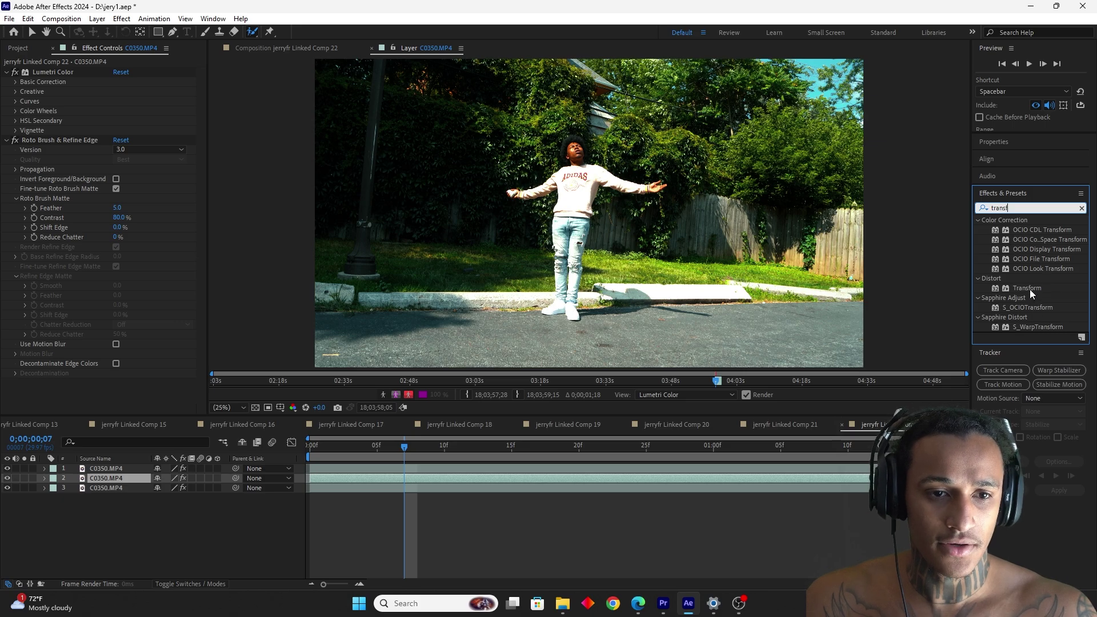
pyautogui.moveTo(1026, 288); pyautogui.dragTo(597, 475)
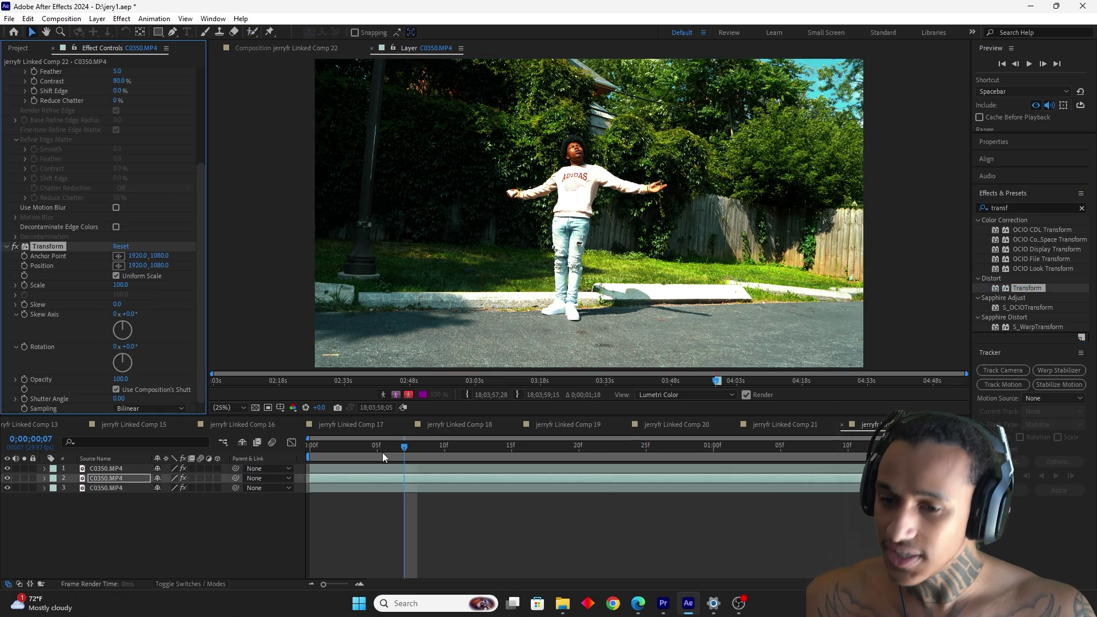
# Step: Add Transform Position and Scale keyframes at 0;00;00;00 on the middle layer and reveal them in the timeline
pyautogui.moveTo(396, 448); pyautogui.dragTo(309, 451)
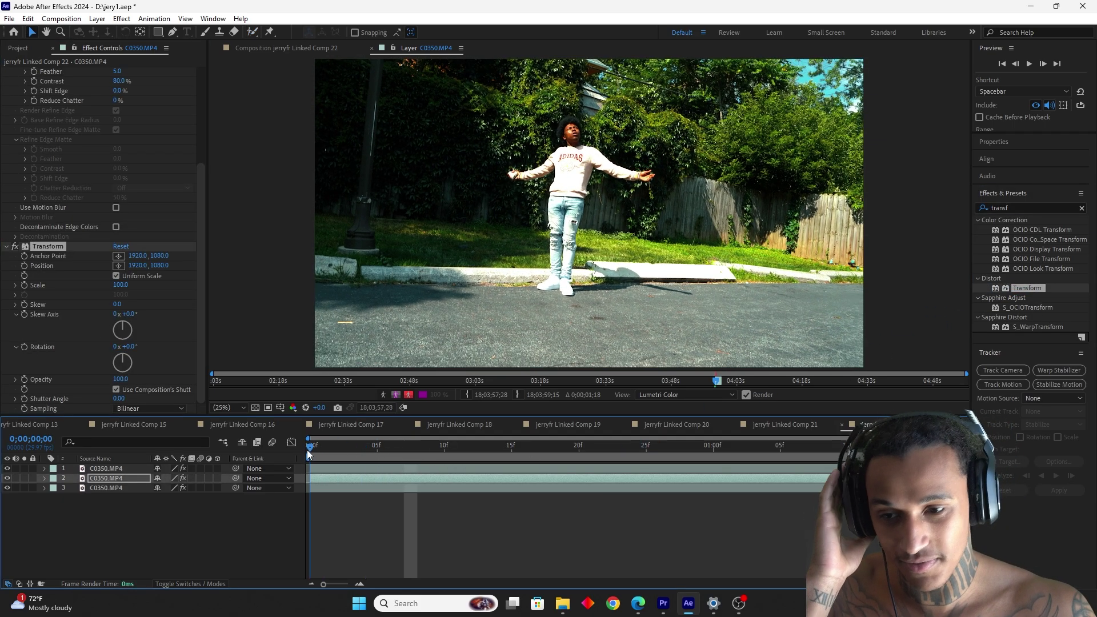
pyautogui.click(24, 266)
pyautogui.click(24, 286)
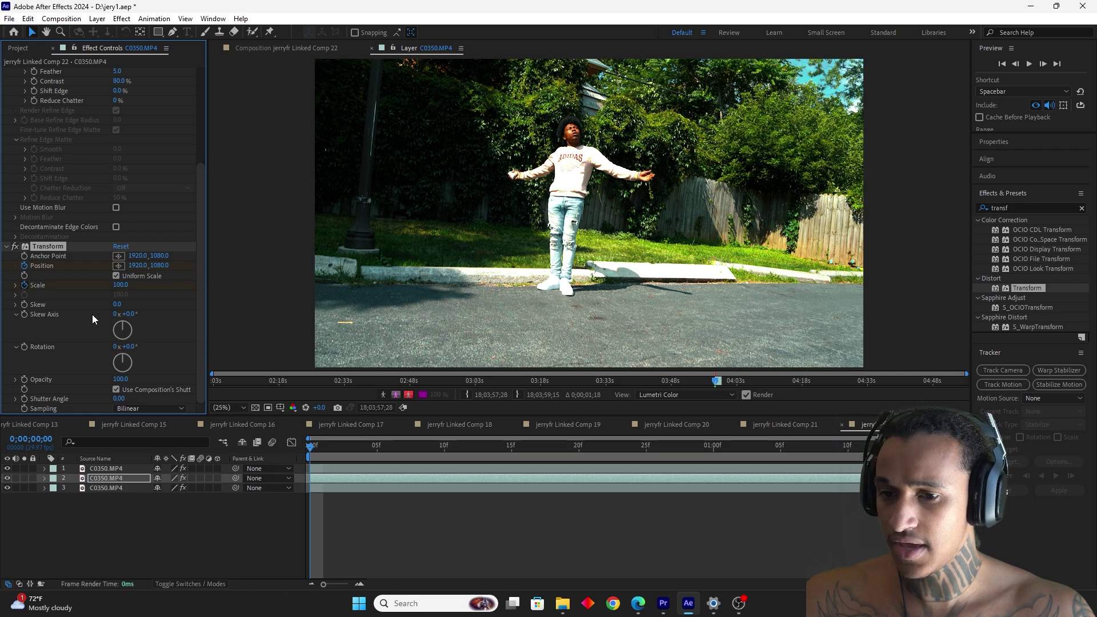
pyautogui.press('u')
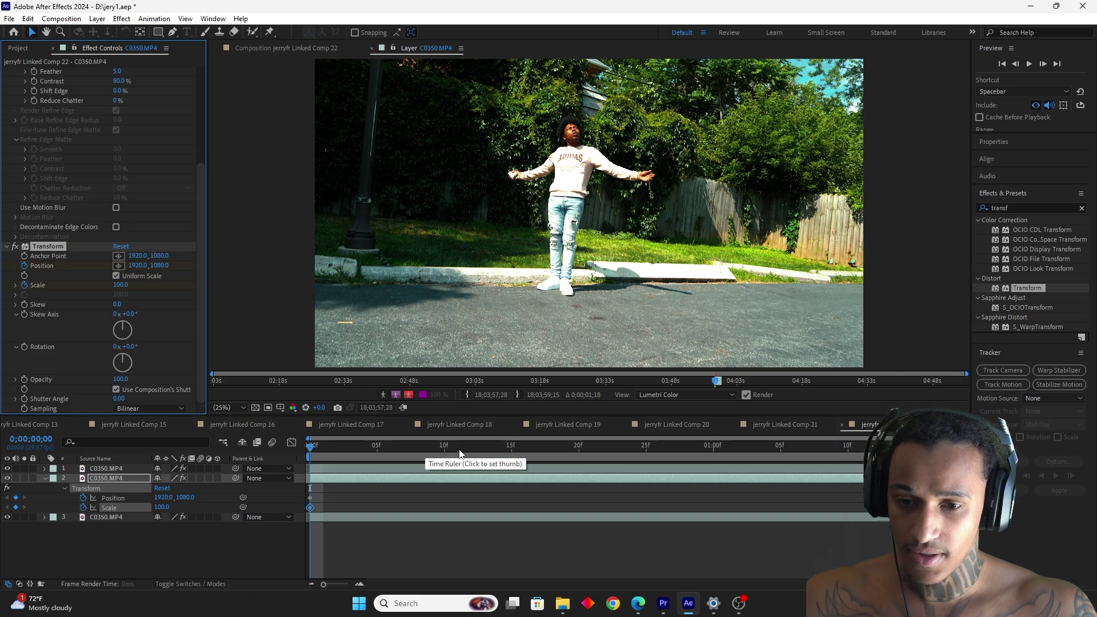
# Step: At 0;00;00;15, keyframe the middle layer's Transform Position at 3071.0, 1080.0 while viewing the composition
pyautogui.click(511, 445)
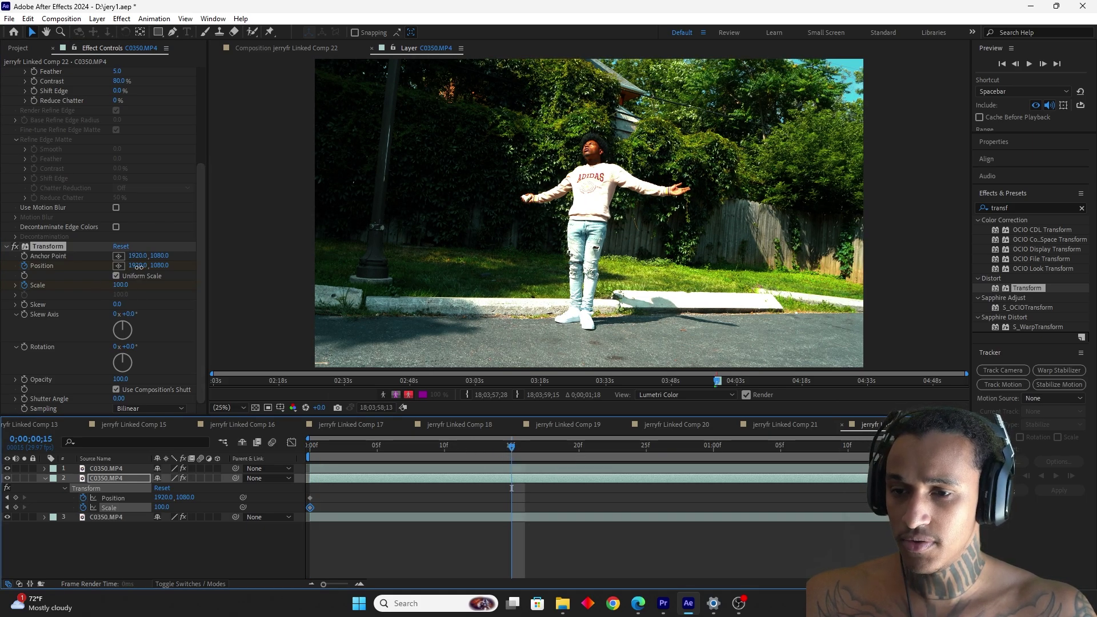
pyautogui.moveTo(138, 266); pyautogui.dragTo(436, 299)
pyautogui.click(297, 46)
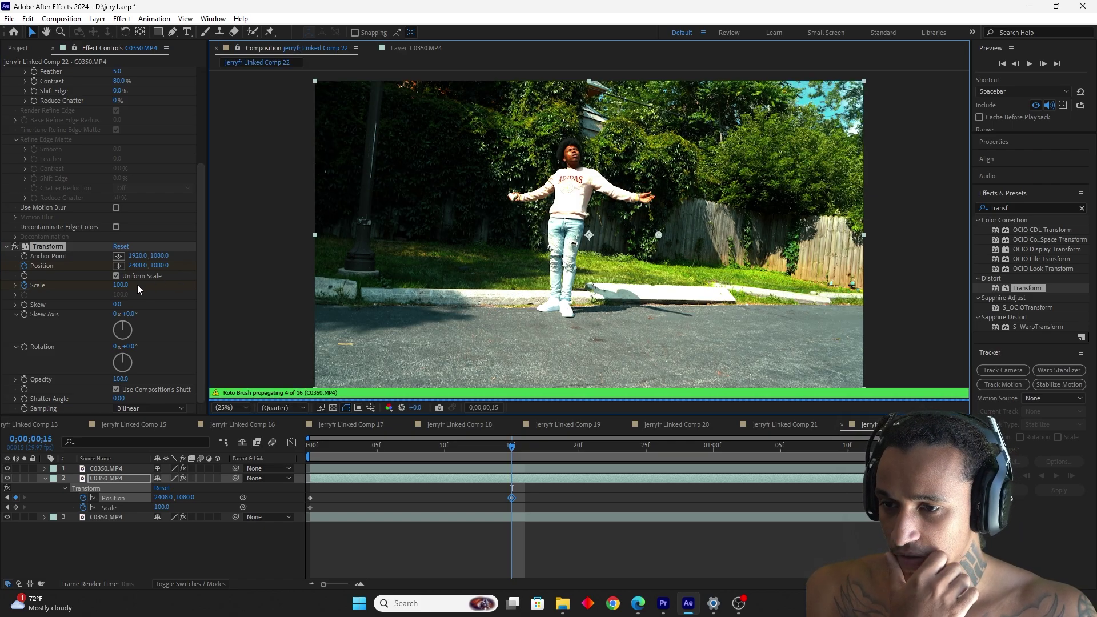
pyautogui.moveTo(135, 268); pyautogui.dragTo(541, 291)
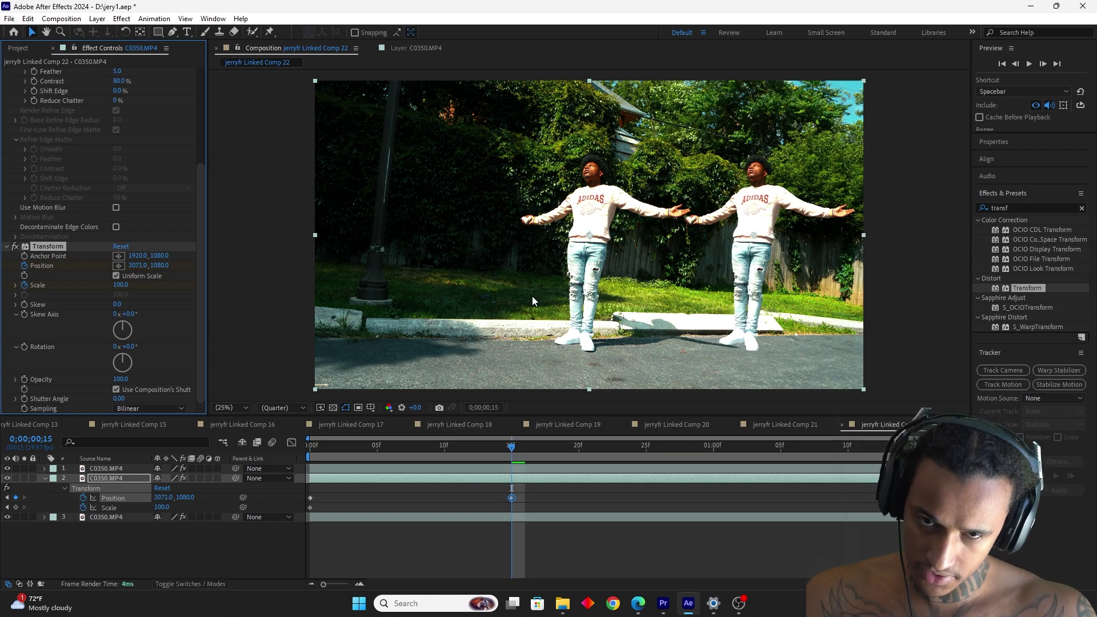
# Step: At 0;00;00;11, reset the Transform effect to keyframe its default Position and Scale, and preview the motion
pyautogui.moveTo(502, 452); pyautogui.dragTo(458, 451)
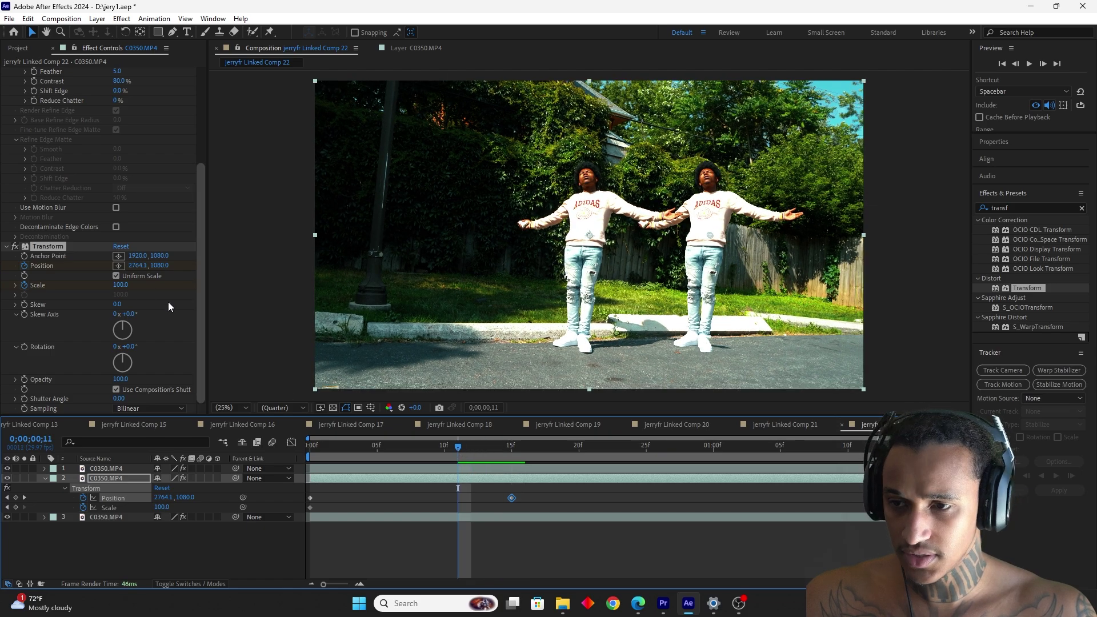
pyautogui.click(127, 246)
pyautogui.press('space')
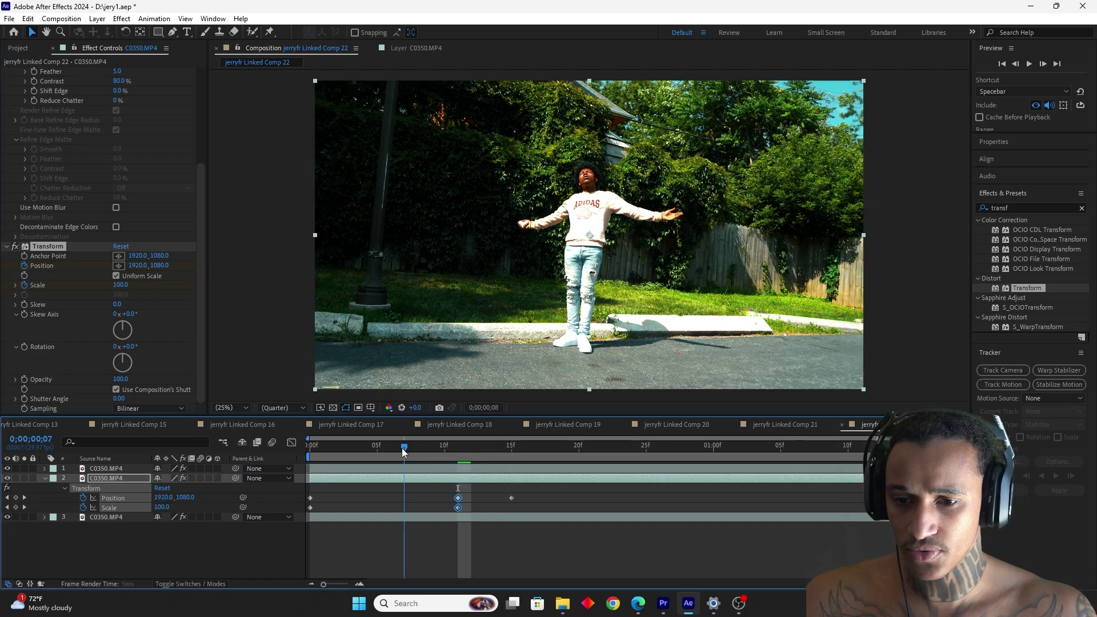
pyautogui.press('space')
pyautogui.press('space')
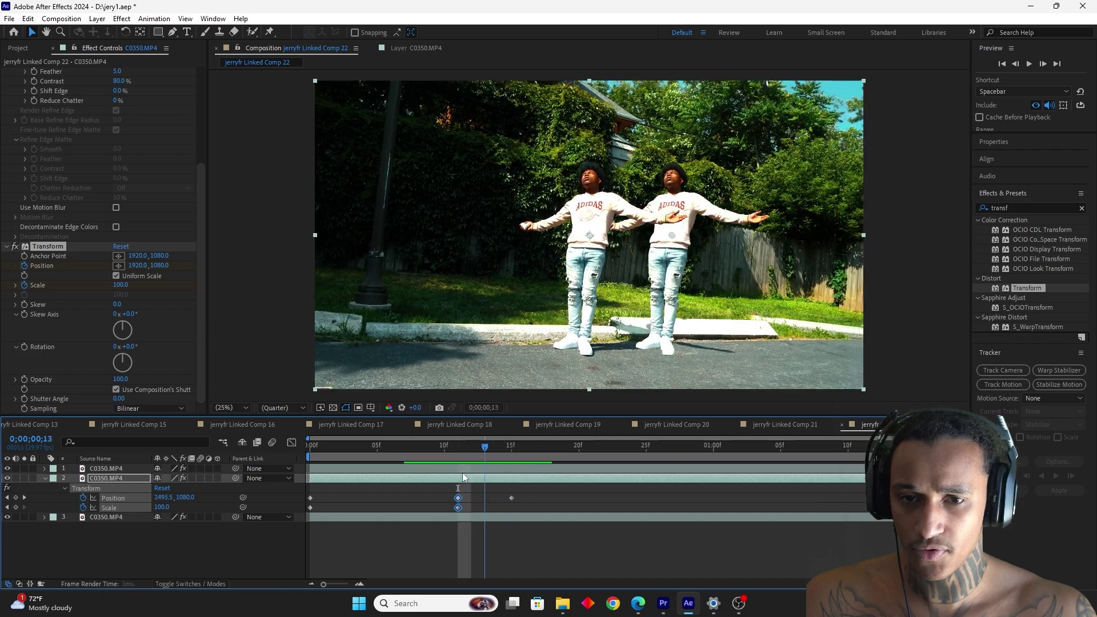
# Step: Move the reset Position and Scale keyframes to frame 9 and the last Position keyframe to 0;00;00;12
pyautogui.press('Home')
pyautogui.moveTo(413, 478); pyautogui.dragTo(431, 498)
pyautogui.hotkey('ctrl', 'z')
pyautogui.moveTo(511, 497); pyautogui.dragTo(472, 498)
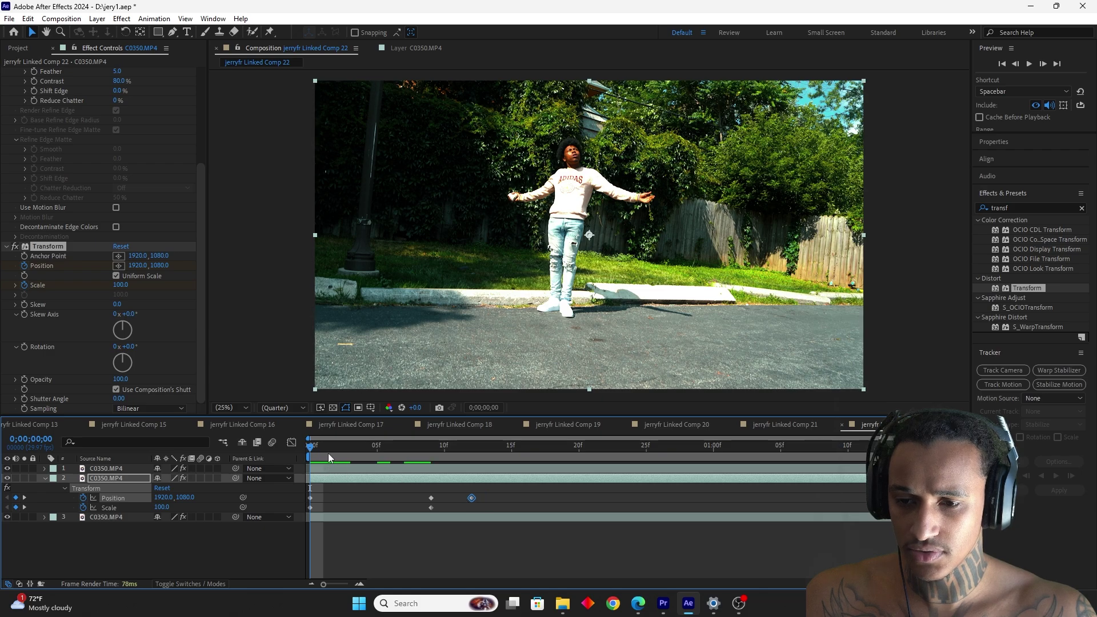
# Step: Copy the Position keyframe at 0;00;00;12 and paste it at 0;00;00;20 to hold the shifted position
pyautogui.moveTo(457, 447); pyautogui.dragTo(578, 469)
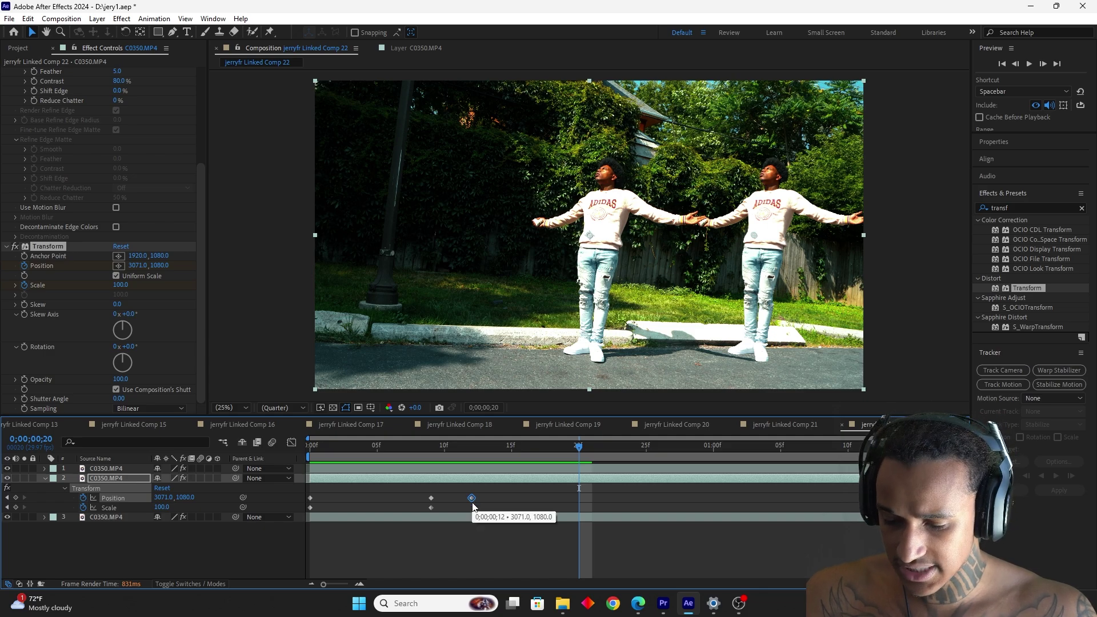
pyautogui.hotkey('ctrl', 'c')
pyautogui.hotkey('ctrl', 'v')
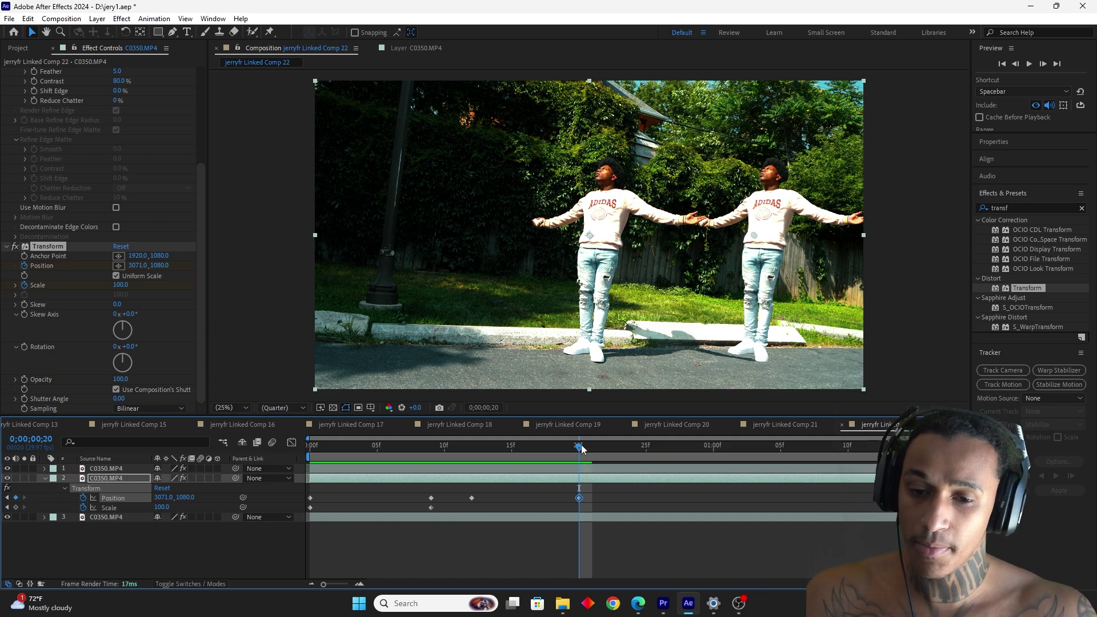
# Step: Reset the Transform effect to keyframe default Position and Scale at 0;00;00;24, and copy both keyframes to 0;00;01;02
pyautogui.moveTo(580, 445); pyautogui.dragTo(727, 449)
pyautogui.click(121, 246)
pyautogui.moveTo(652, 479); pyautogui.dragTo(632, 511)
pyautogui.hotkey('ctrl', 'z')
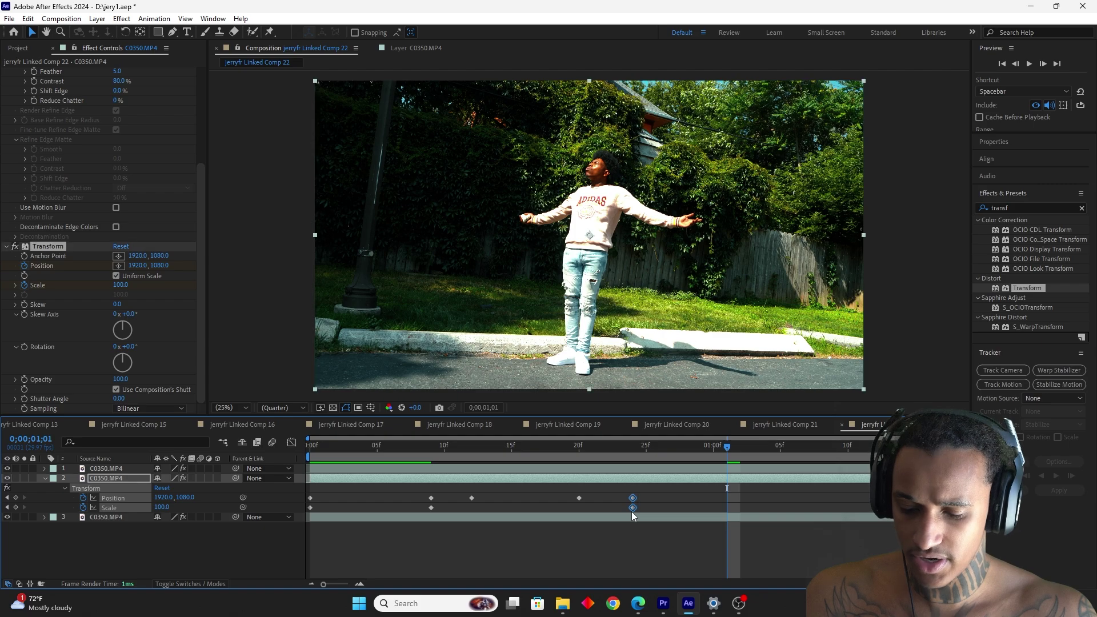
pyautogui.hotkey('ctrl', 'c')
pyautogui.press('pagedown')
pyautogui.hotkey('ctrl', 'v')
# Step: At 0;00;01;05, keyframe the middle layer's Transform Position at 713.0, 1080.0
pyautogui.click(780, 447)
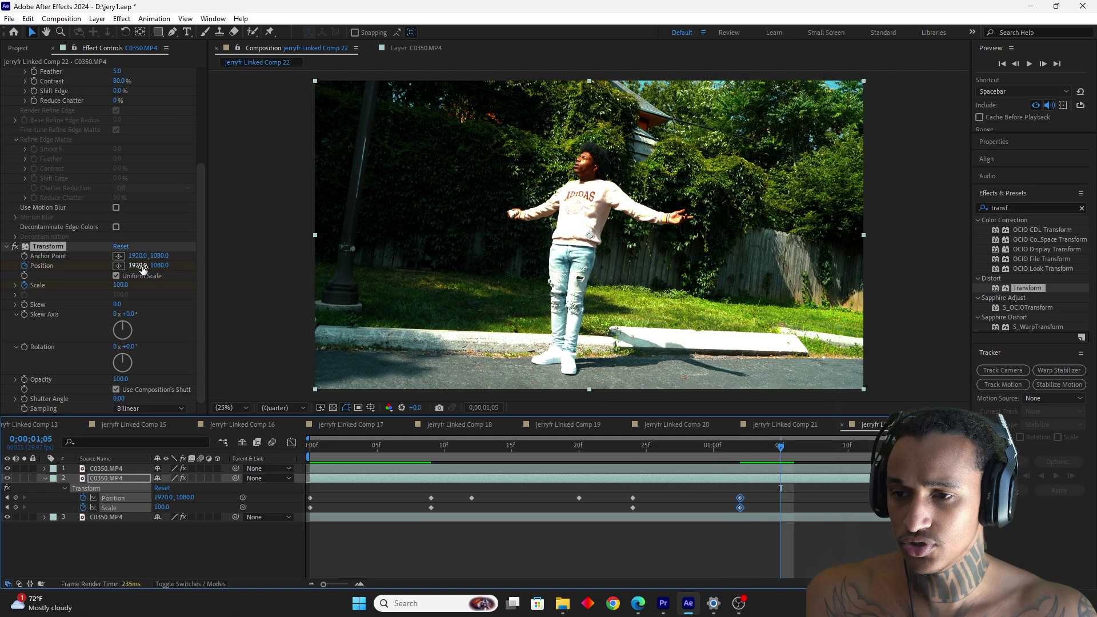
pyautogui.moveTo(138, 266); pyautogui.dragTo(24, 295)
pyautogui.moveTo(136, 267); pyautogui.dragTo(17, 280)
pyautogui.moveTo(136, 267); pyautogui.dragTo(64, 285)
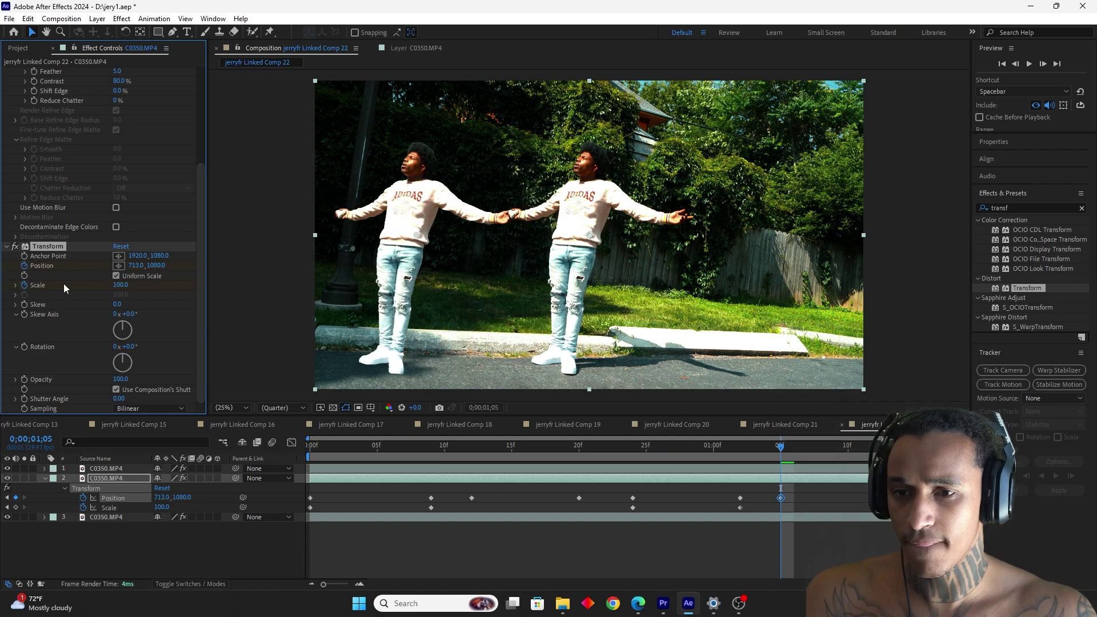
# Step: At 0;00;01;17, reset the Transform effect to keyframe its default Position and Scale, and preview the animation from the start
pyautogui.moveTo(858, 447); pyautogui.dragTo(889, 447)
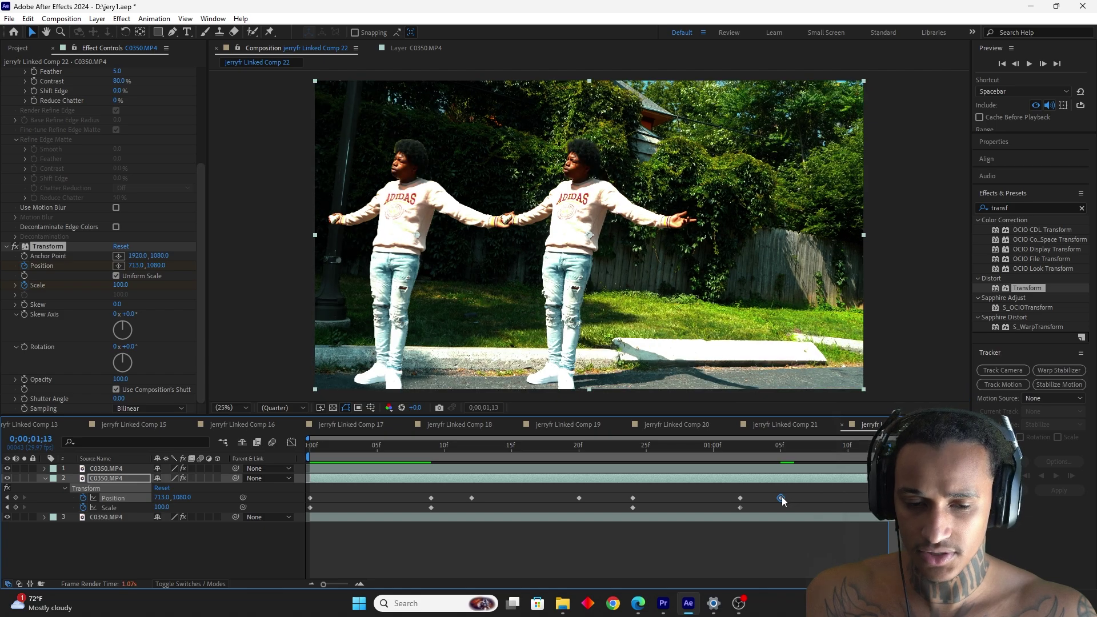
pyautogui.moveTo(889, 447); pyautogui.dragTo(941, 447)
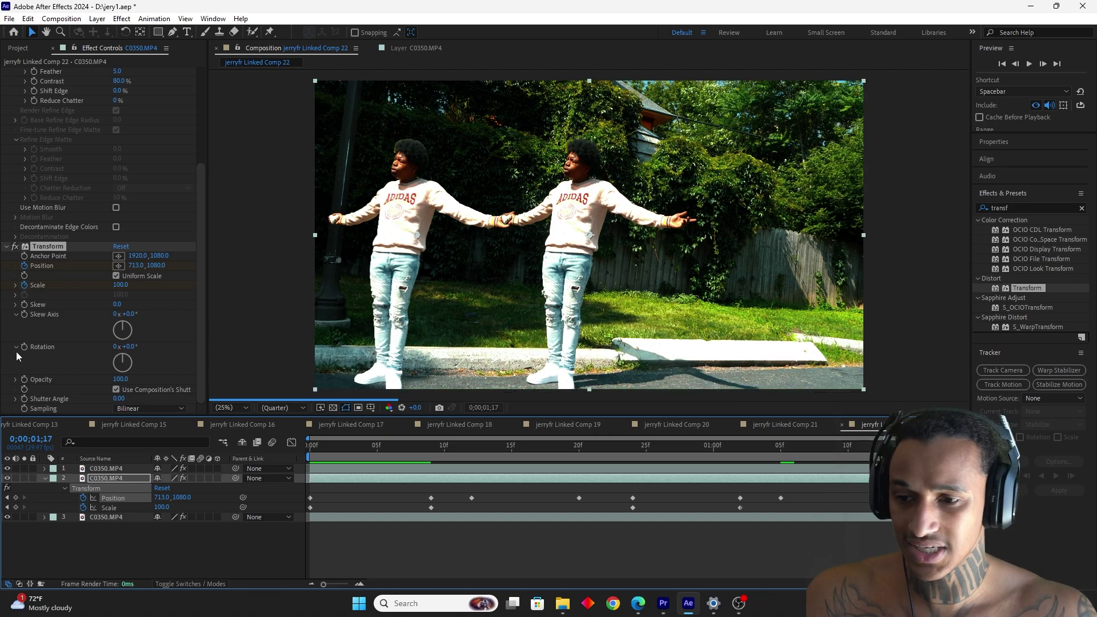
pyautogui.click(121, 246)
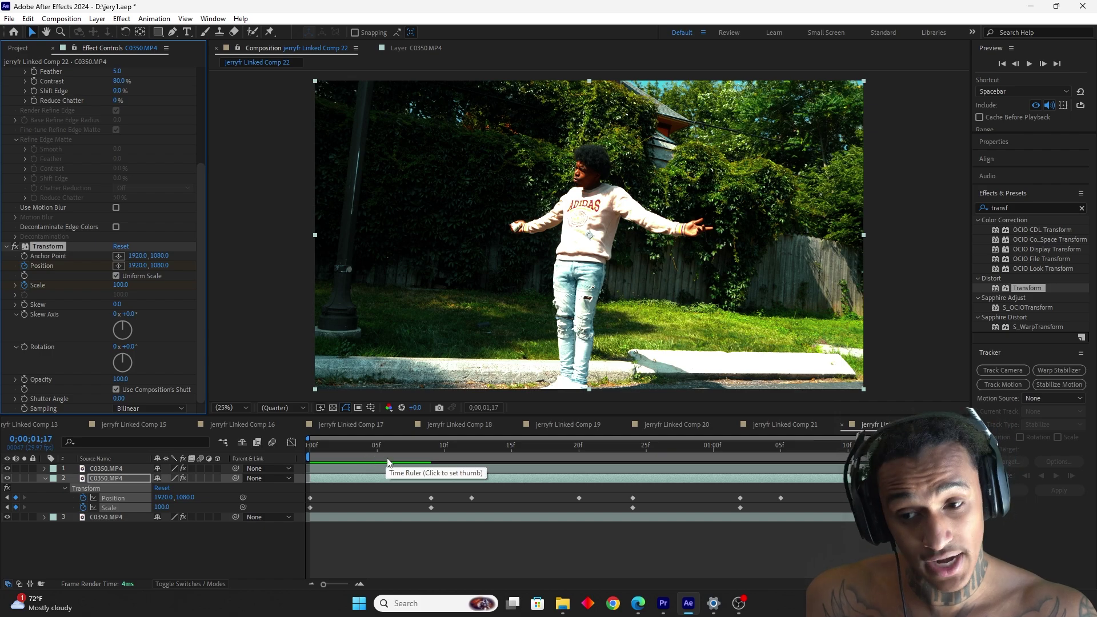
pyautogui.press('Home')
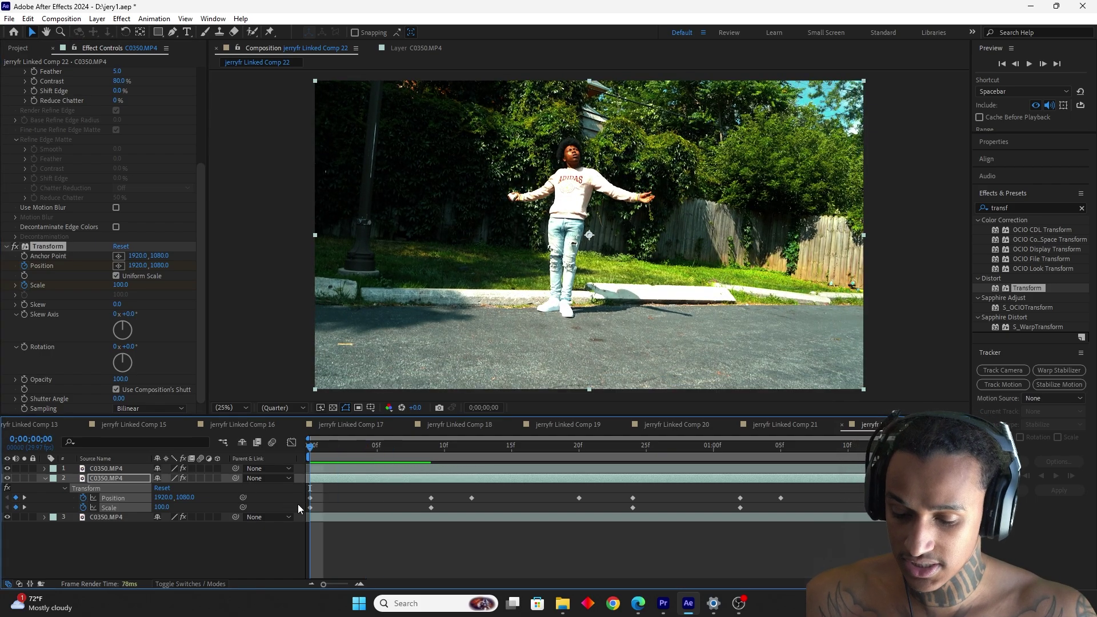
pyautogui.press('space')
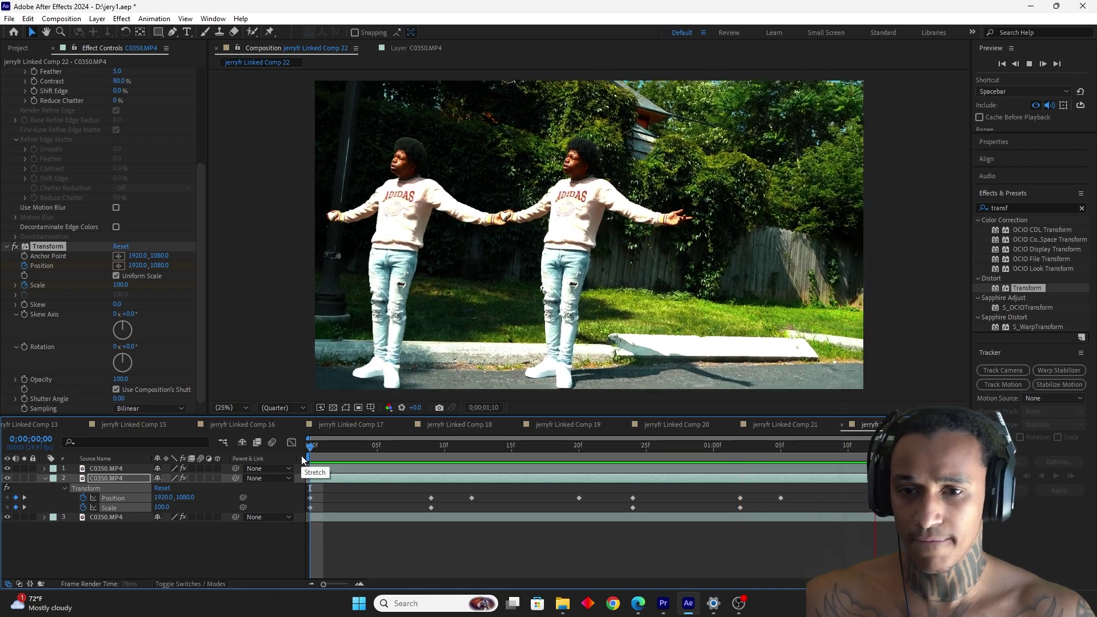
pyautogui.press('space')
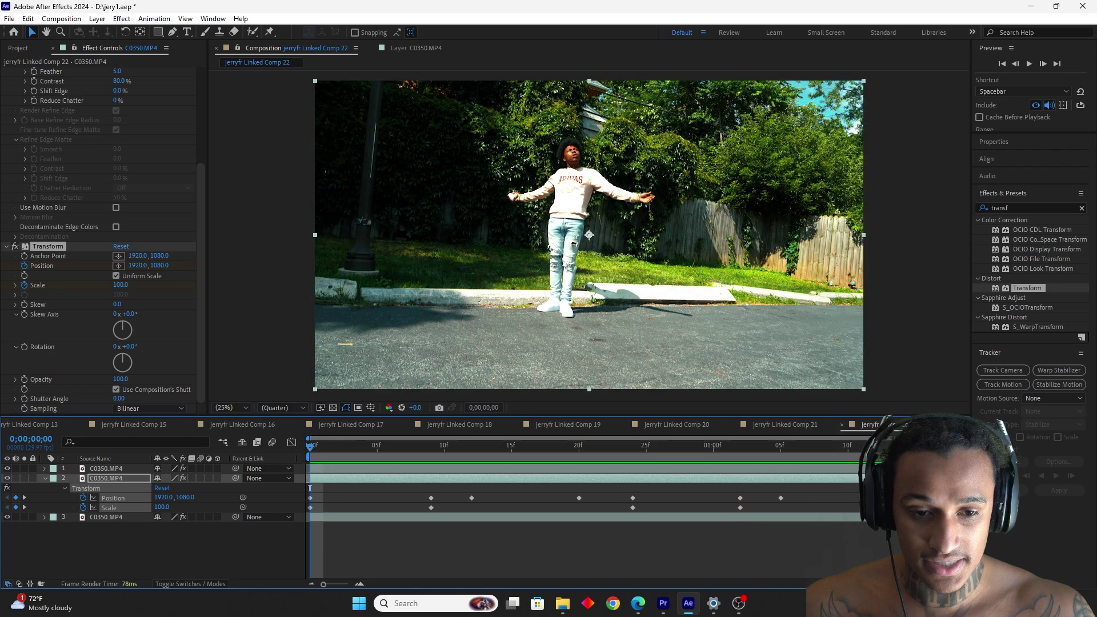
# Step: Apply Easy Ease to all Position and Scale keyframes, and preview the middle layer with motion blur enabled
pyautogui.moveTo(873, 489); pyautogui.dragTo(304, 514)
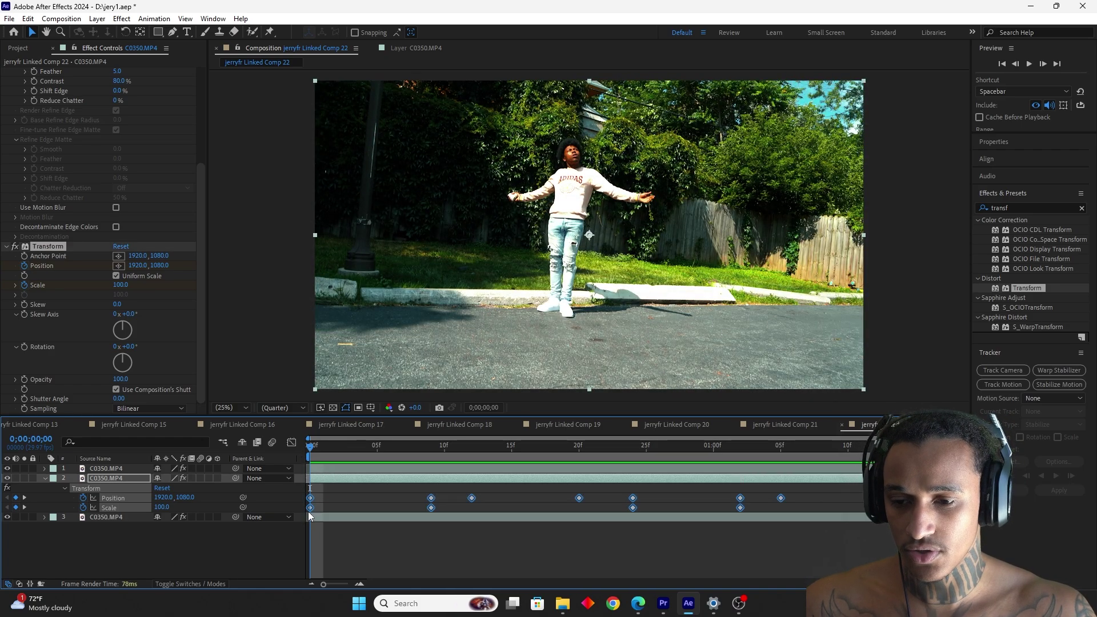
pyautogui.rightClick(310, 509)
pyautogui.moveTo(382, 501)
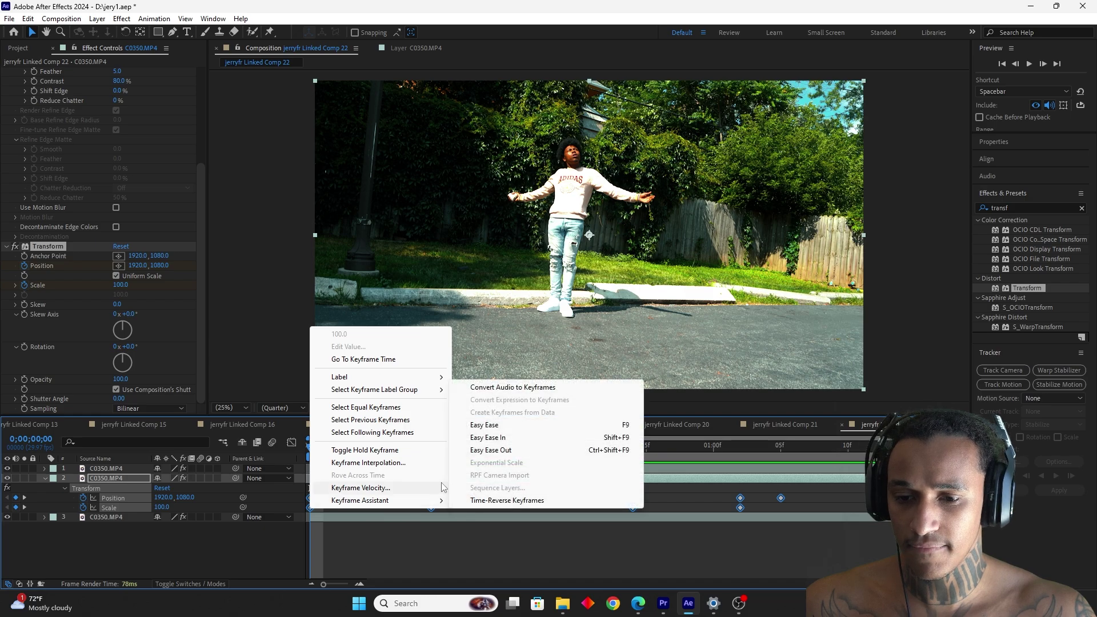
pyautogui.click(480, 421)
pyautogui.click(200, 478)
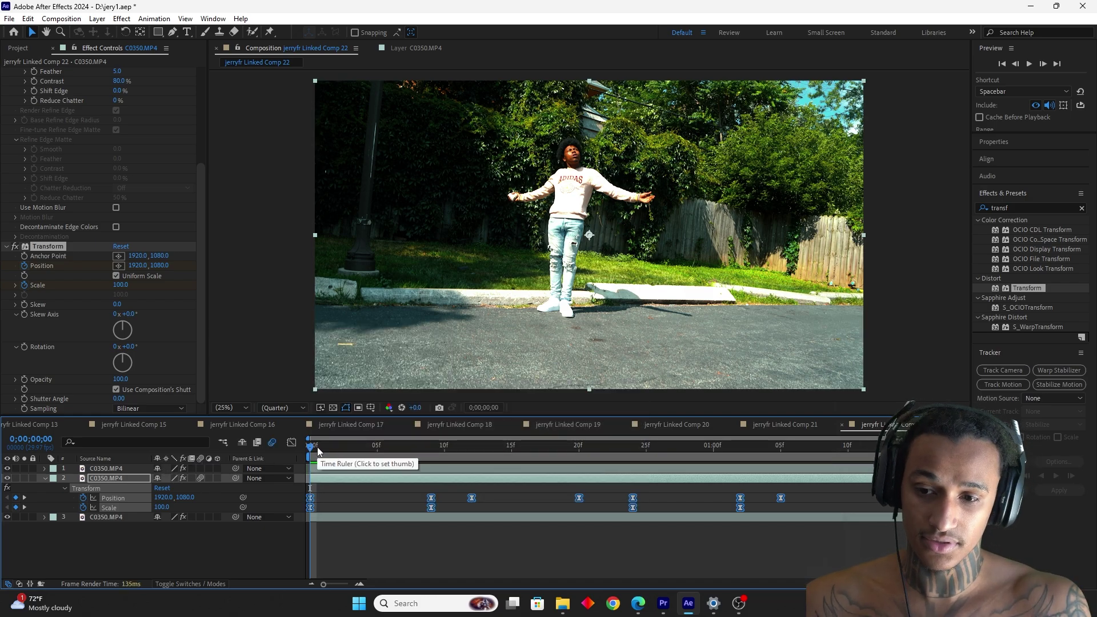
pyautogui.press('space')
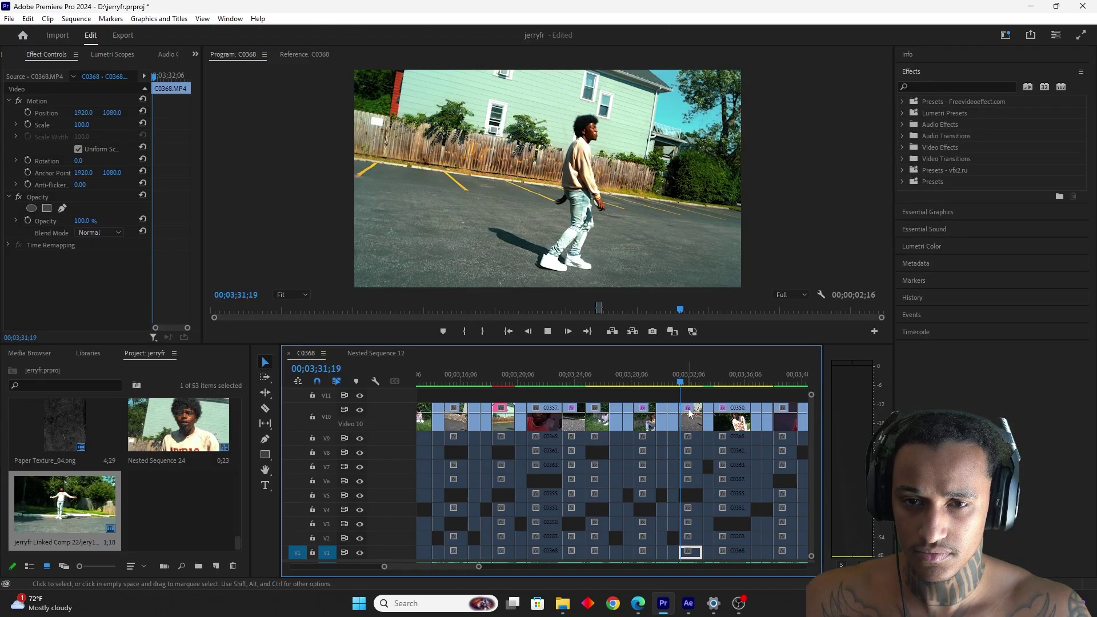
# Step: Play through the C0368 sequence in Premiere Pro to find the next clip, and switch back to After Effects
pyautogui.press('space')
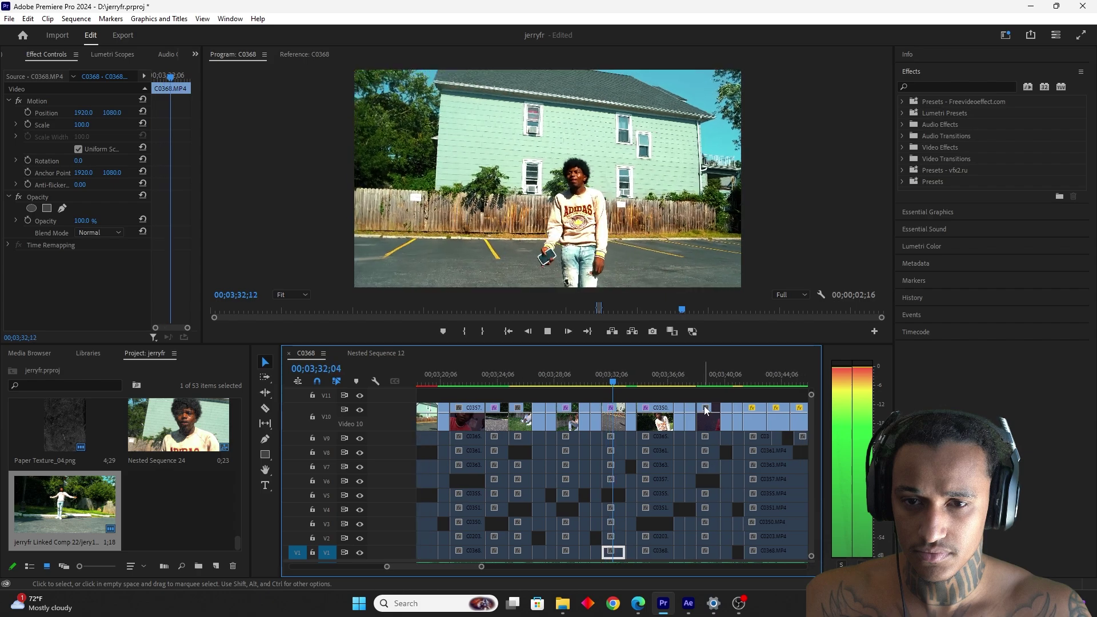
pyautogui.press('space')
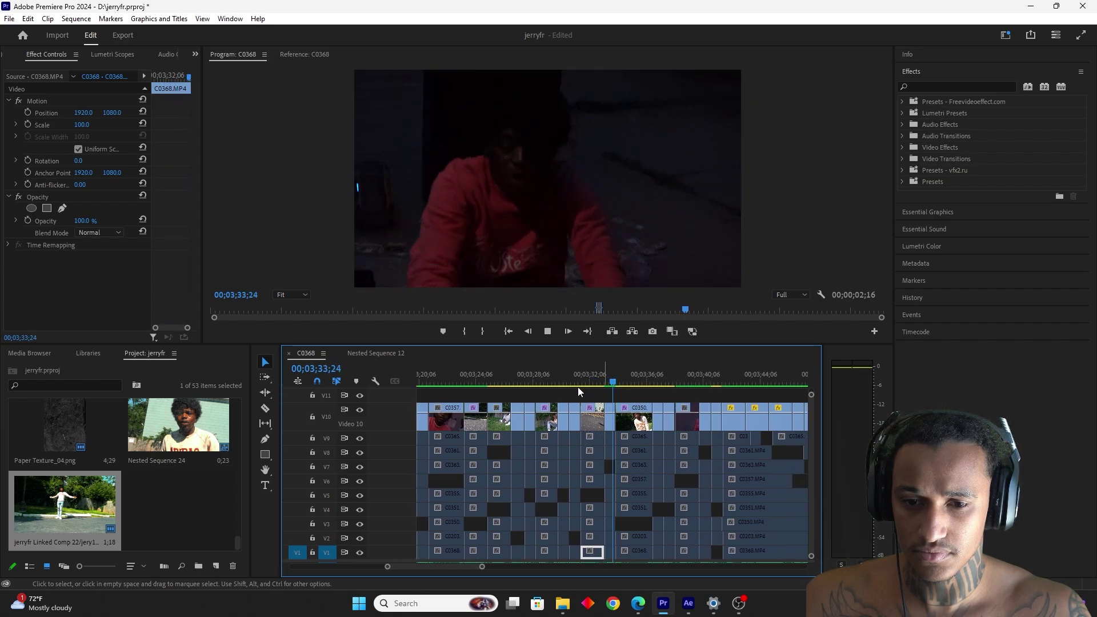
pyautogui.hotkey('alt', 'Tab')
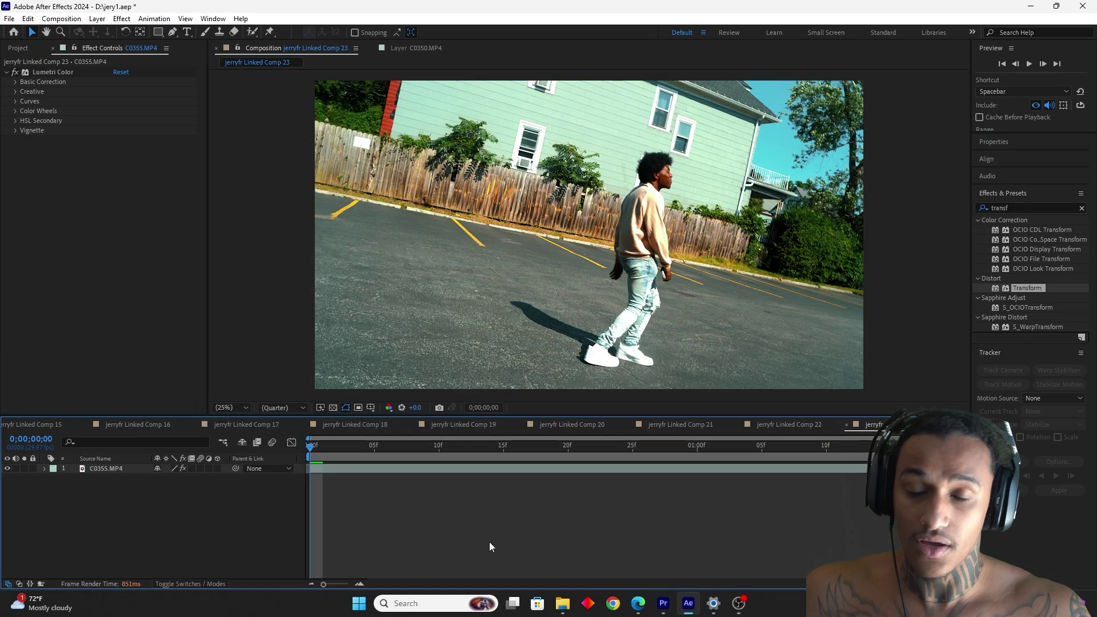
# Step: Rotoscope the walking man in the C0355.MP4 layer with Roto Brush, and propagate the selection through the clip
pyautogui.doubleClick(372, 471)
pyautogui.click(251, 31)
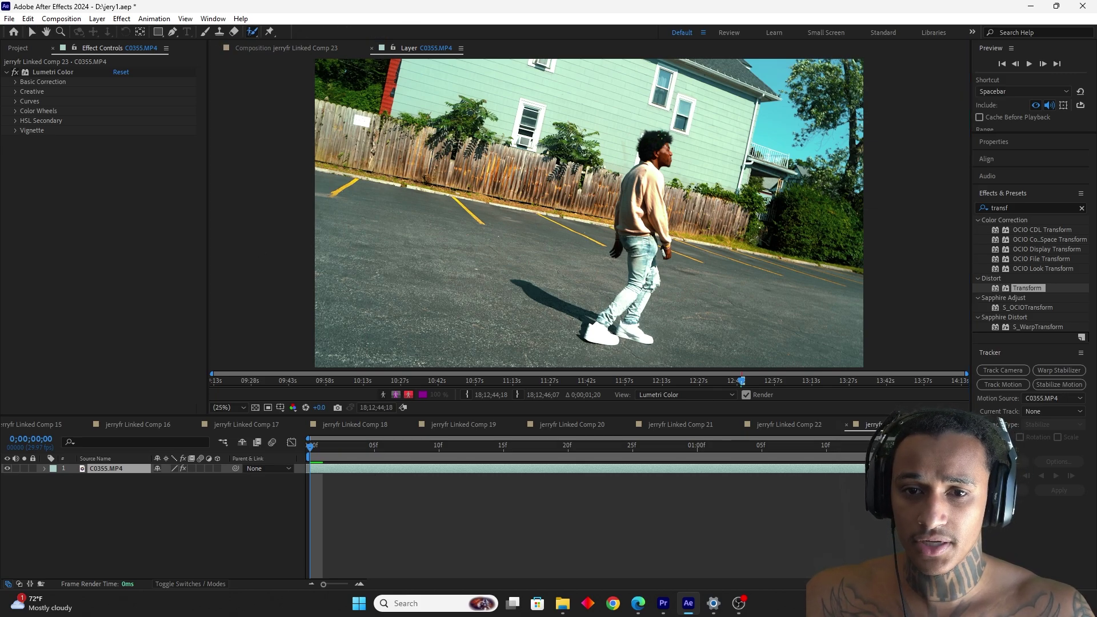
pyautogui.moveTo(661, 135); pyautogui.dragTo(647, 190)
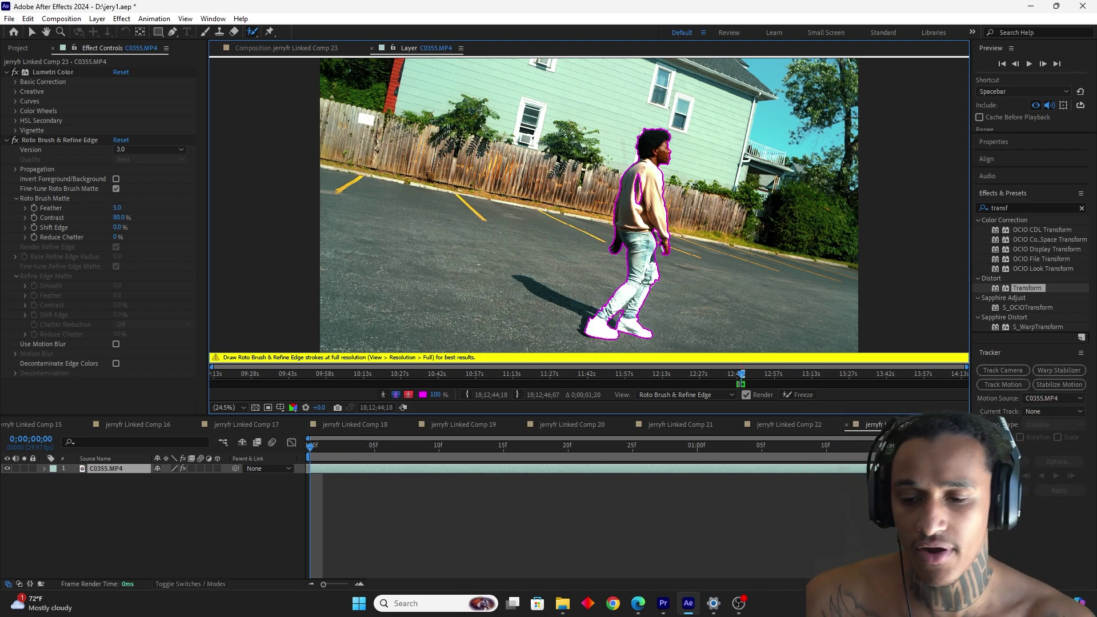
pyautogui.press('space')
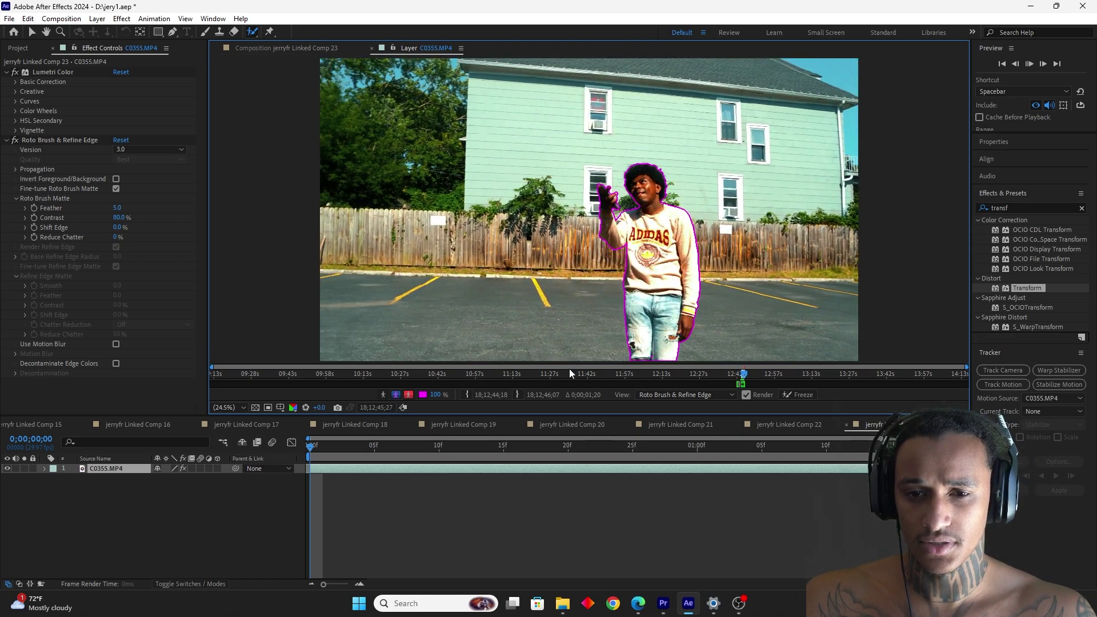
pyautogui.moveTo(453, 447); pyautogui.dragTo(941, 451)
pyautogui.press('Home')
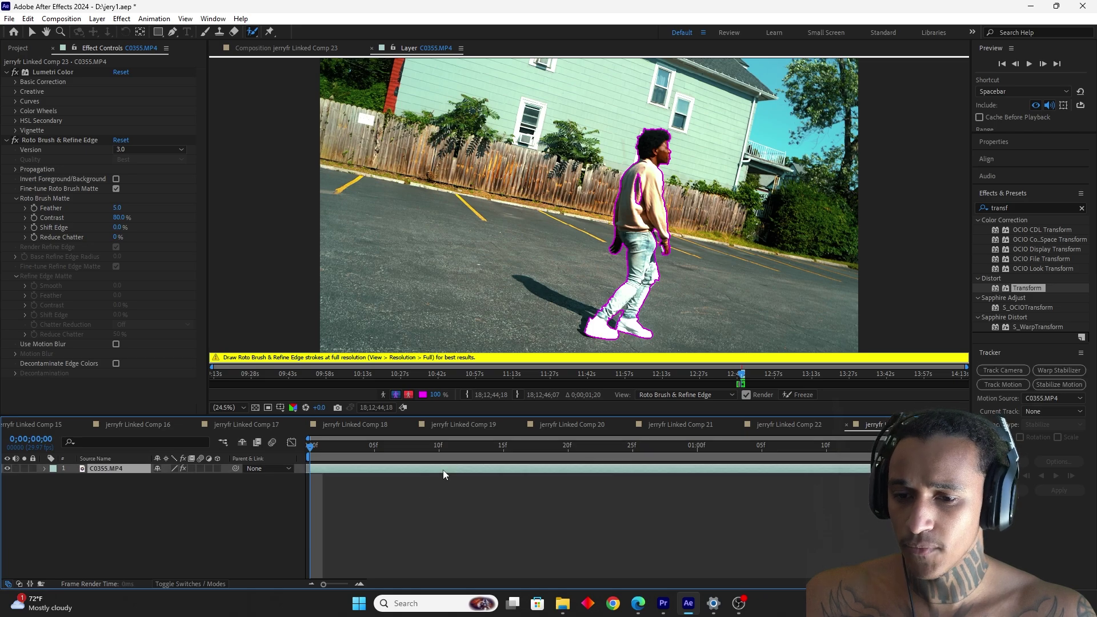
# Step: Duplicate C0355.MP4 into three layers, removing Roto Brush & Refine Edge from the bottom one only
pyautogui.hotkey('ctrl', 'd')
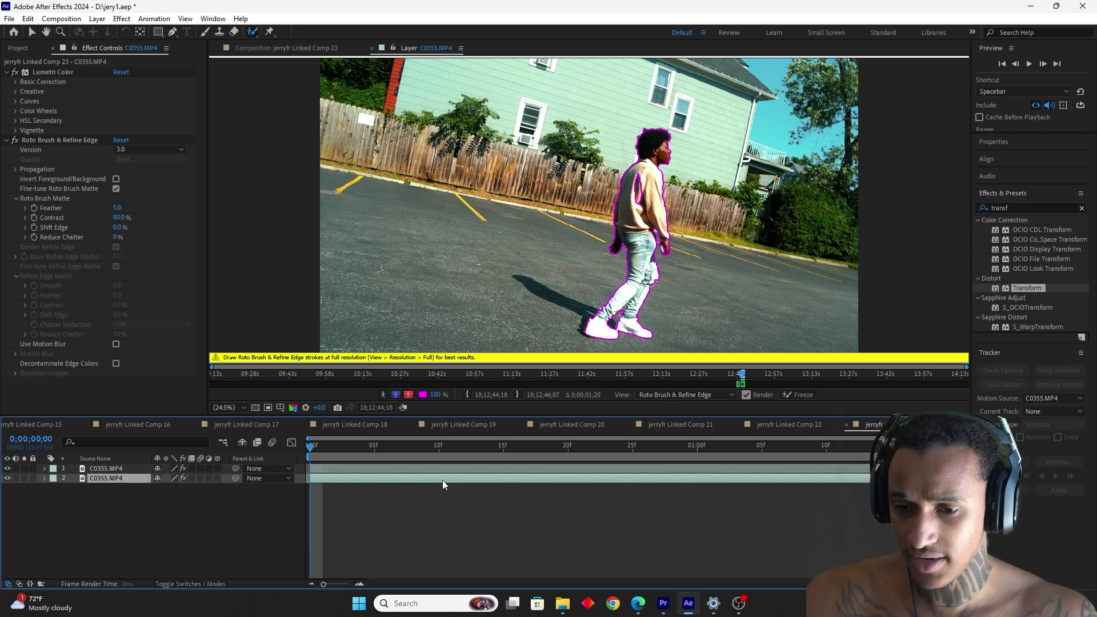
pyautogui.click(68, 138)
pyautogui.press('Delete')
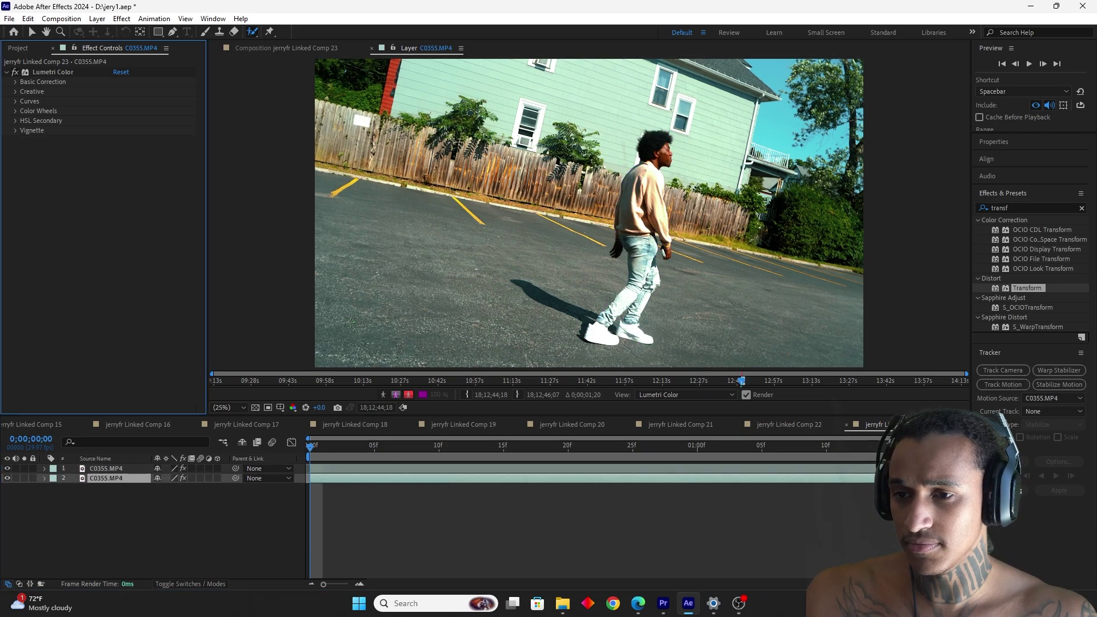
pyautogui.hotkey('ctrl', 'z')
pyautogui.hotkey('ctrl', 'd')
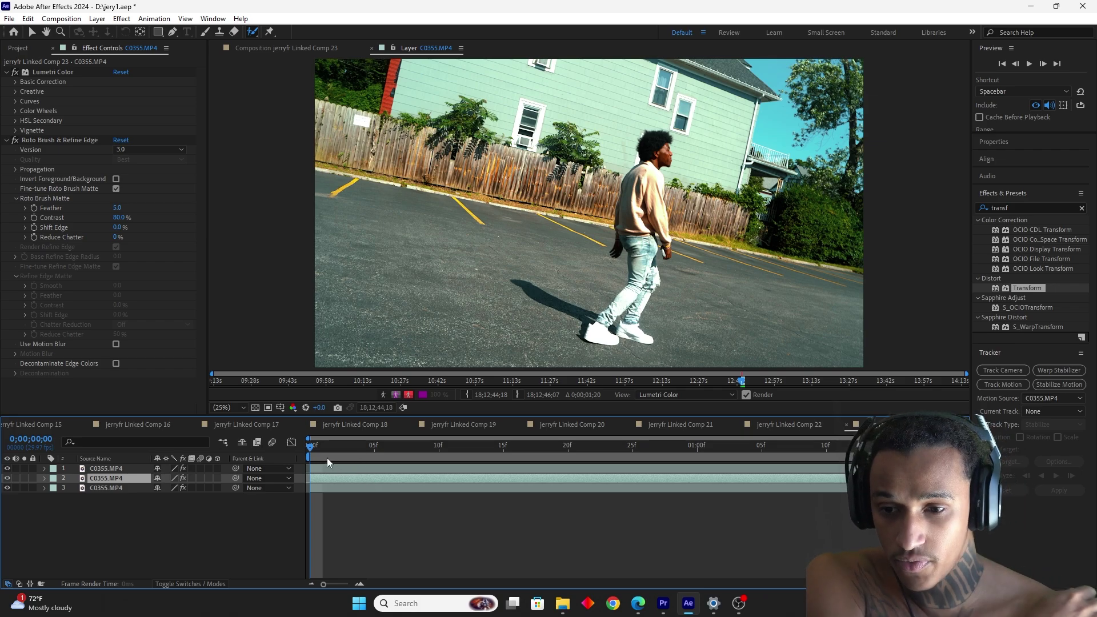
# Step: Apply the Transform effect to the middle C0355.MP4 layer, and keyframe its default Position at 0;00;00;00 while viewing the composition
pyautogui.moveTo(1026, 287); pyautogui.dragTo(494, 474)
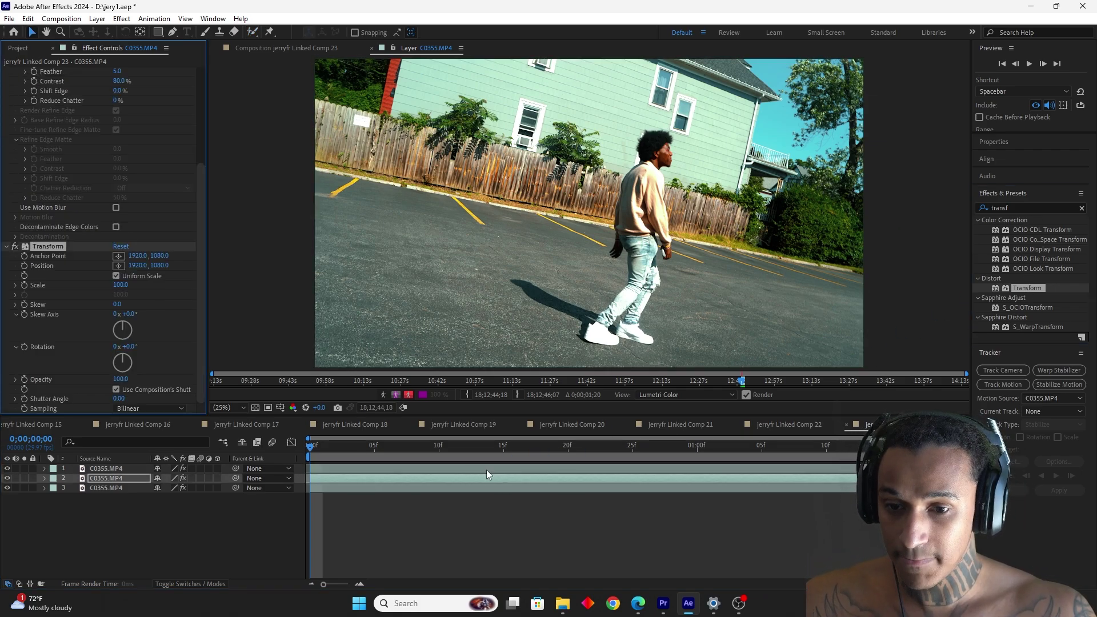
pyautogui.click(24, 267)
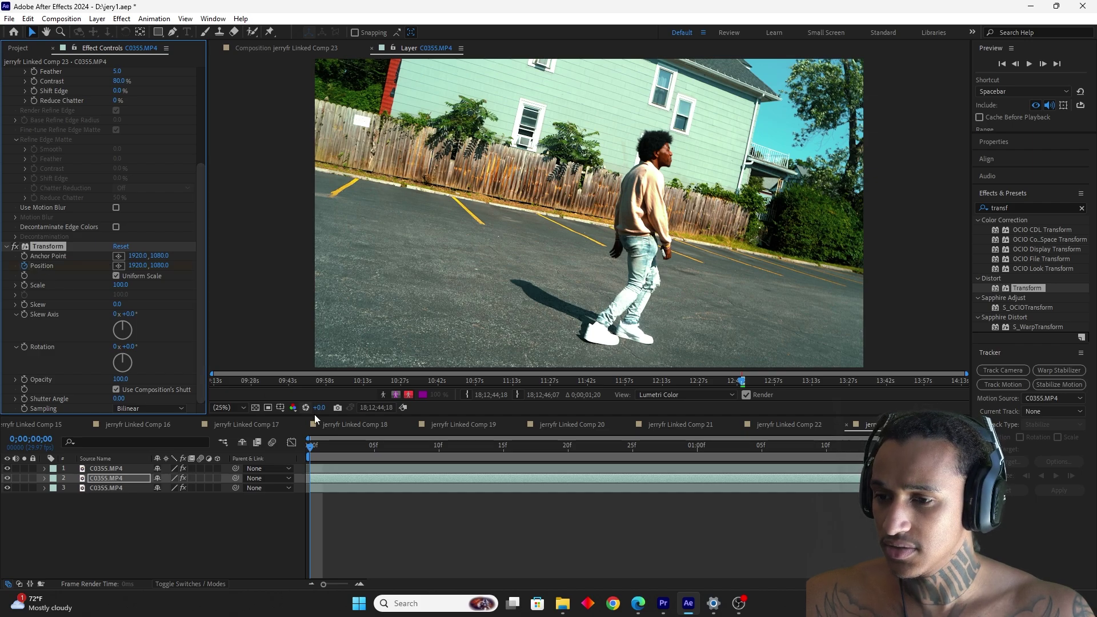
pyautogui.click(282, 51)
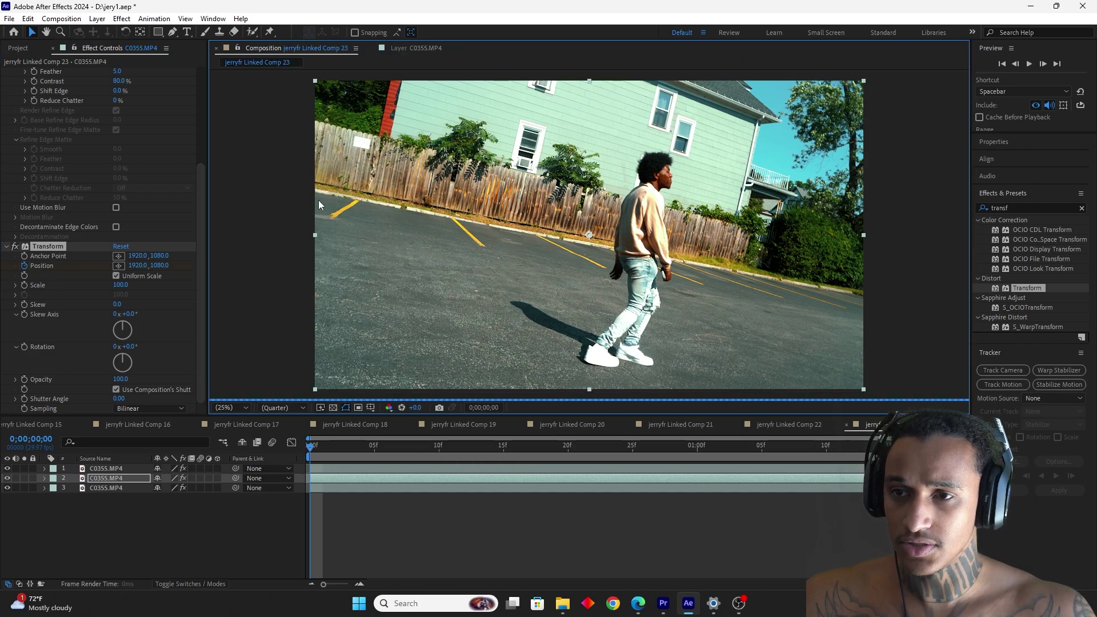
# Step: At 0;00;00;15, keyframe the middle layer's Transform Position at 3052.0, 1080.0
pyautogui.click(440, 445)
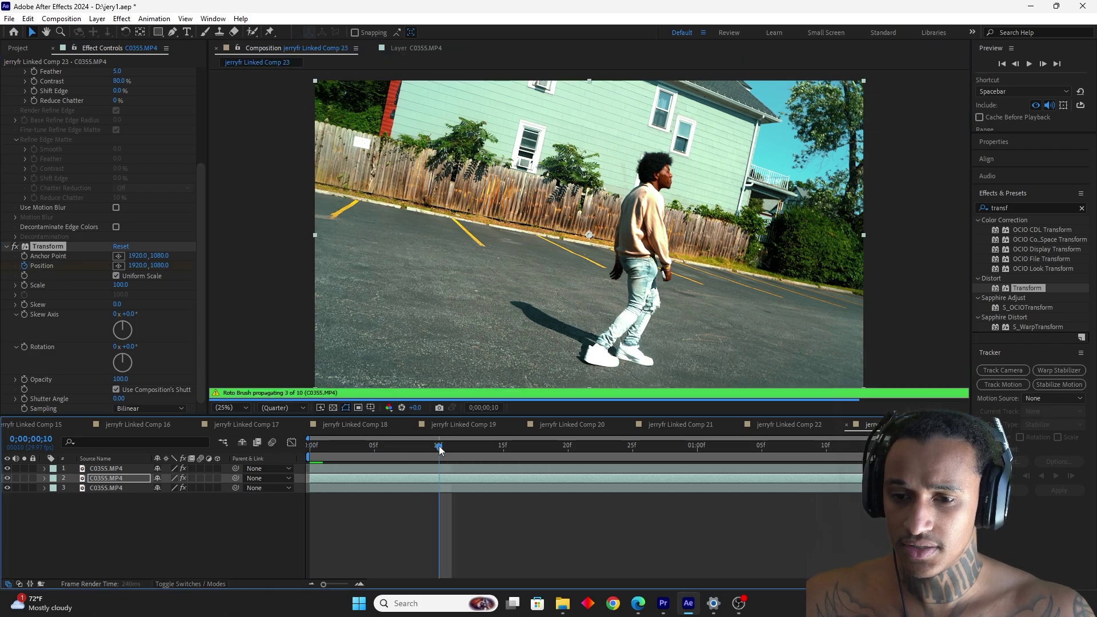
pyautogui.click(501, 446)
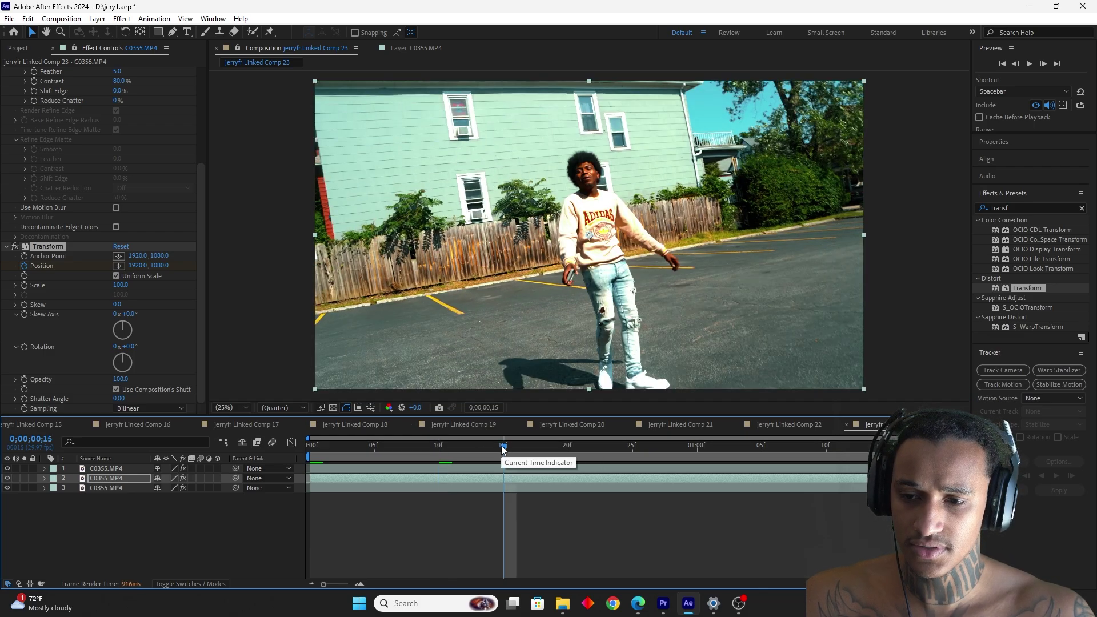
pyautogui.moveTo(138, 265); pyautogui.dragTo(801, 281)
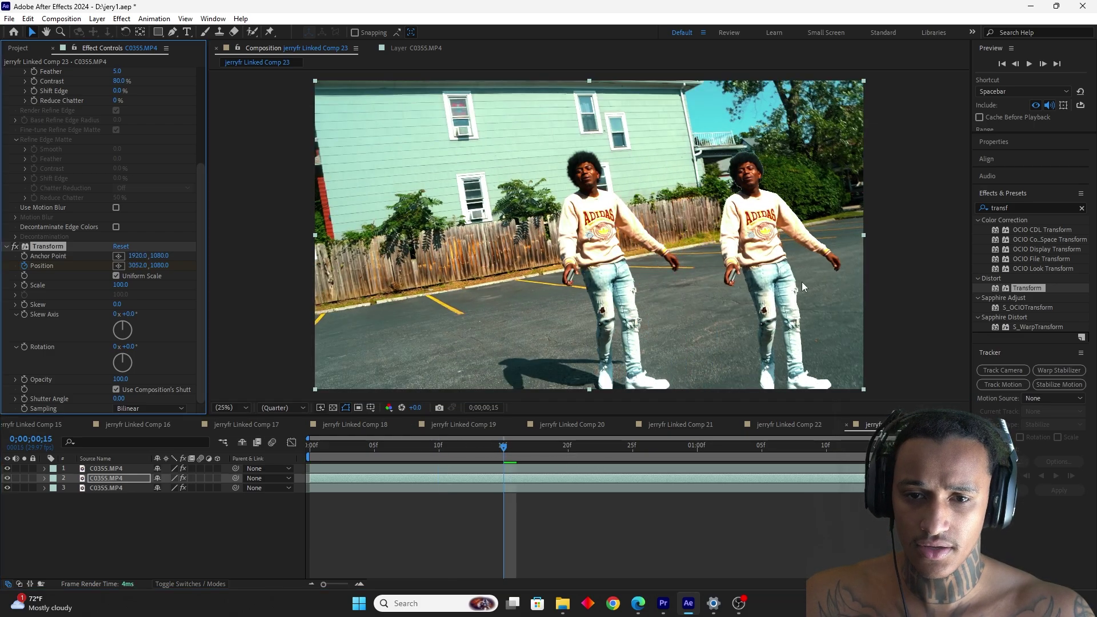
# Step: At 0;00;00;27, keyframe the middle layer's Transform Position at 749.0, 1080.0
pyautogui.click(659, 446)
pyautogui.moveTo(138, 265); pyautogui.dragTo(25, 328)
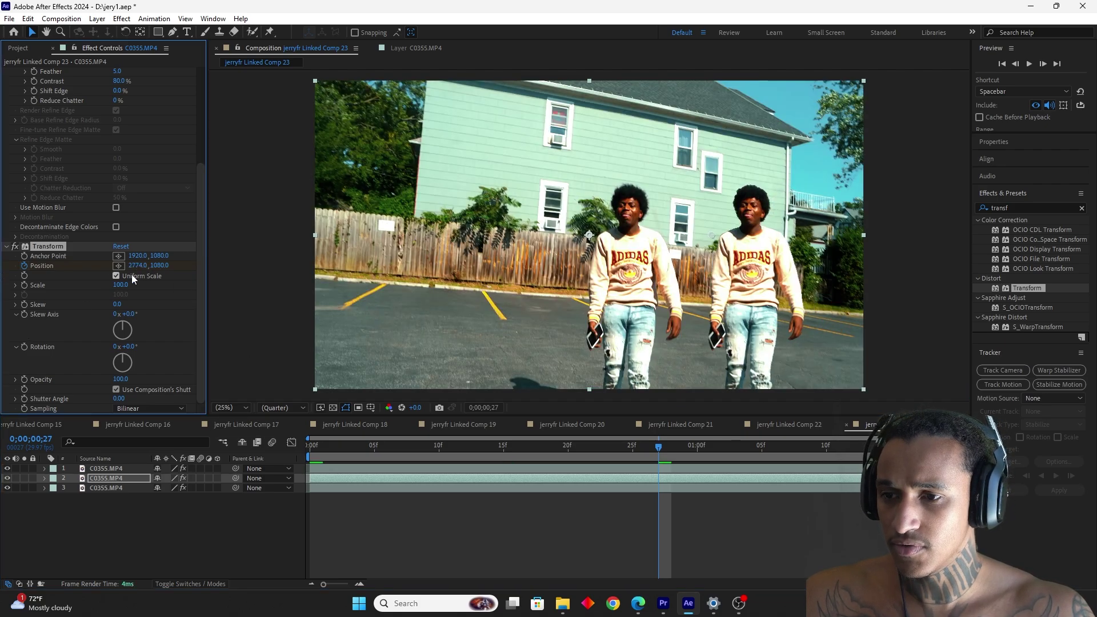
pyautogui.moveTo(141, 266); pyautogui.dragTo(1, 281)
pyautogui.moveTo(137, 266)
pyautogui.mouseDown()
pyautogui.moveTo(46, 266)
pyautogui.moveTo(138, 269)
pyautogui.moveTo(120, 277)
pyautogui.mouseUp()
pyautogui.moveTo(21, 272); pyautogui.dragTo(119, 266)
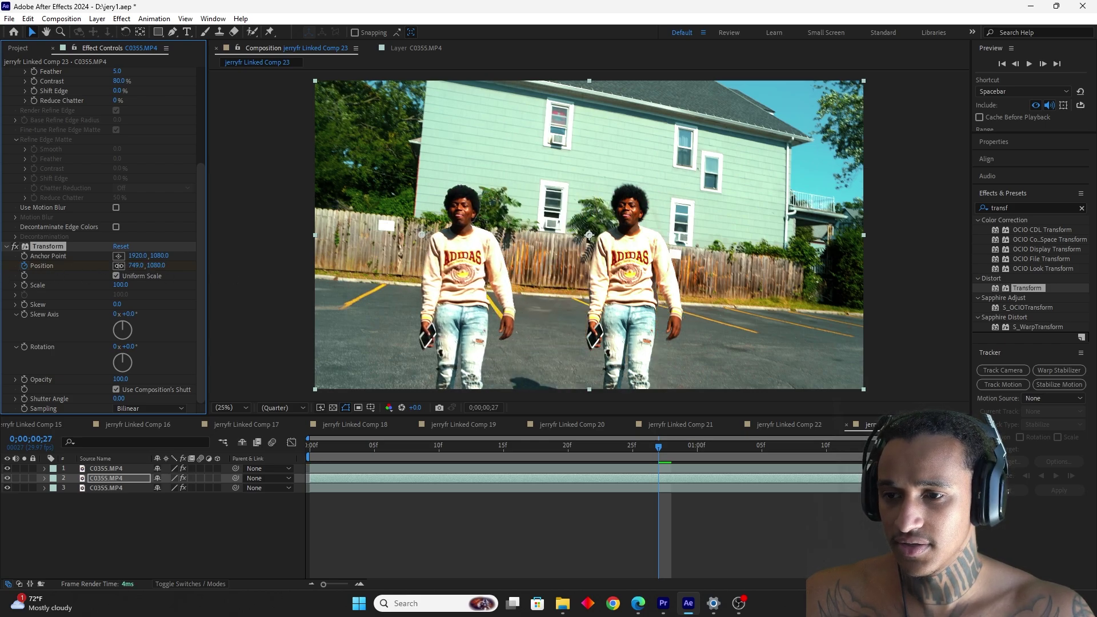
# Step: Keyframe the Transform Position at 2905.0, 1080.0 at 0;00;01;07, and reset the effect to its default Position at 0;00;01;19
pyautogui.click(789, 446)
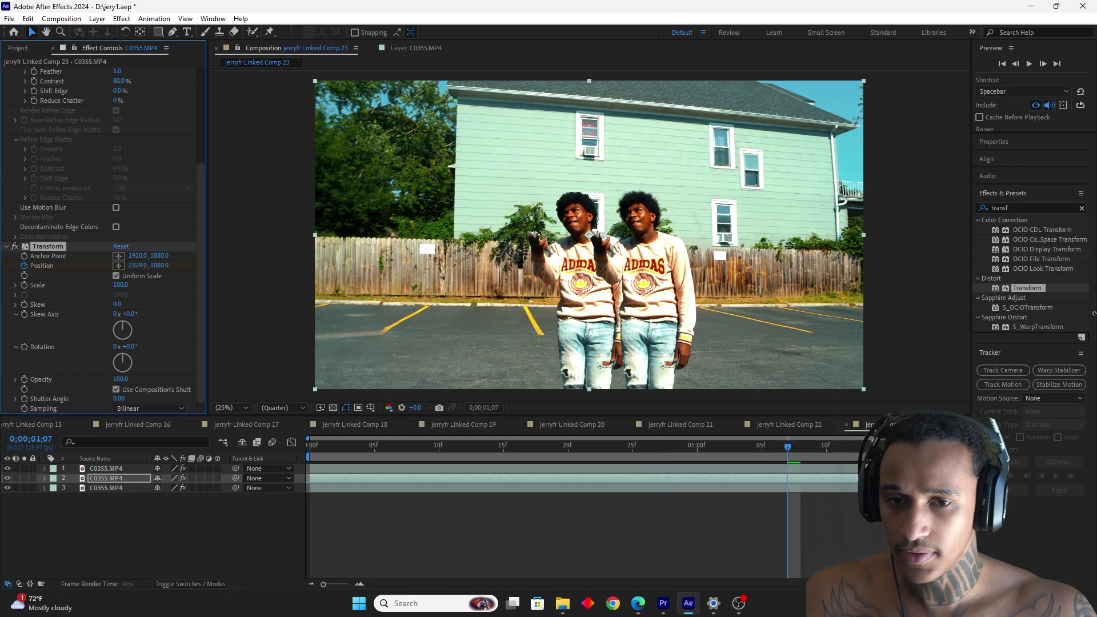
pyautogui.moveTo(1060, 310); pyautogui.dragTo(1051, 311)
pyautogui.moveTo(138, 266); pyautogui.dragTo(578, 329)
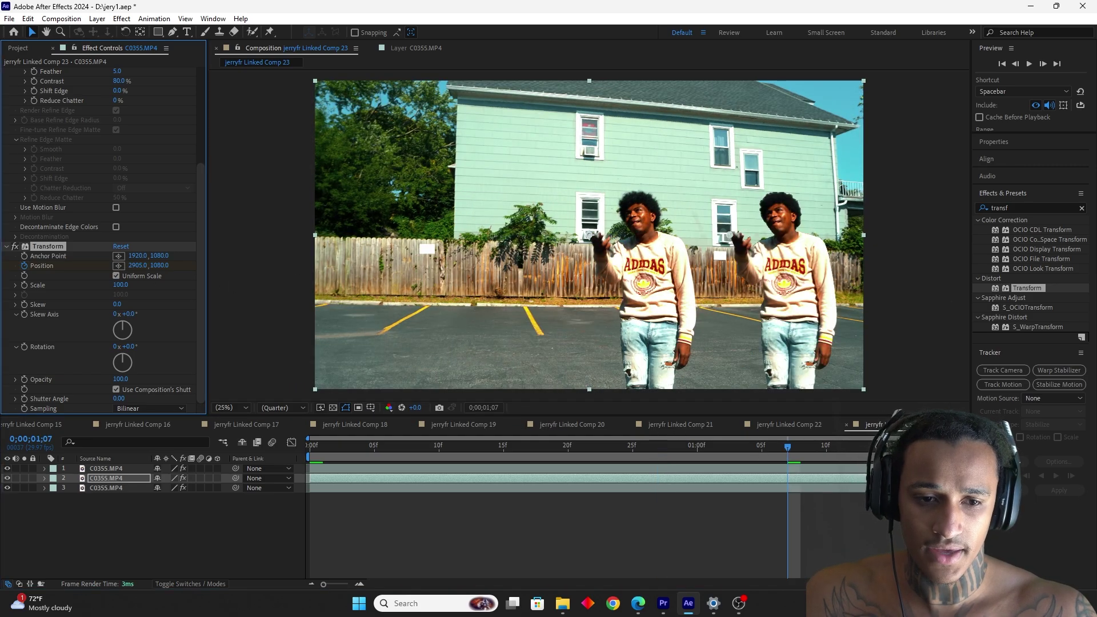
pyautogui.click(119, 247)
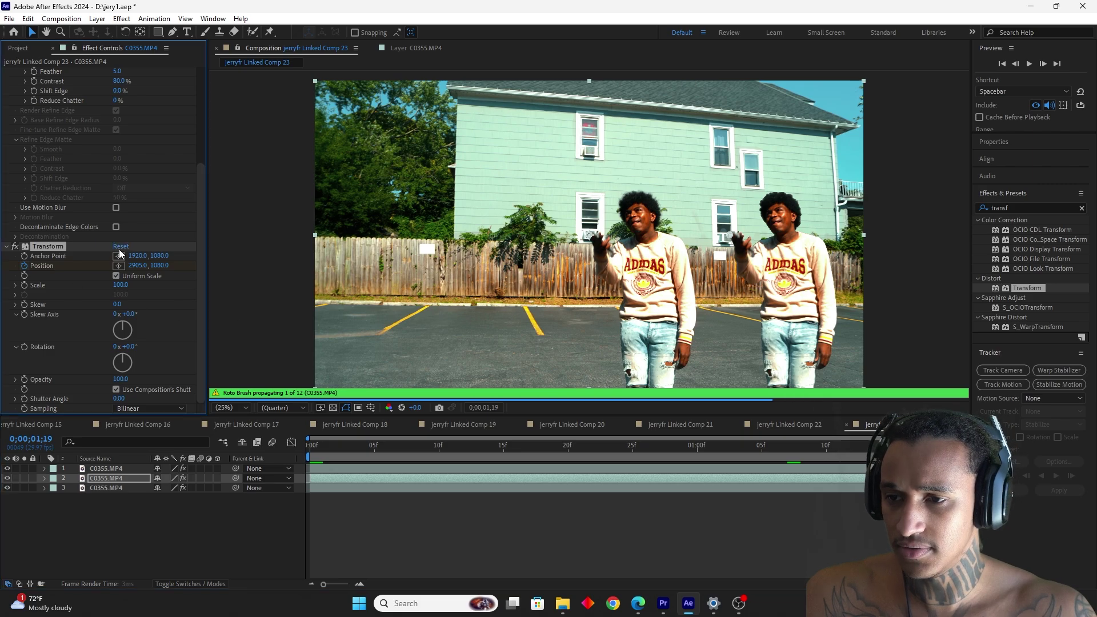
# Step: Apply Easy Ease to all the Transform Position keyframes of the middle C0355.MP4 layer
pyautogui.press('u')
pyautogui.moveTo(818, 489); pyautogui.dragTo(296, 501)
pyautogui.rightClick(310, 498)
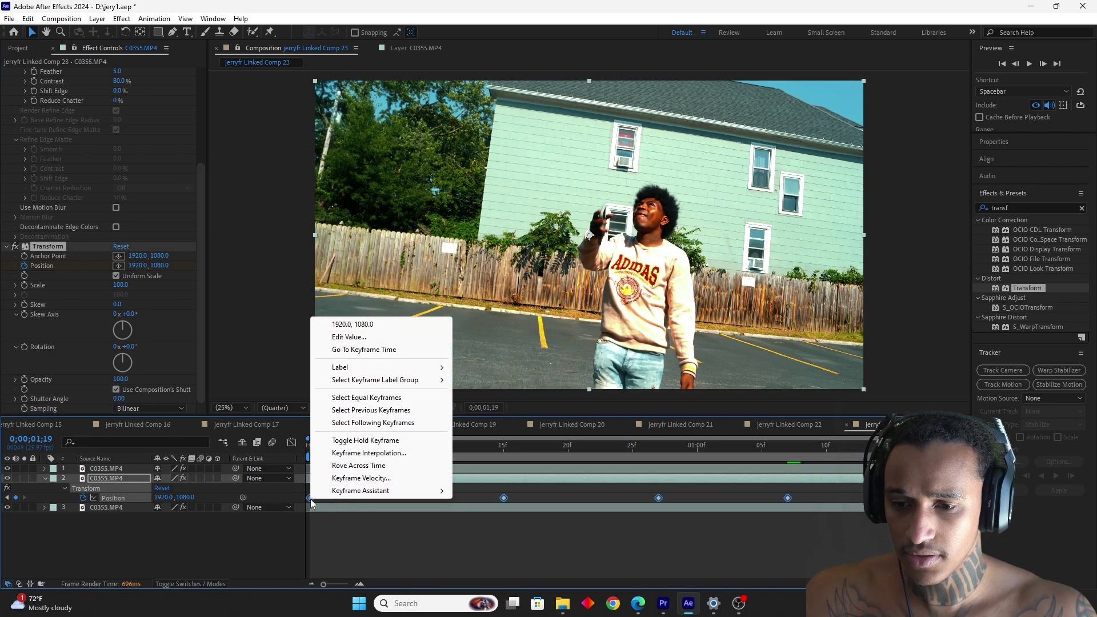
pyautogui.moveTo(403, 491)
pyautogui.click(482, 529)
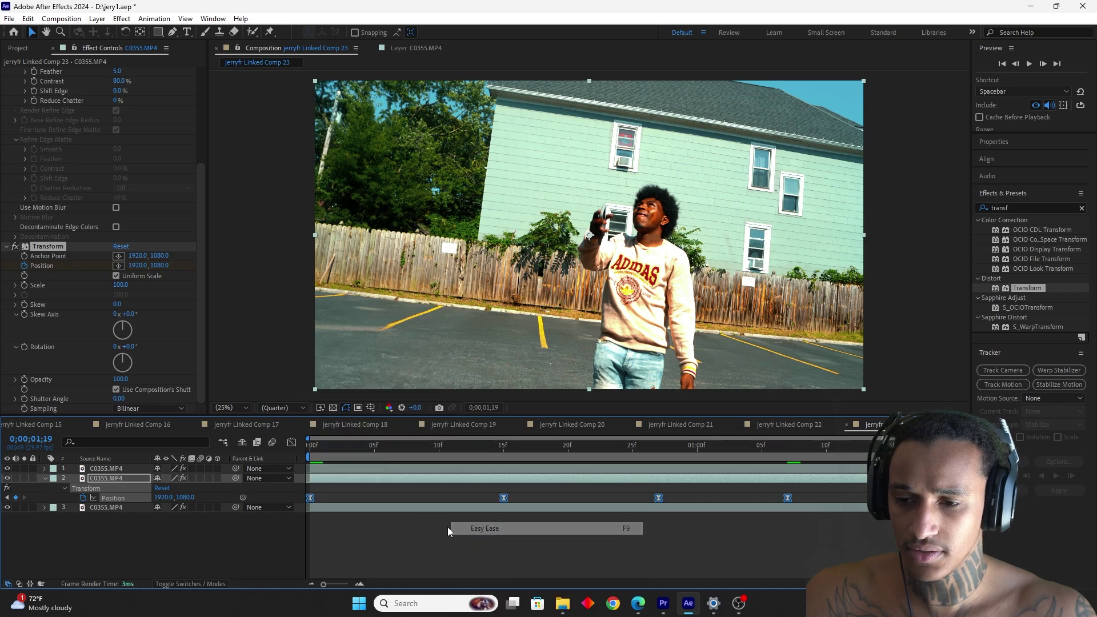
# Step: Enable motion blur for the middle C0355.MP4 layer and the composition, and preview the sliding clone
pyautogui.click(201, 478)
pyautogui.press('space')
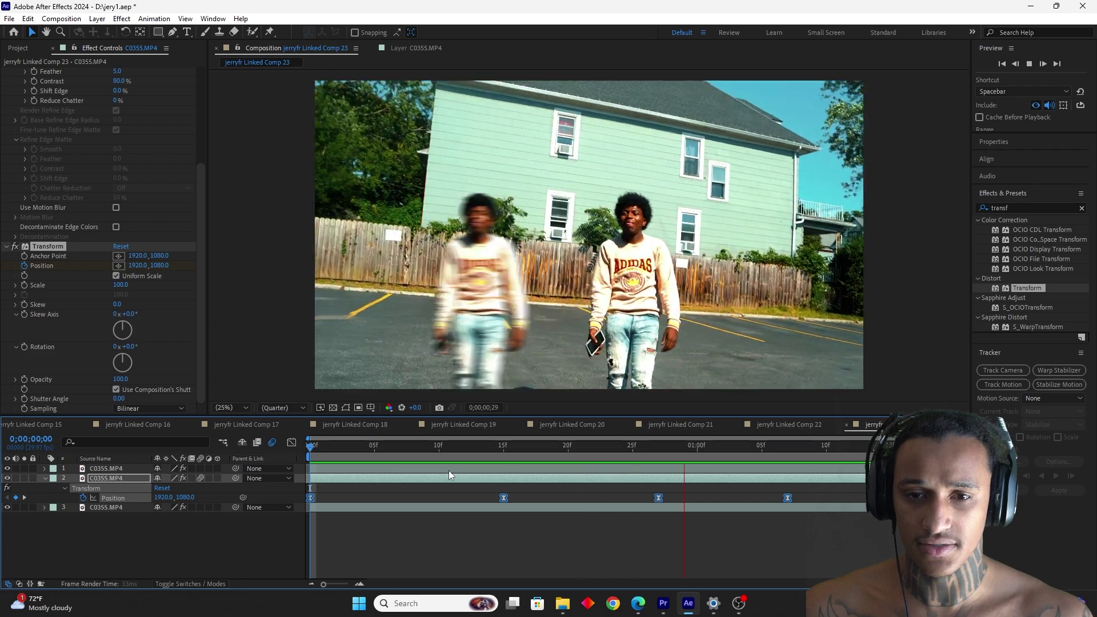
pyautogui.press('space')
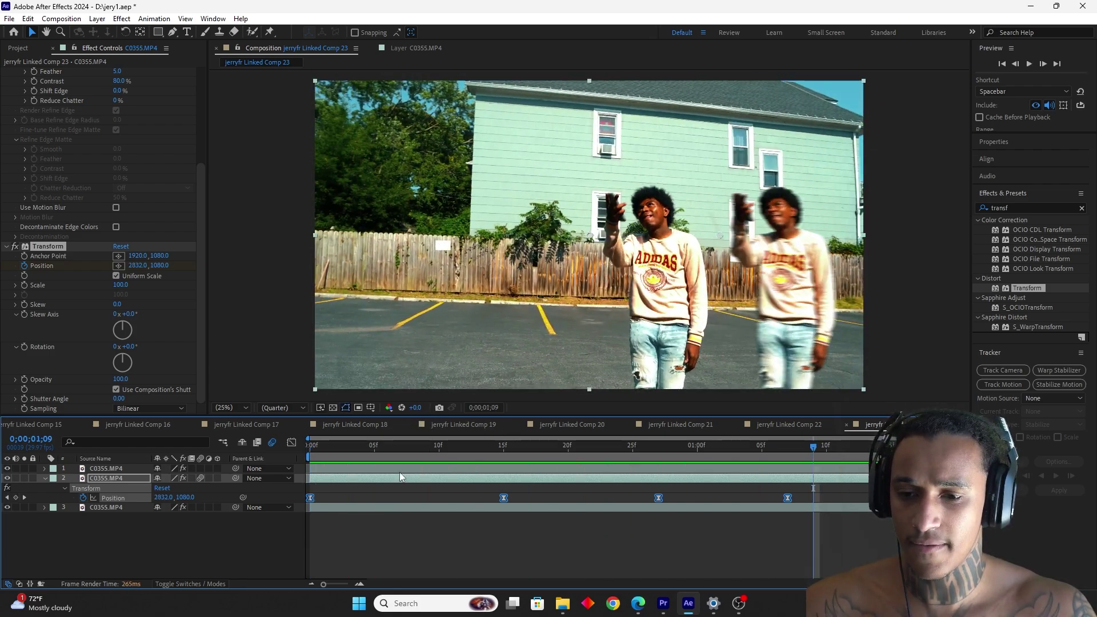
# Step: Duplicate the animated C0355.MP4 clone layer, shift the copy about 4 frames earlier, and preview the composition from the start
pyautogui.click(403, 475)
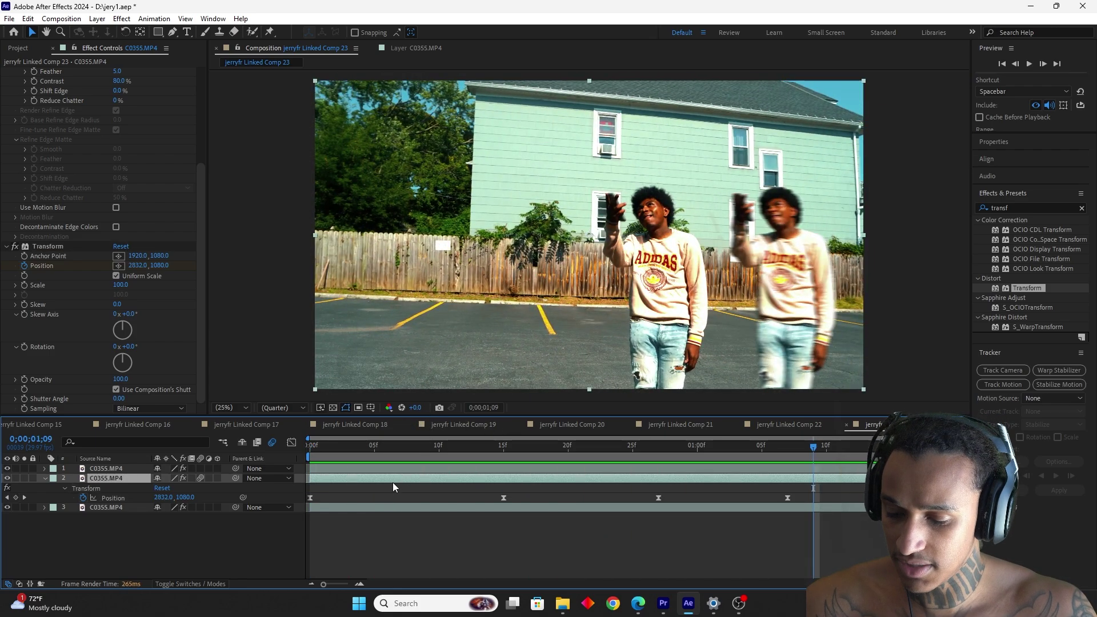
pyautogui.hotkey('ctrl', 'd')
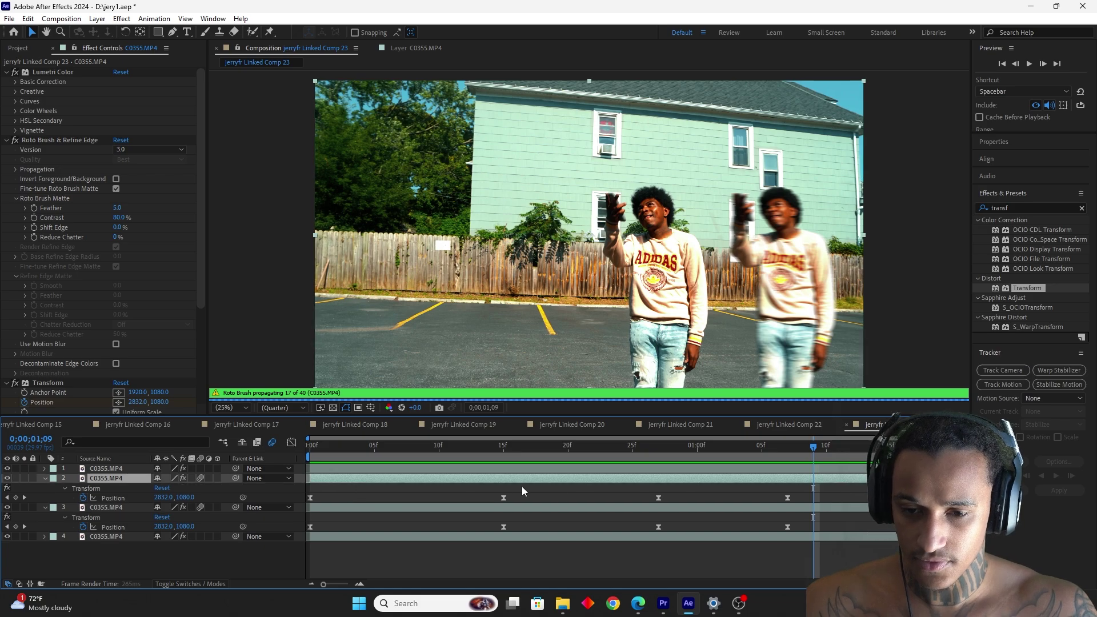
pyautogui.moveTo(603, 481); pyautogui.dragTo(553, 486)
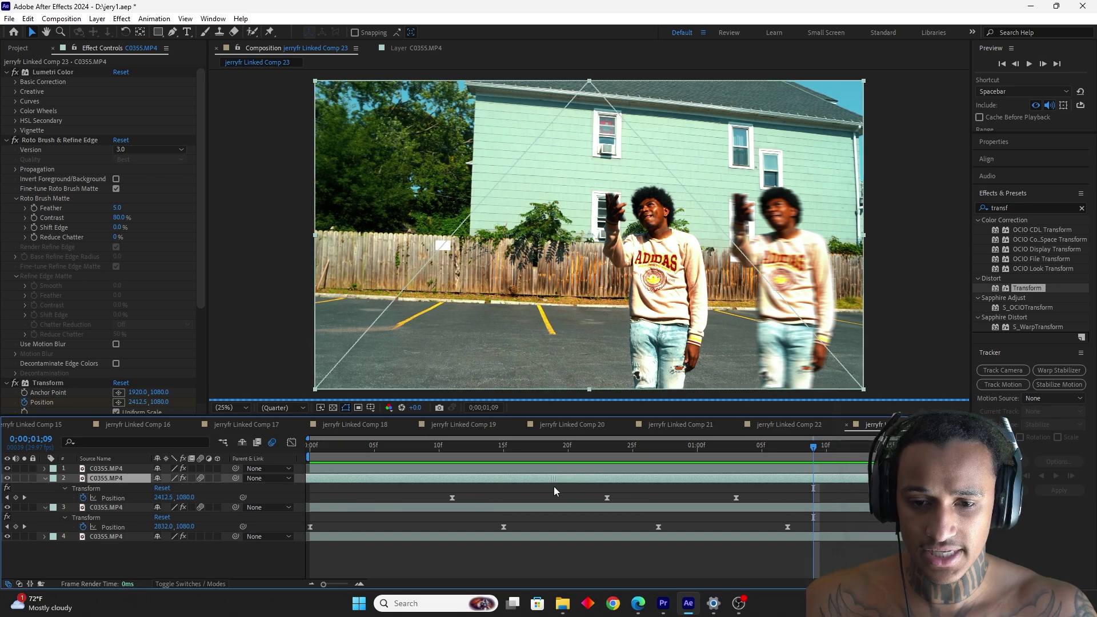
pyautogui.moveTo(445, 450); pyautogui.dragTo(265, 478)
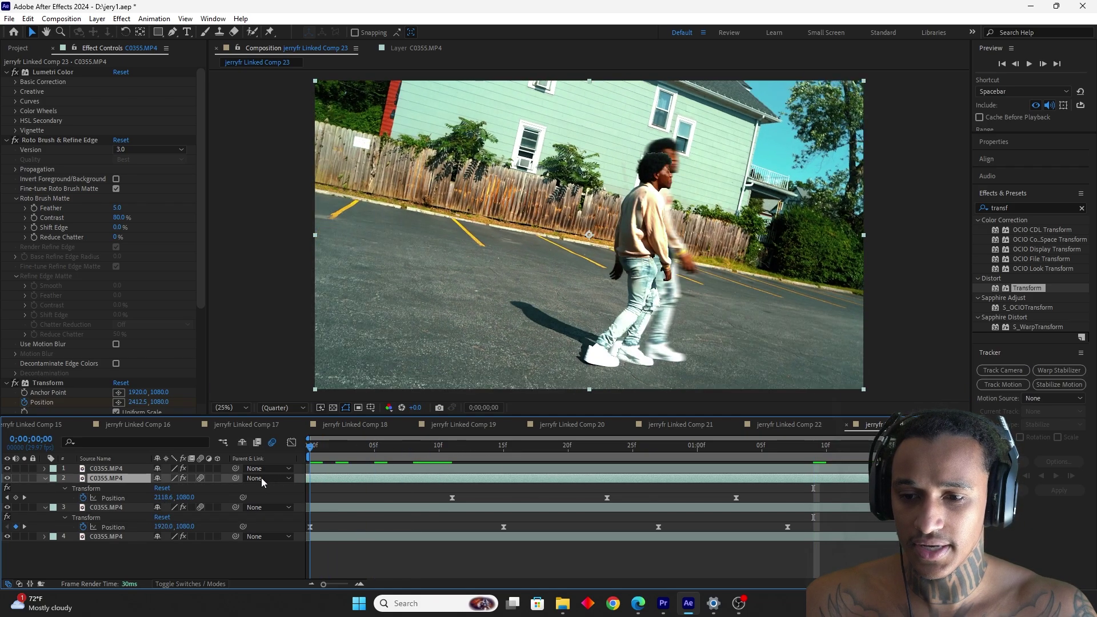
pyautogui.press('space')
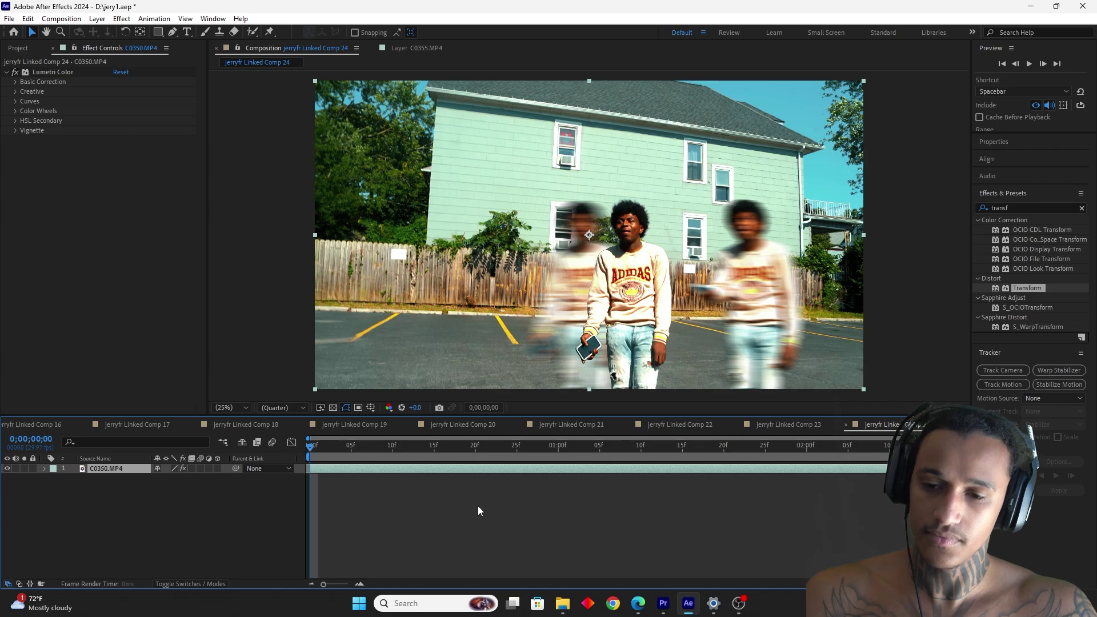
# Step: Open the C0350.MP4 layer of jerryfr Linked Comp 24 at 0;00;00;00 and paint a Roto Brush stroke over the man
pyautogui.click(367, 448)
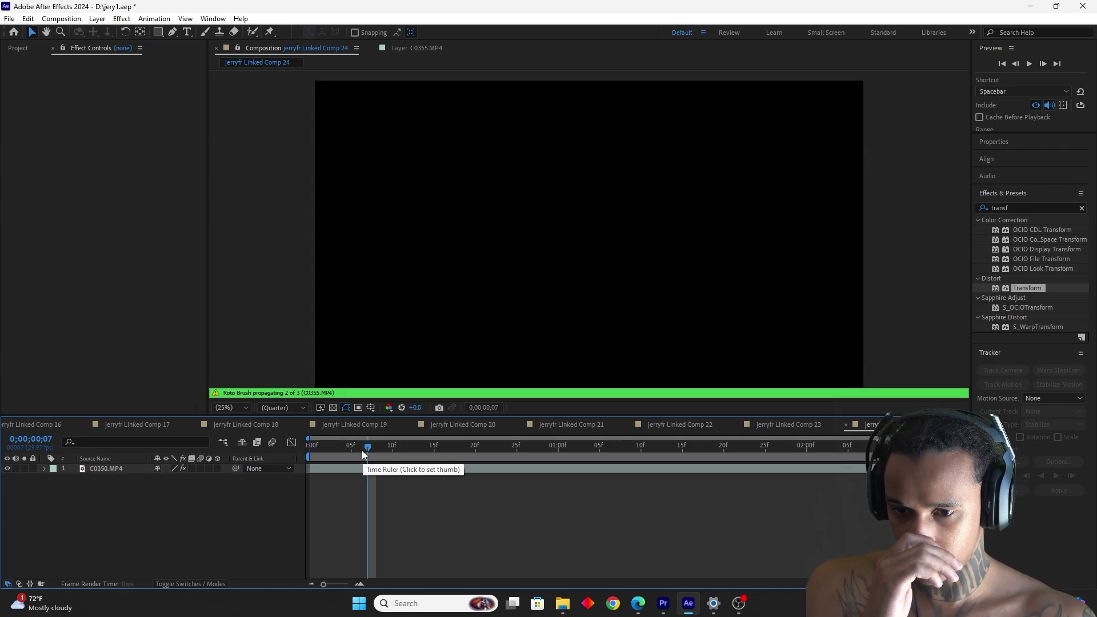
pyautogui.press('Home')
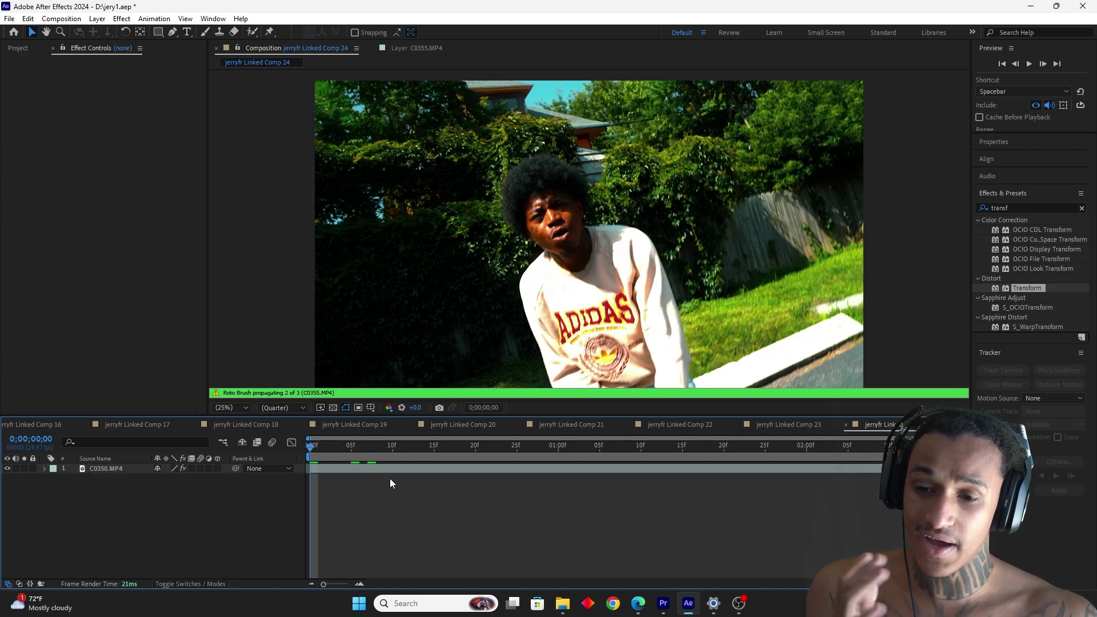
pyautogui.doubleClick(389, 468)
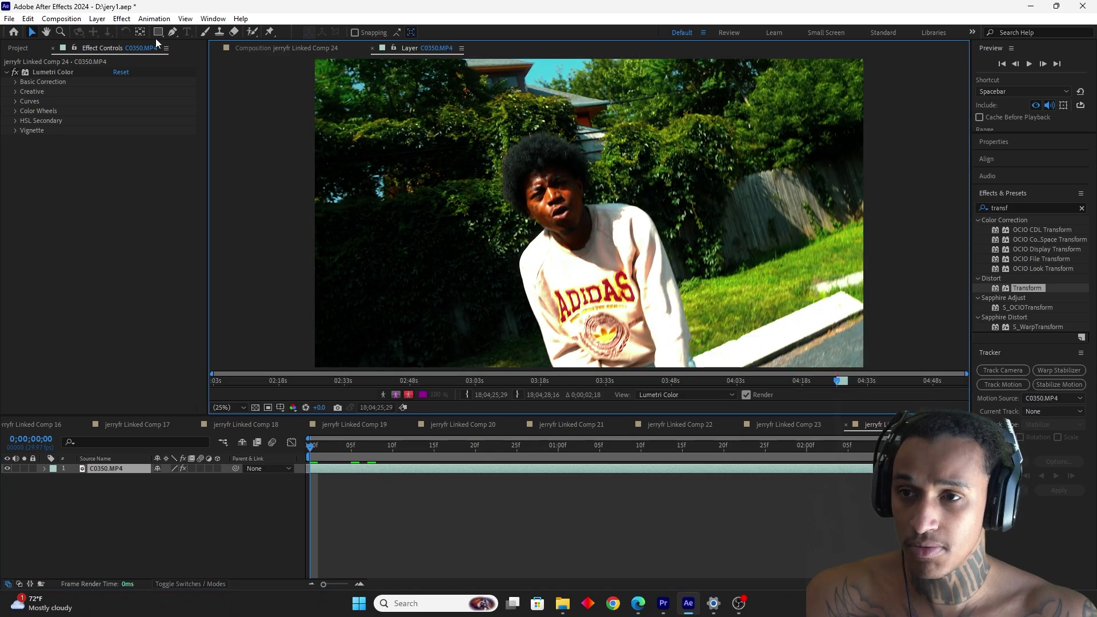
pyautogui.click(251, 32)
pyautogui.moveTo(529, 152); pyautogui.dragTo(547, 200)
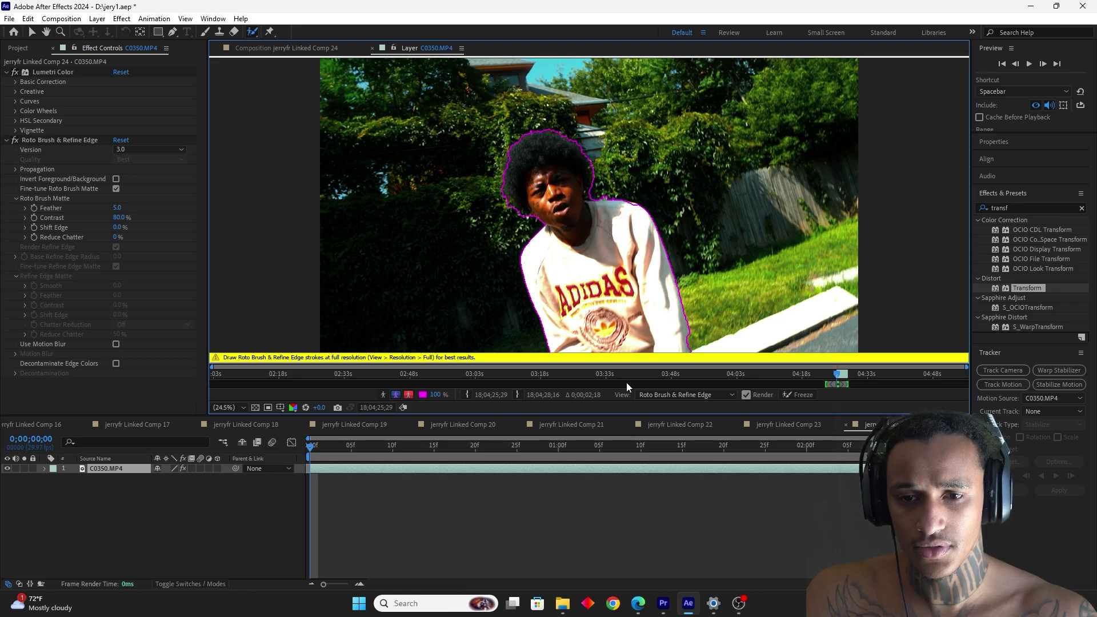
# Step: Set the layer view's magnification to Fit up to 100% and propagate the Roto Brush selection through the clip
pyautogui.click(244, 406)
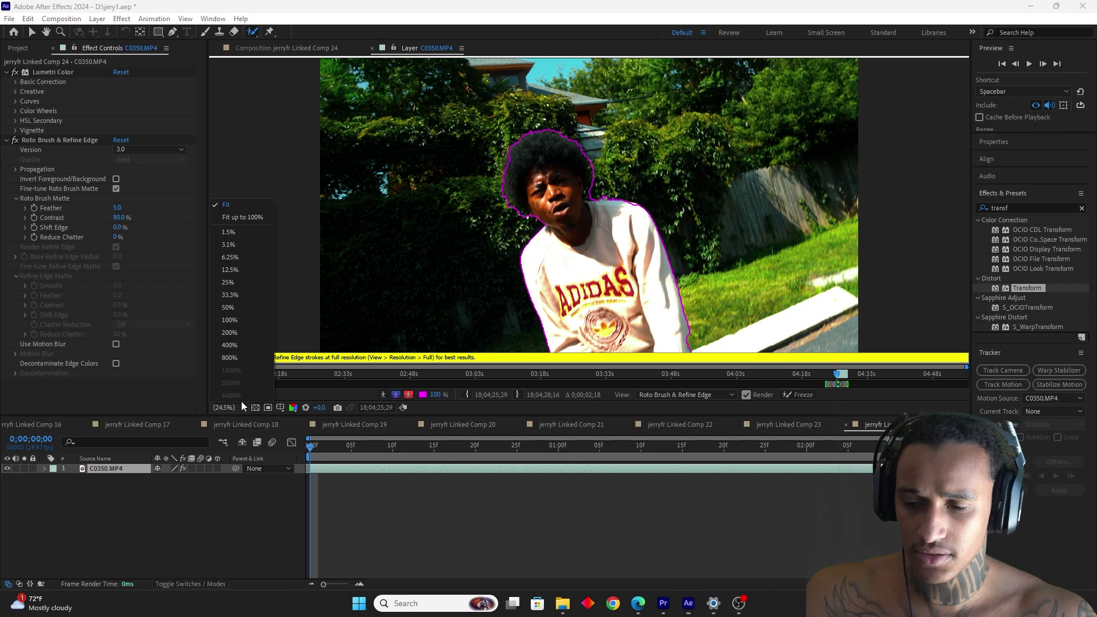
pyautogui.click(242, 218)
pyautogui.press('space')
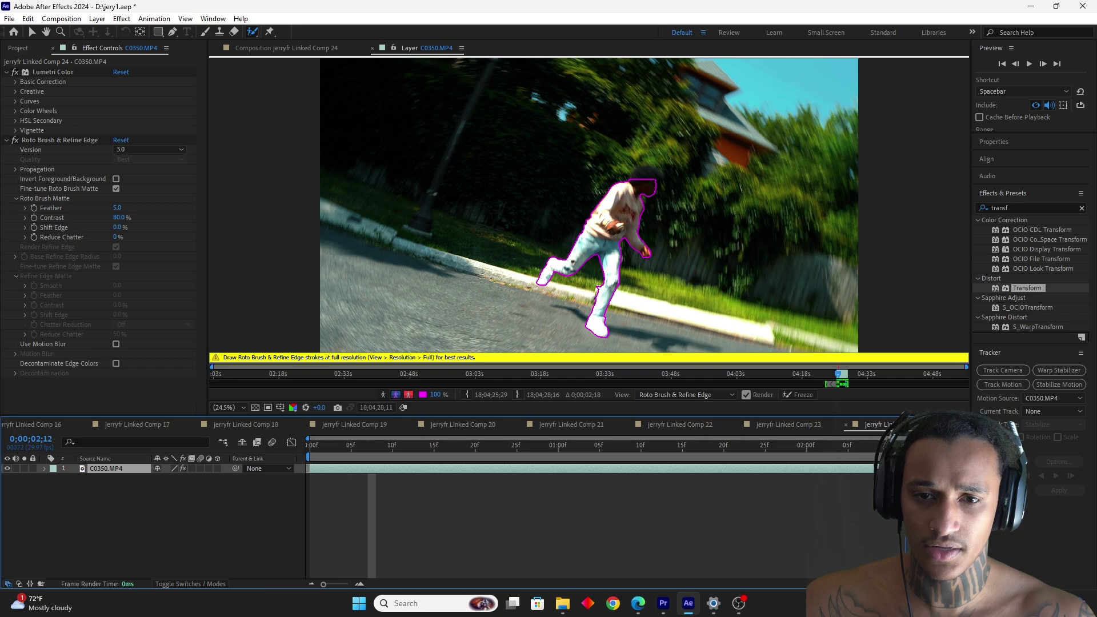
# Step: Correct the Roto Brush outline around the man's head at 0;00;02;12, and refine the selection again at 0;00;02;13
pyautogui.moveTo(650, 187); pyautogui.dragTo(645, 174)
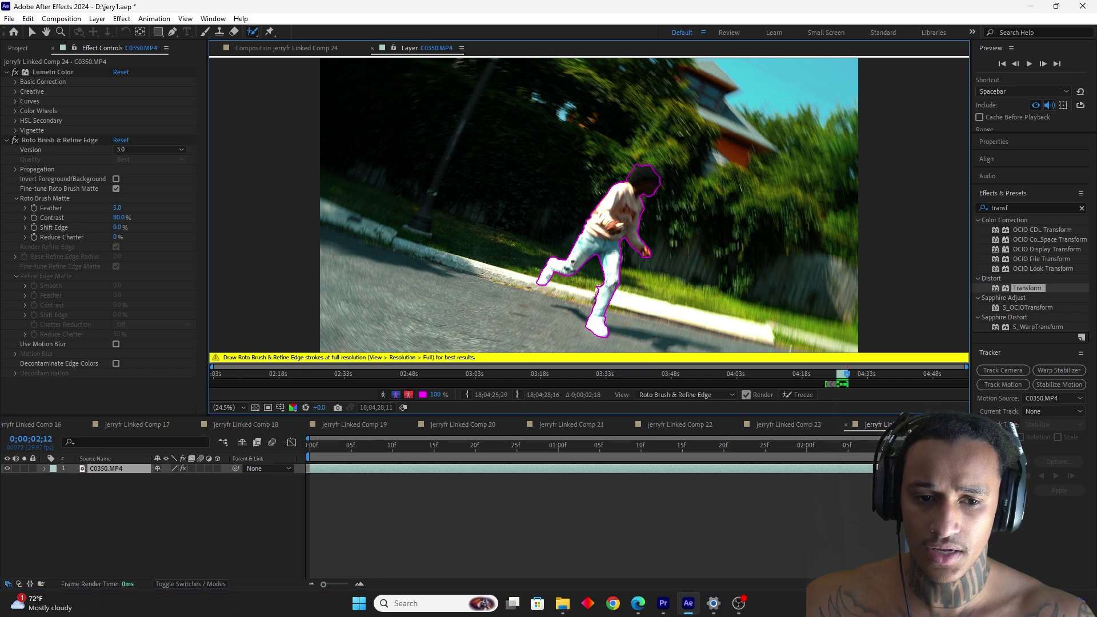
pyautogui.press('pagedown')
pyautogui.moveTo(594, 166); pyautogui.dragTo(591, 170)
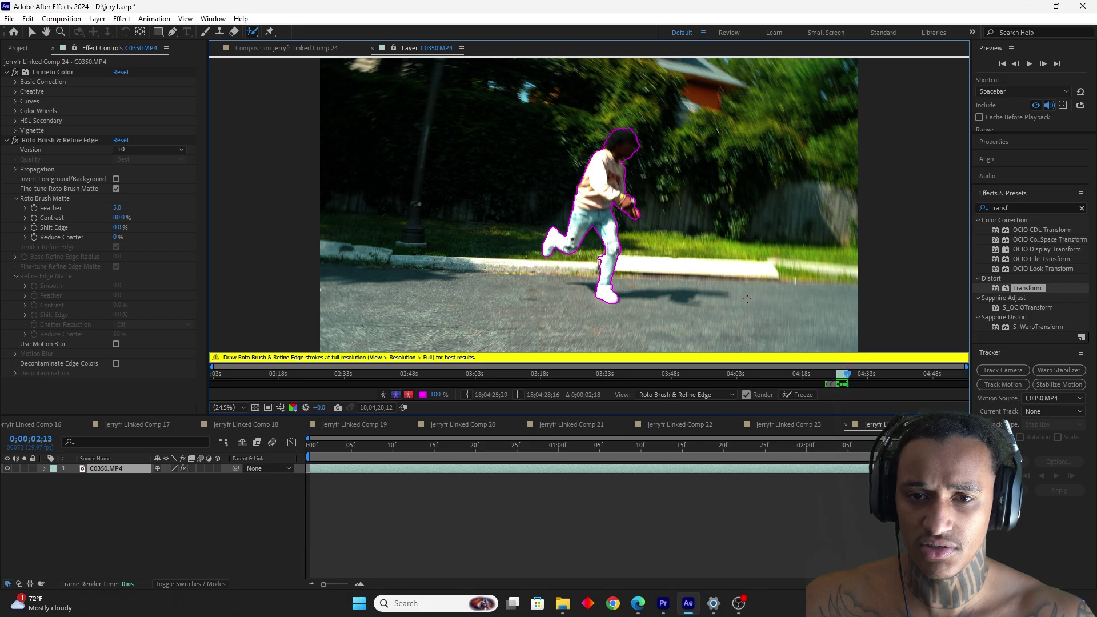
pyautogui.press('pagedown')
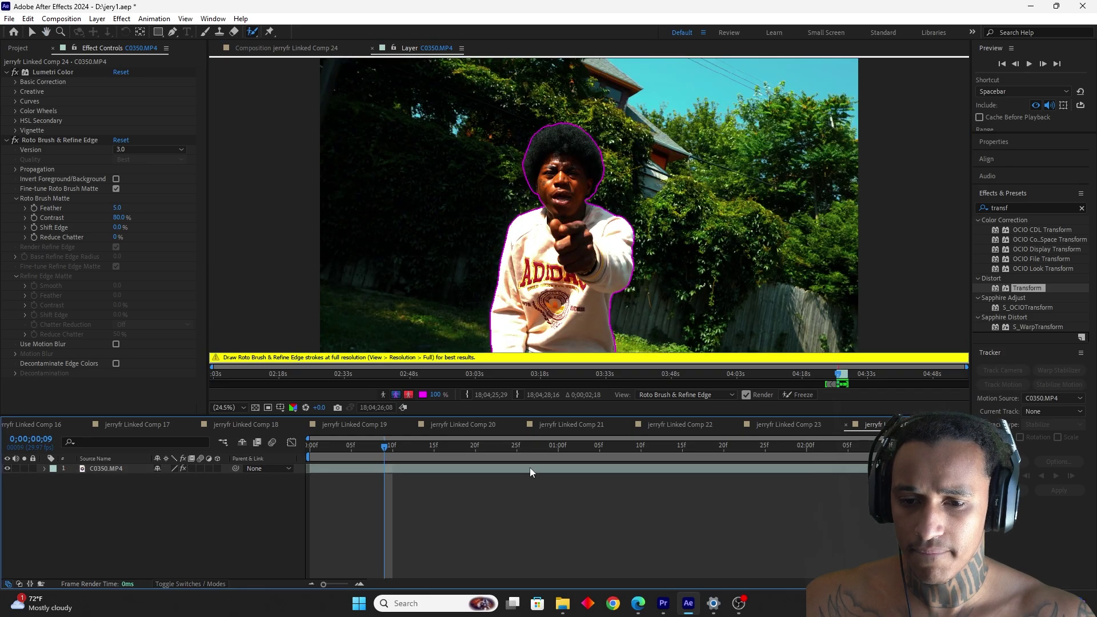
# Step: Duplicate the rotoscoped C0350.MP4 layer, try deleting the Roto Brush & Refine Edge effect from a copy, and undo the deletion
pyautogui.click(530, 467)
pyautogui.hotkey('ctrl', 'd')
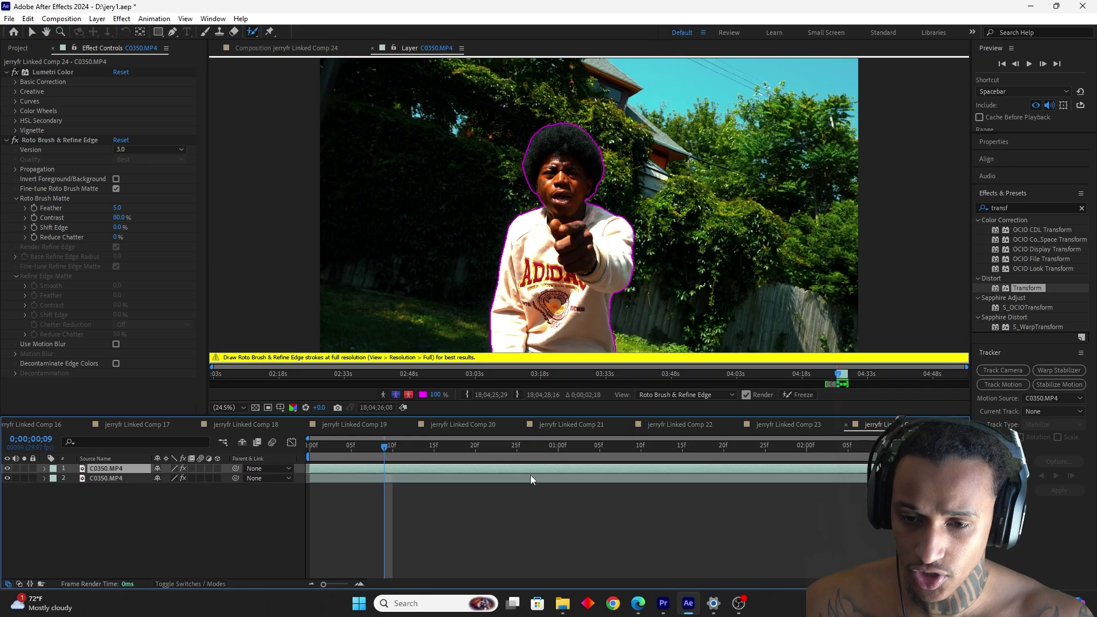
pyautogui.click(526, 478)
pyautogui.click(72, 143)
pyautogui.press('Delete')
pyautogui.hotkey('ctrl', 'z')
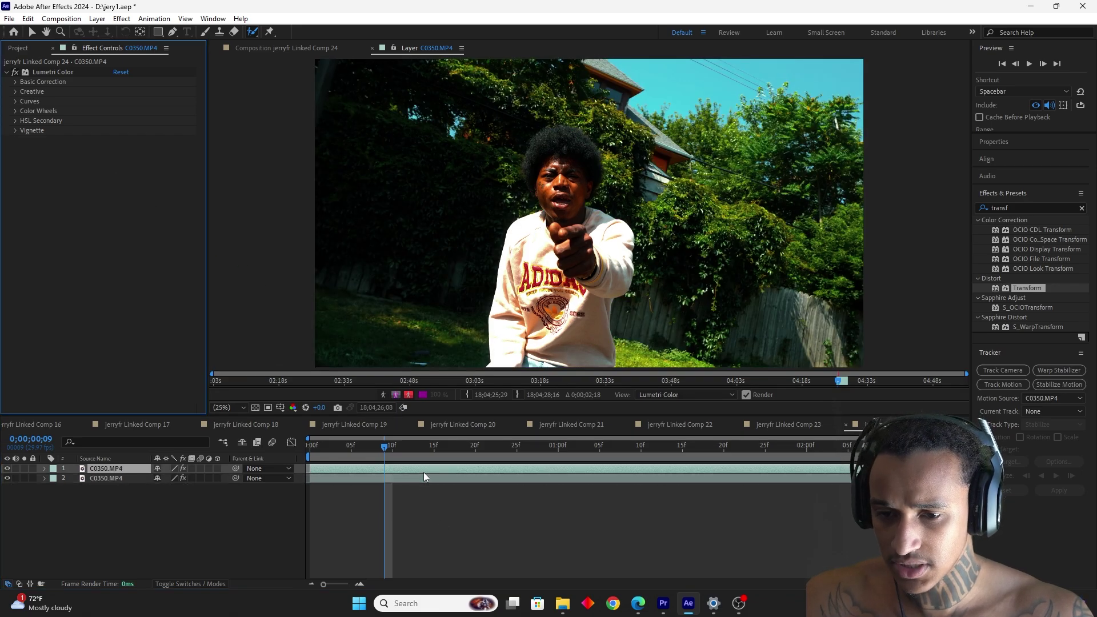
# Step: Duplicate the rotoscoped C0350.MP4 layer once more and apply the Transform effect to the middle layer
pyautogui.hotkey('ctrl', 'd')
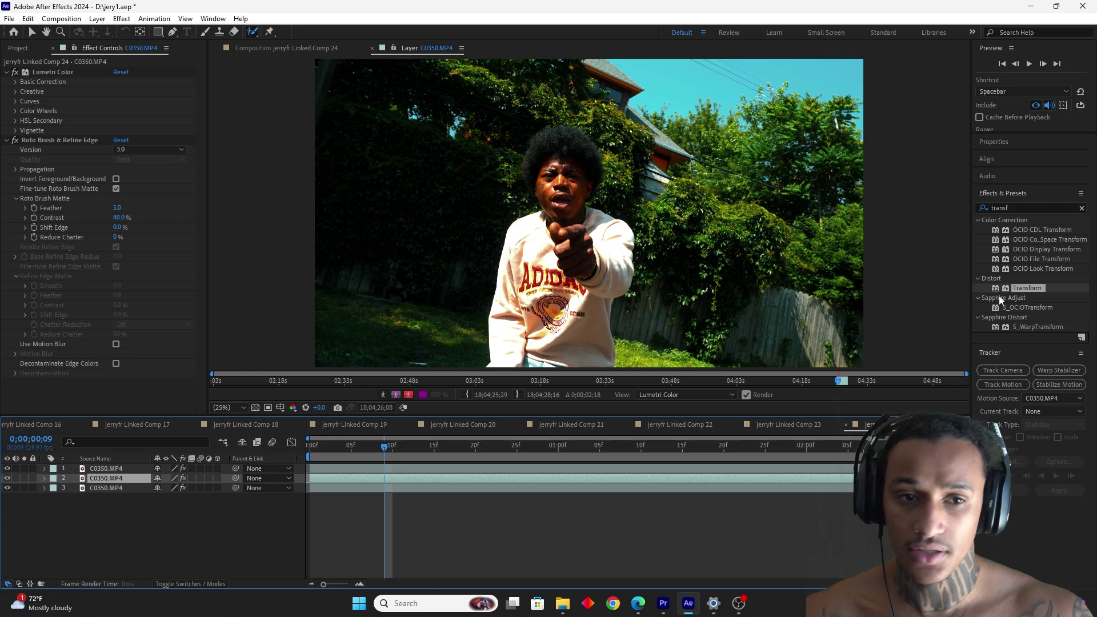
pyautogui.moveTo(1022, 288); pyautogui.dragTo(506, 478)
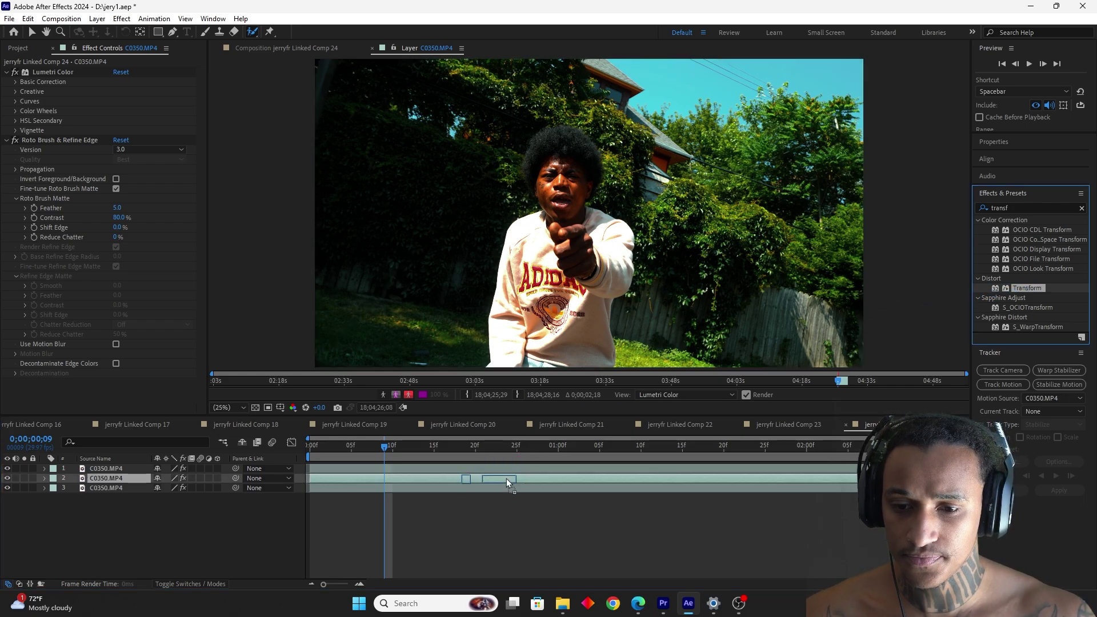
pyautogui.moveTo(506, 478); pyautogui.dragTo(506, 478)
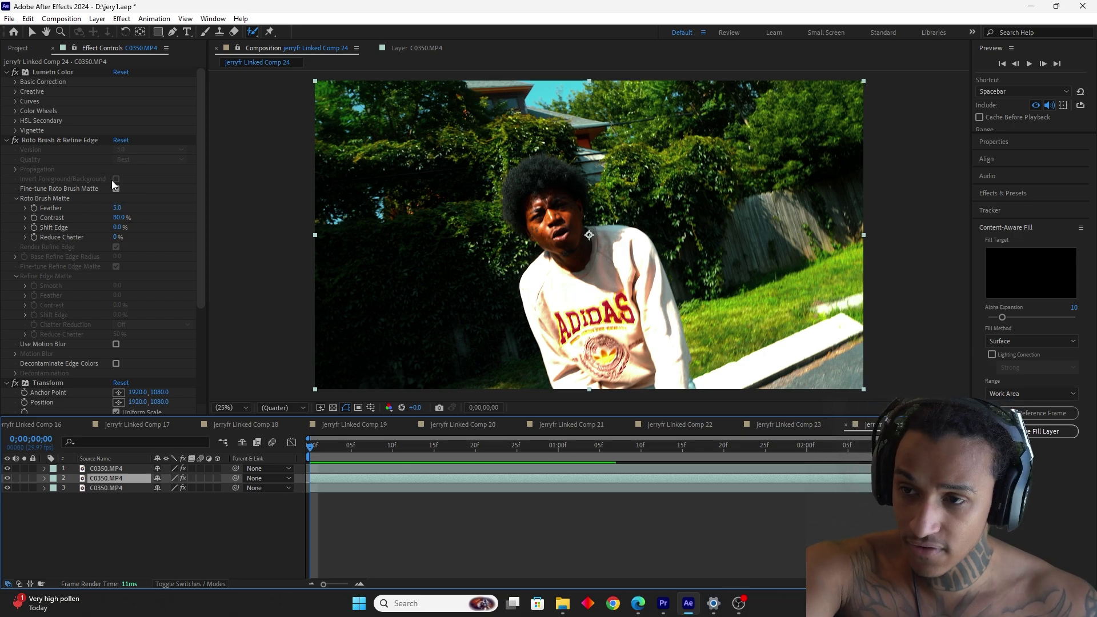
# Step: Leave only the top C0350.MP4 layer visible, generate a Content-Aware Fill layer for the man's cut-out with the Surface method, and preview it
pyautogui.keyDown('alt'); pyautogui.click(7, 478); pyautogui.keyUp('alt')
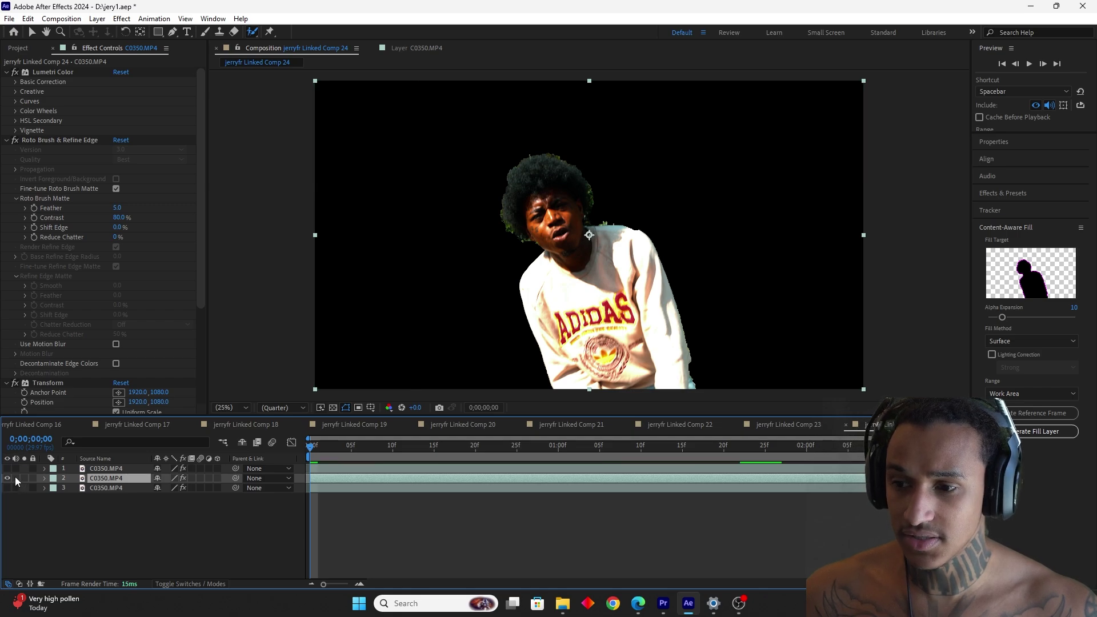
pyautogui.keyDown('alt'); pyautogui.click(7, 469); pyautogui.keyUp('alt')
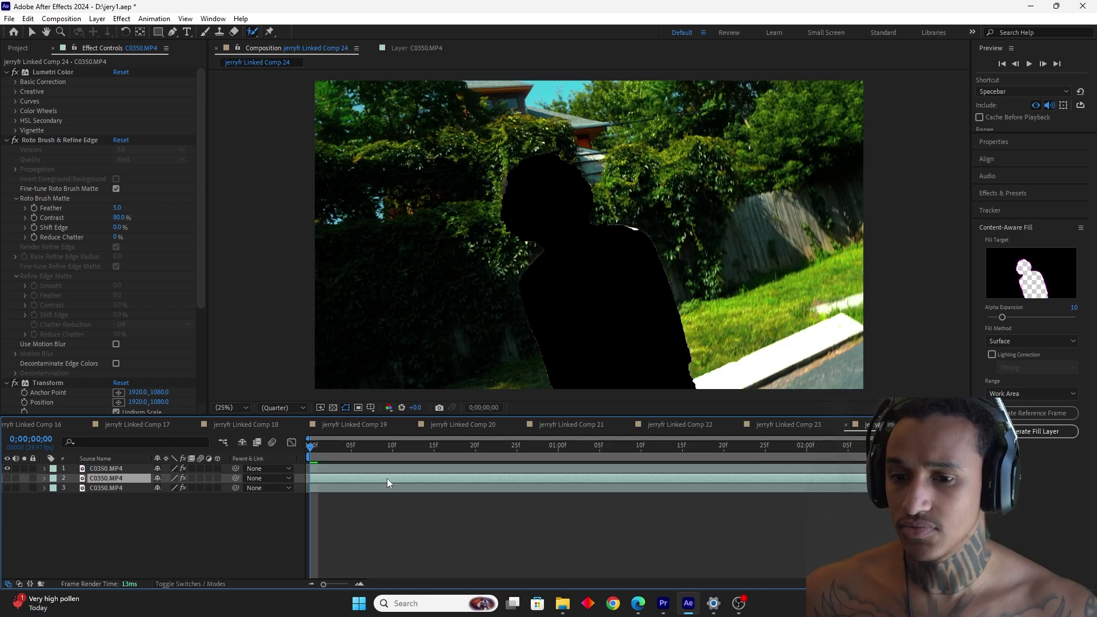
pyautogui.click(427, 374)
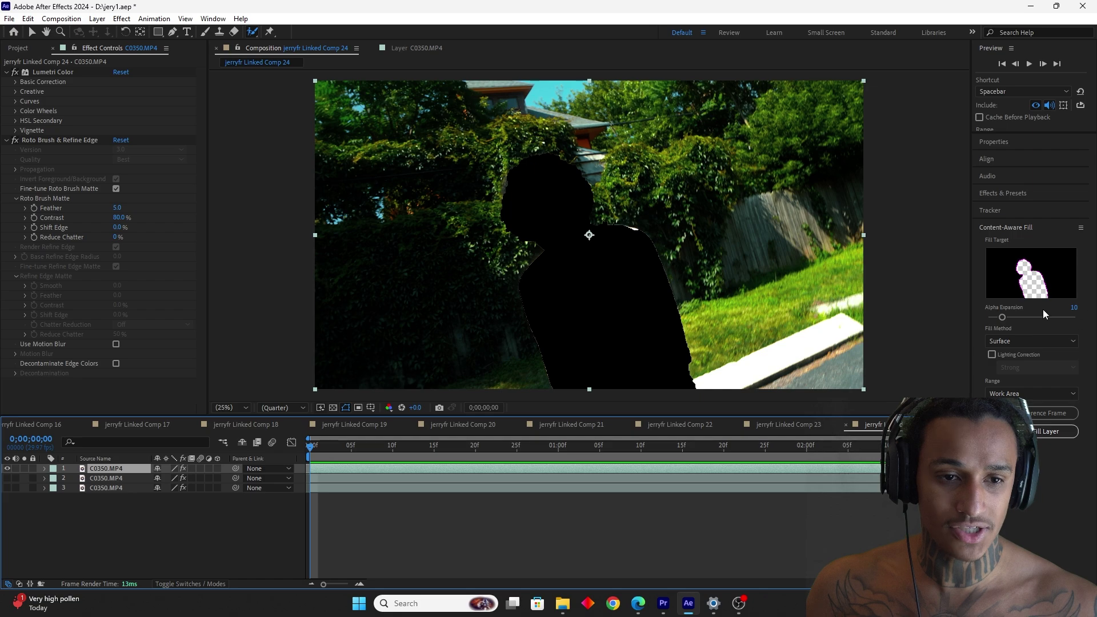
pyautogui.click(1031, 433)
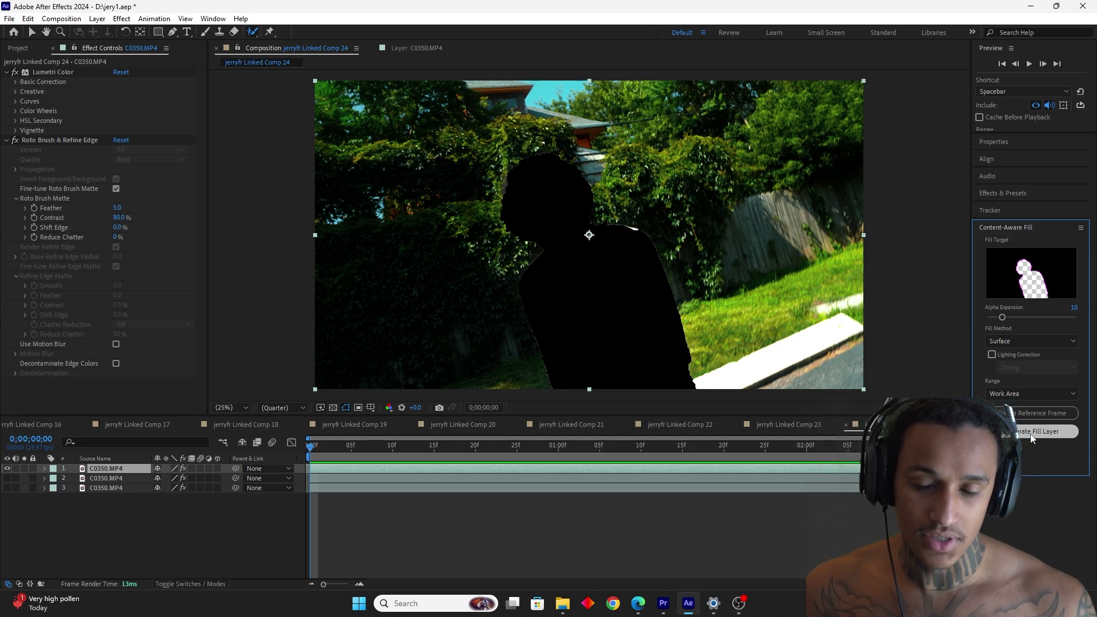
pyautogui.click(1032, 434)
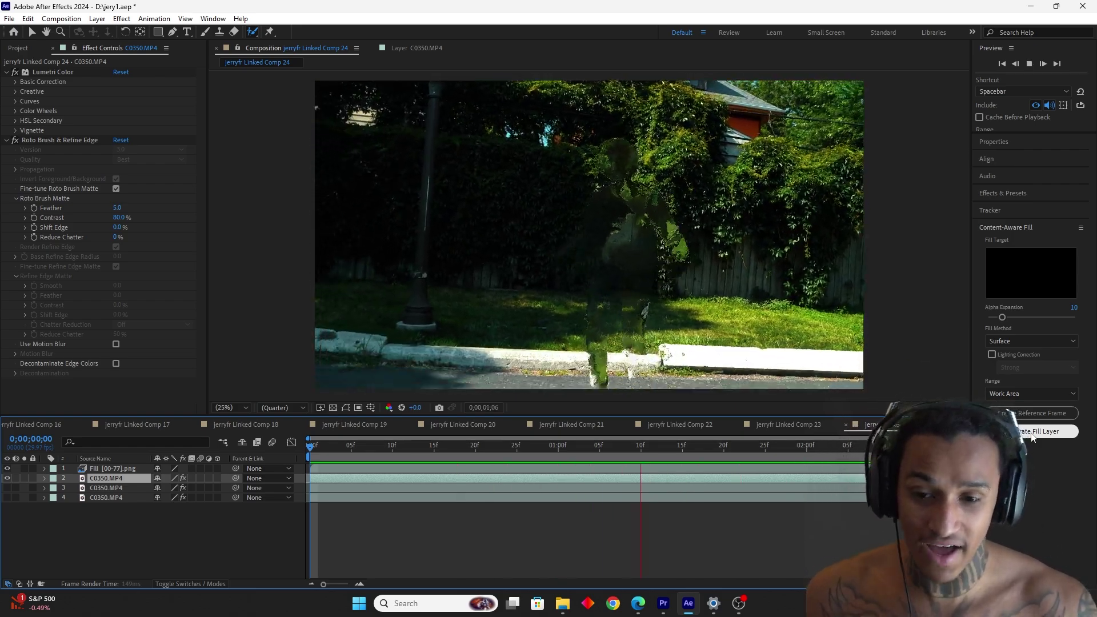
pyautogui.press('space')
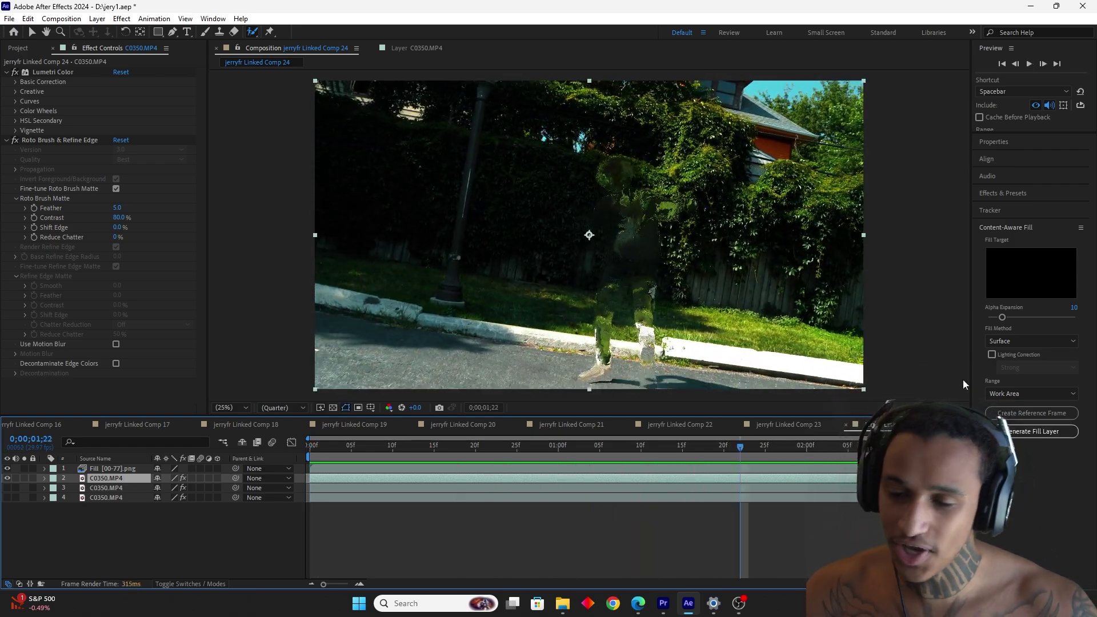
# Step: Show the C0350.MP4 layer that carries the Transform effect, and apply a second Transform effect to it at 0;00;00;00
pyautogui.click(371, 489)
pyautogui.press('Home')
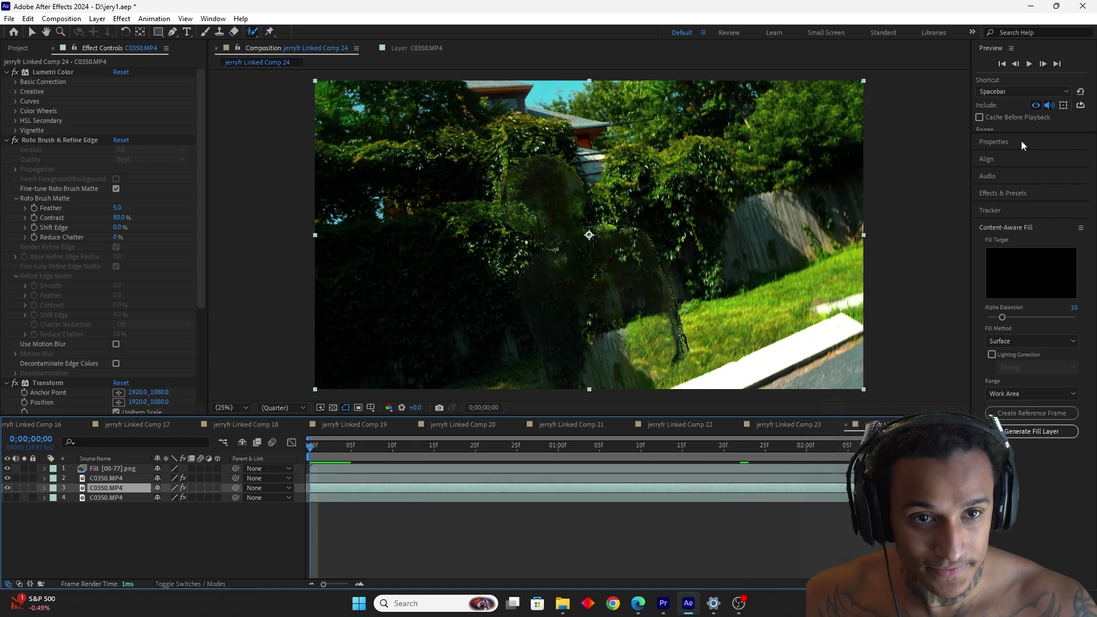
pyautogui.click(1003, 192)
pyautogui.click(1000, 214)
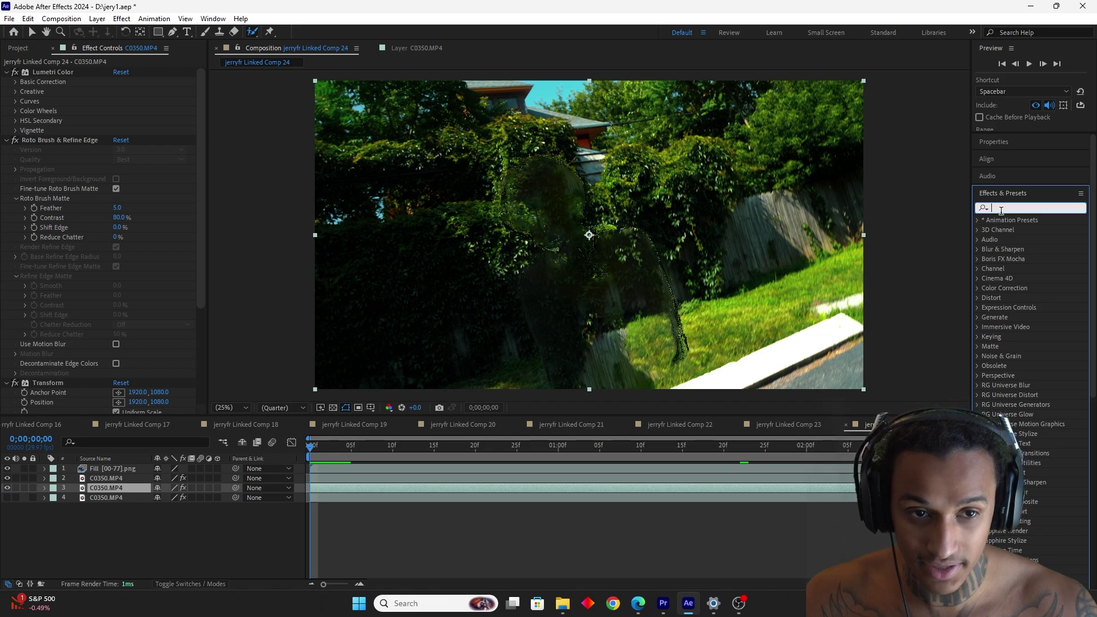
pyautogui.write('trra')
pyautogui.press('BackSpace')
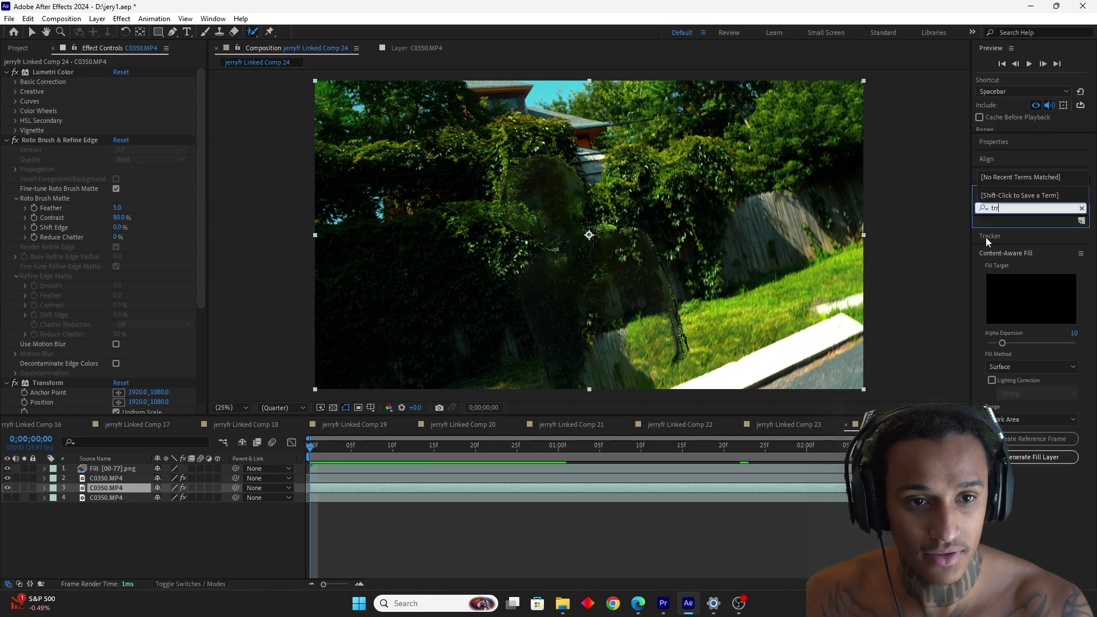
pyautogui.press('BackSpace')
pyautogui.press('BackSpace')
pyautogui.press('BackSpace')
pyautogui.write('ansf')
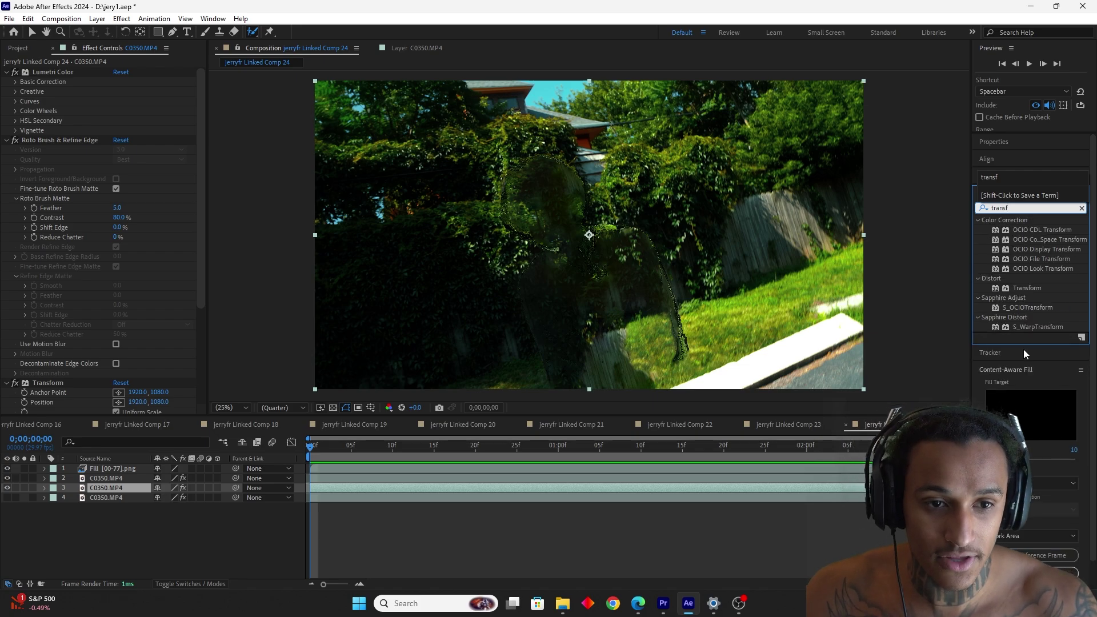
pyautogui.moveTo(1028, 287); pyautogui.dragTo(382, 489)
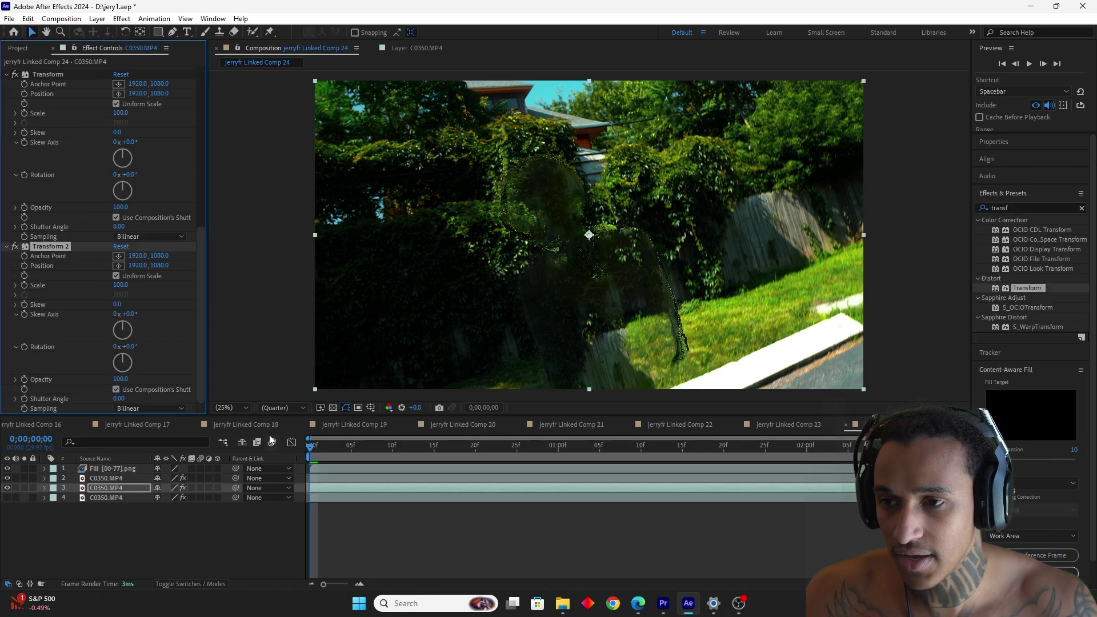
# Step: Move the Transform 2 Position to 2956.0, 1080.0 and hide the generated fill layer
pyautogui.moveTo(524, 283); pyautogui.dragTo(710, 293)
pyautogui.click(7, 469)
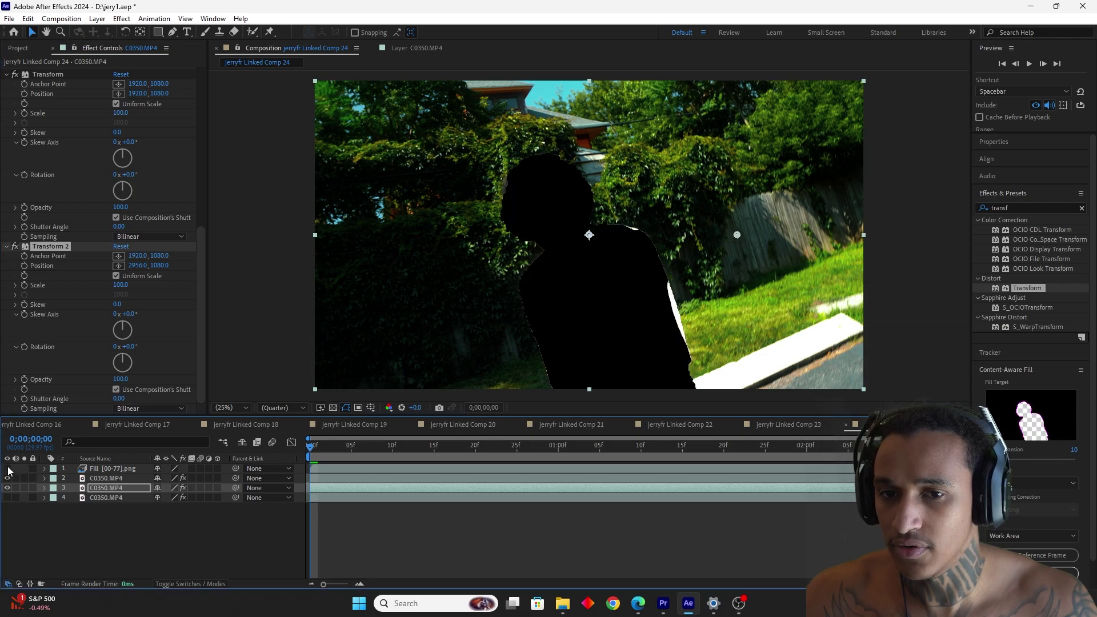
# Step: Show the generated fill layer and toggle the visibility of the C0350.MP4 layer directly beneath it, leaving both visible
pyautogui.click(8, 469)
pyautogui.click(7, 478)
pyautogui.click(7, 478)
pyautogui.click(8, 479)
pyautogui.click(7, 480)
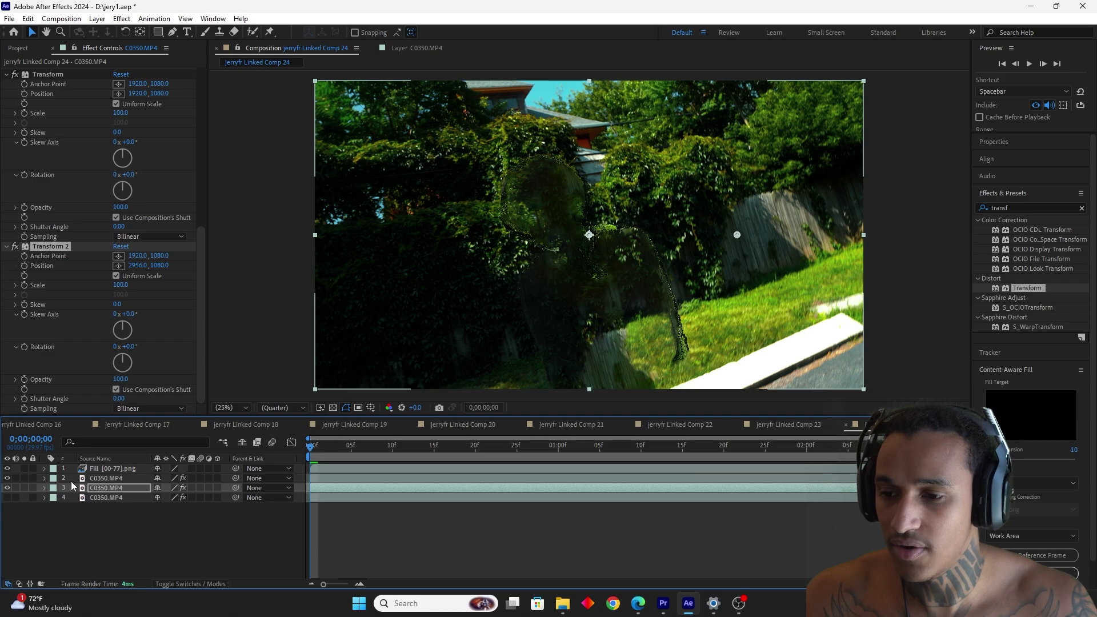
# Step: Place the C0350.MP4 layer with the Transform effects directly below the fill layer, and undo a trial Position move to 3571.0, 1080.0
pyautogui.click(105, 476)
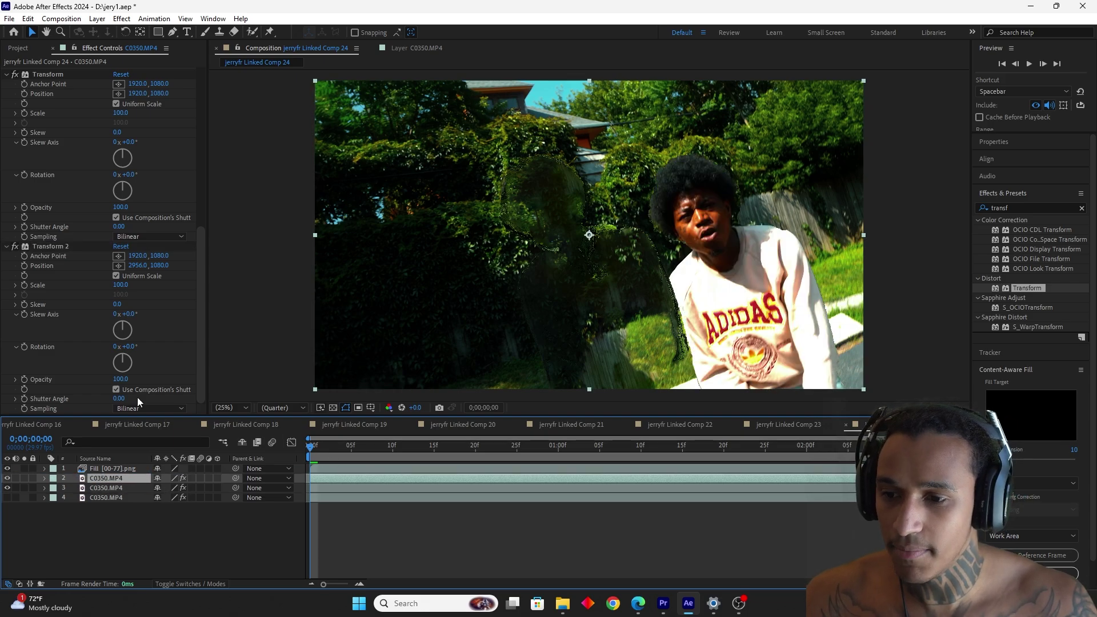
pyautogui.moveTo(131, 271); pyautogui.dragTo(524, 311)
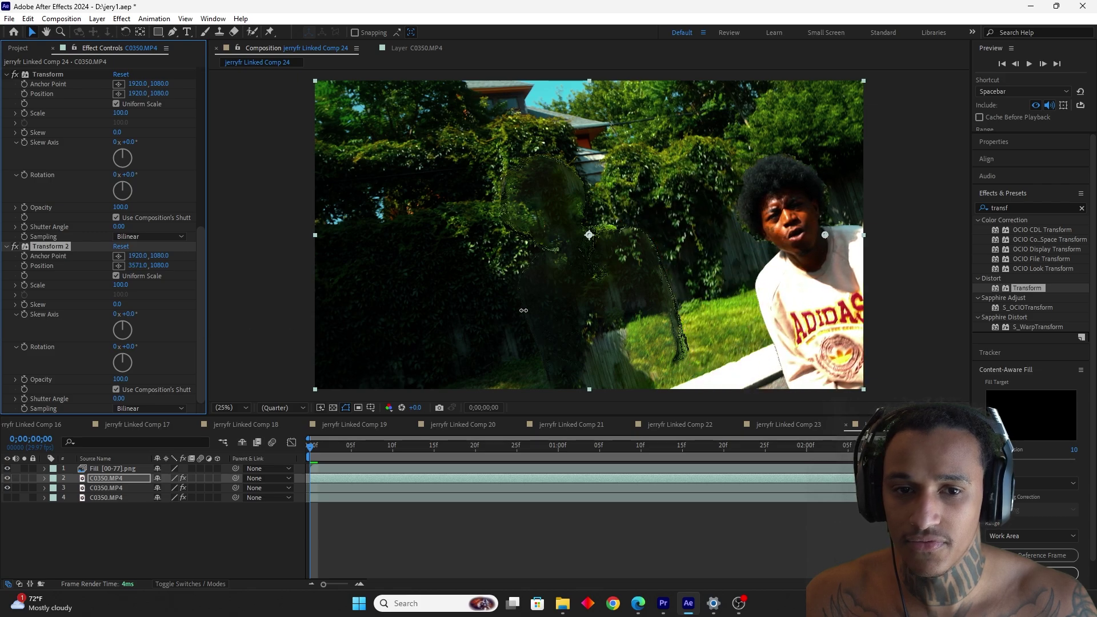
pyautogui.hotkey('ctrl', 'z')
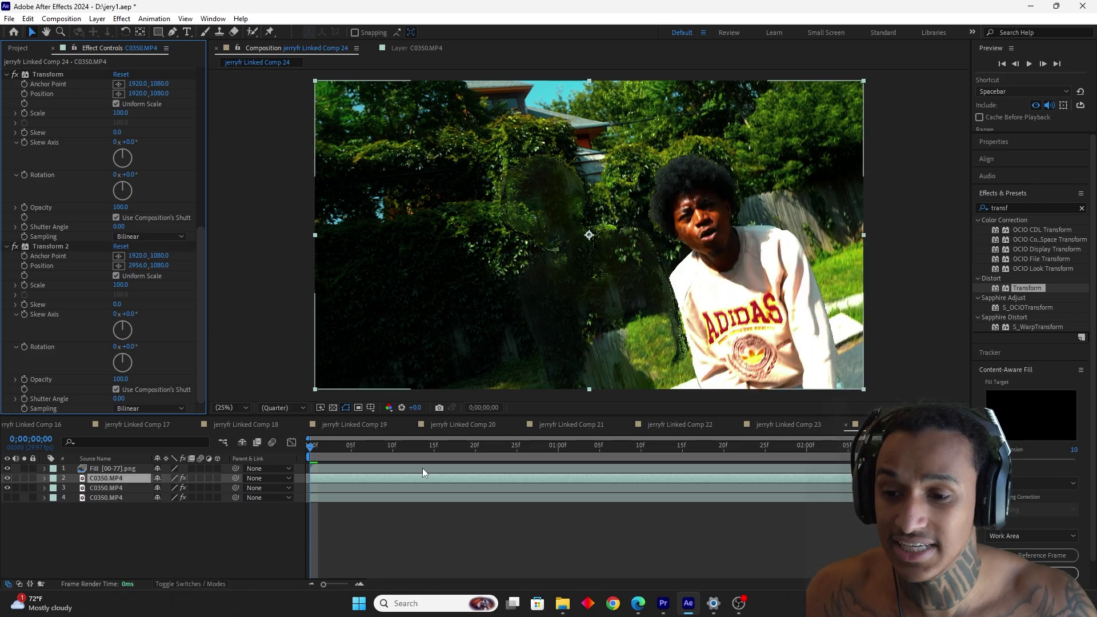
pyautogui.hotkey('ctrl', 'z')
pyautogui.moveTo(90, 488); pyautogui.dragTo(91, 474)
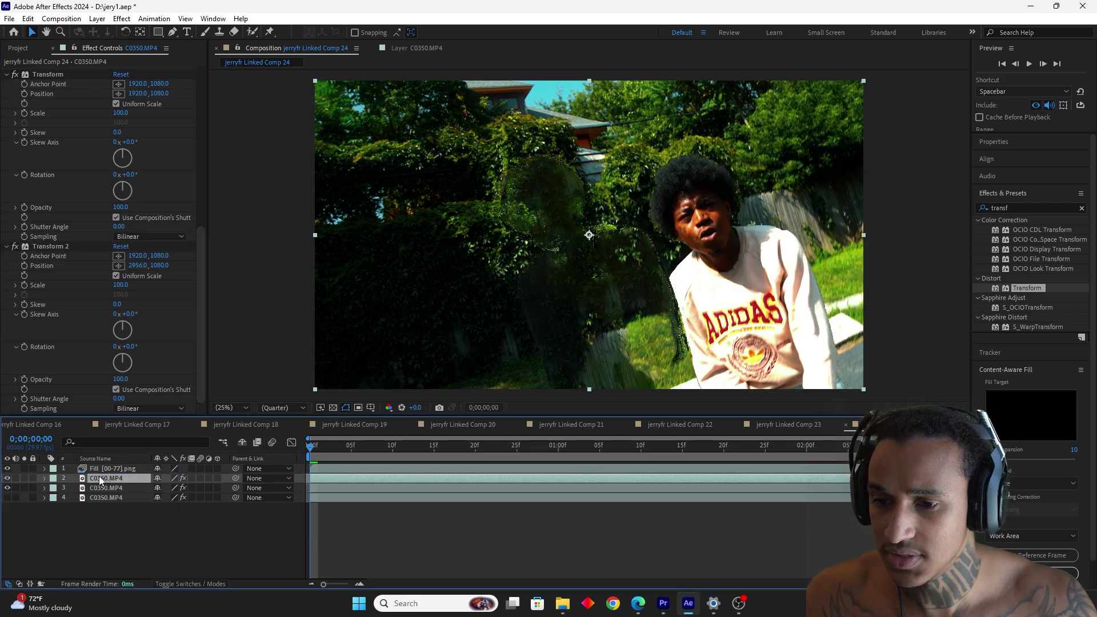
# Step: Keyframe Transform 2 Position at 0;00;00;00 with the default 1920.0, 1080.0, and duplicate that C0350.MP4 layer at 0;00;00;20
pyautogui.click(25, 267)
pyautogui.click(121, 247)
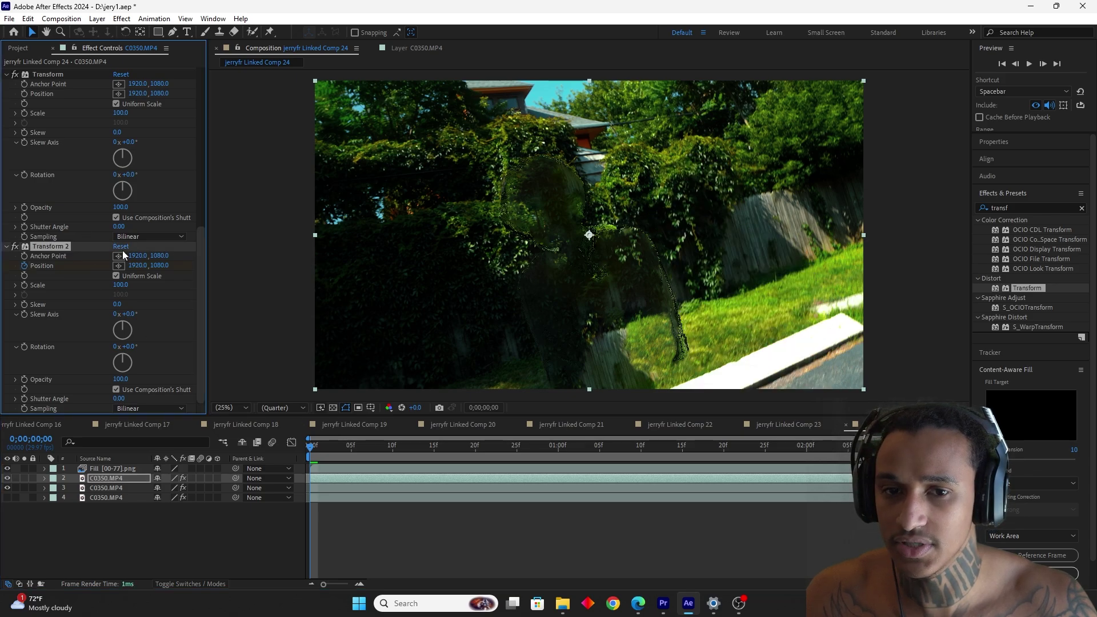
pyautogui.click(475, 447)
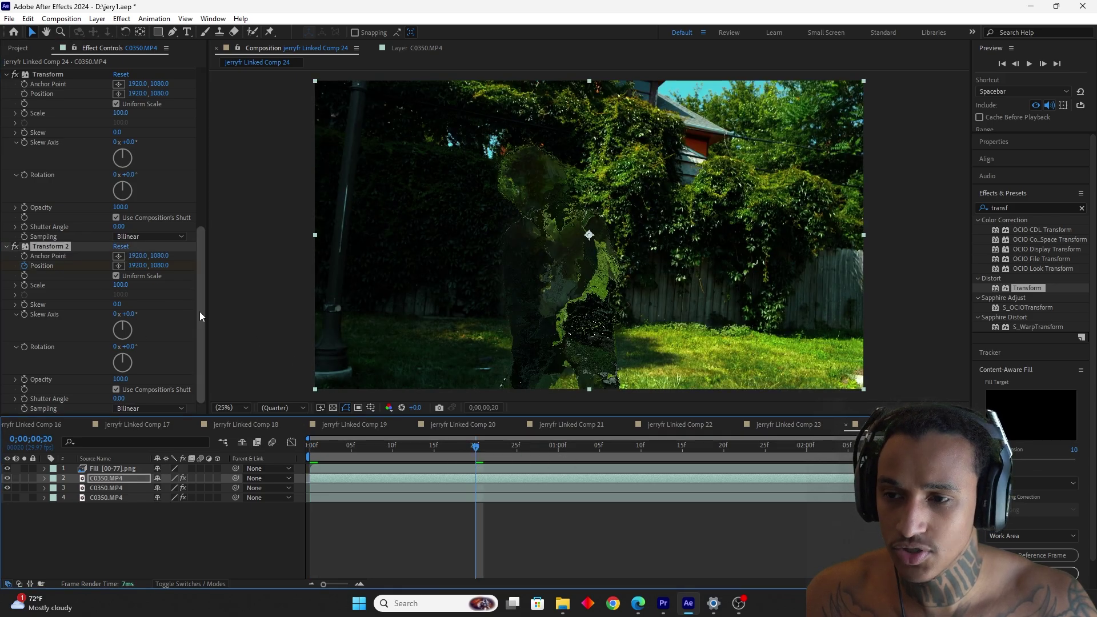
pyautogui.hotkey('ctrl', 'd')
pyautogui.hotkey('ctrl', 'z')
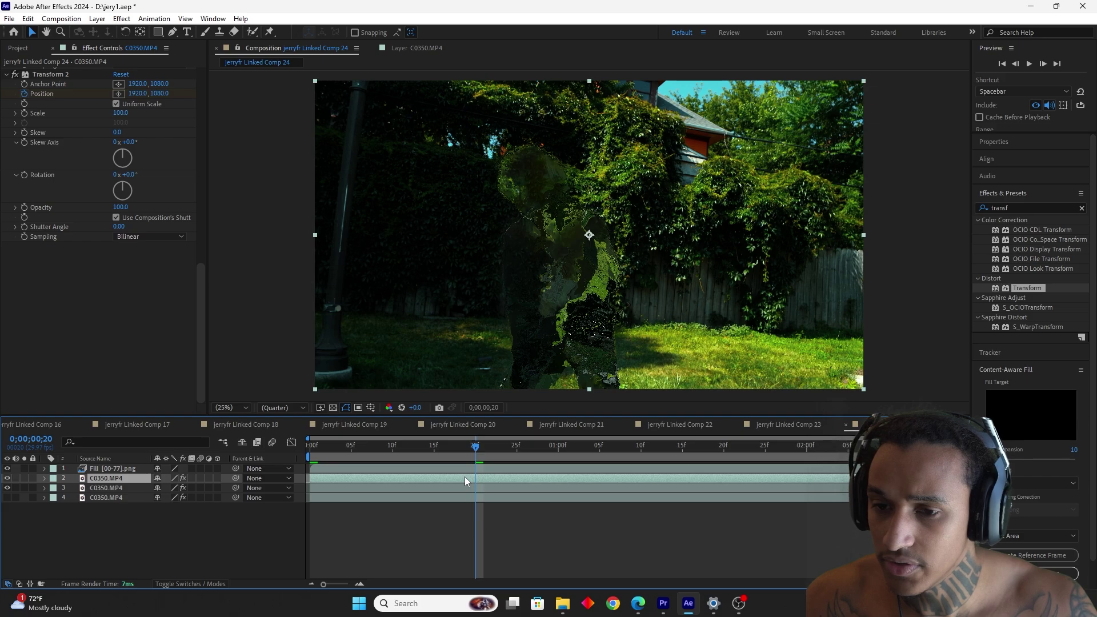
pyautogui.hotkey('ctrl', 'd')
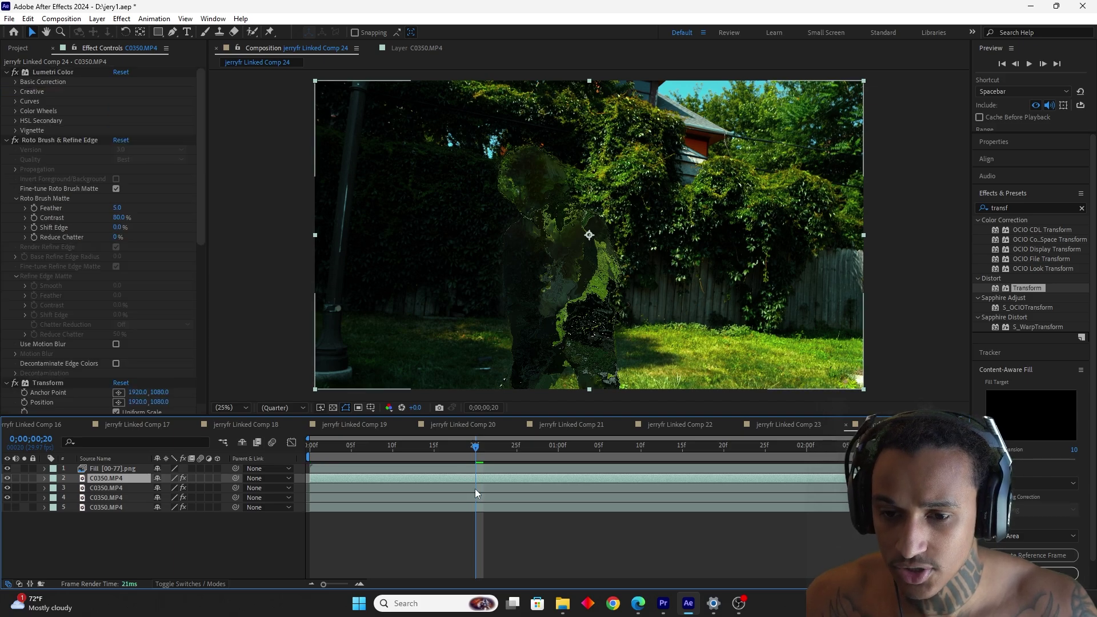
# Step: At 0;00;00;20, set Transform 2 Position to 3223.0, 1080.0 on the upper duplicate and 889.0, 1080.0 on the lower one
pyautogui.scroll(-10, 132, 244)
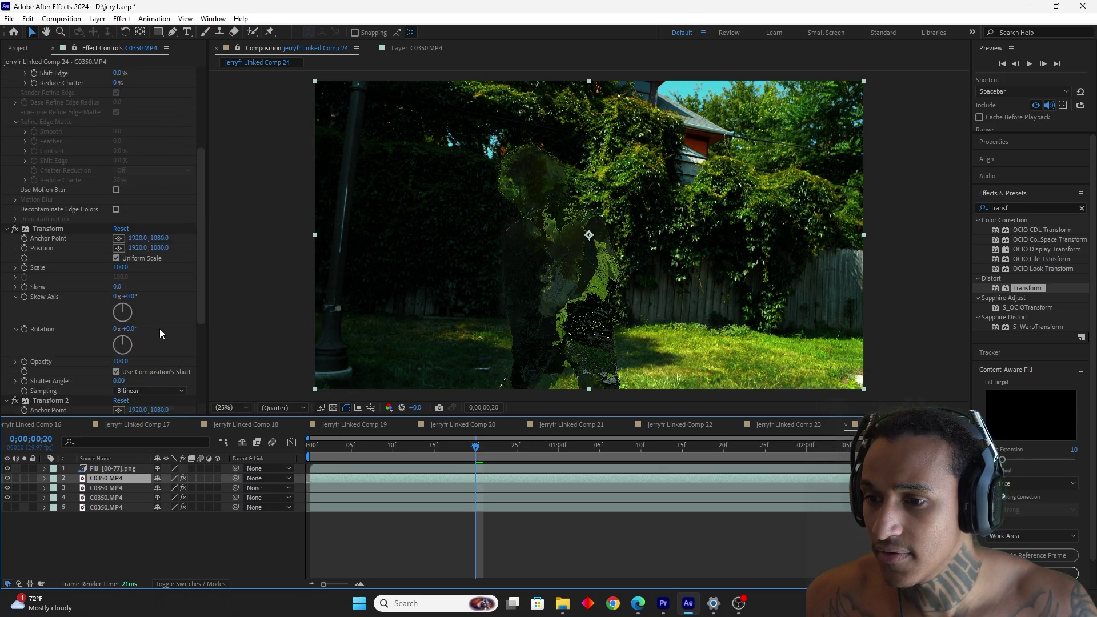
pyautogui.moveTo(139, 264); pyautogui.dragTo(913, 293)
pyautogui.click(487, 487)
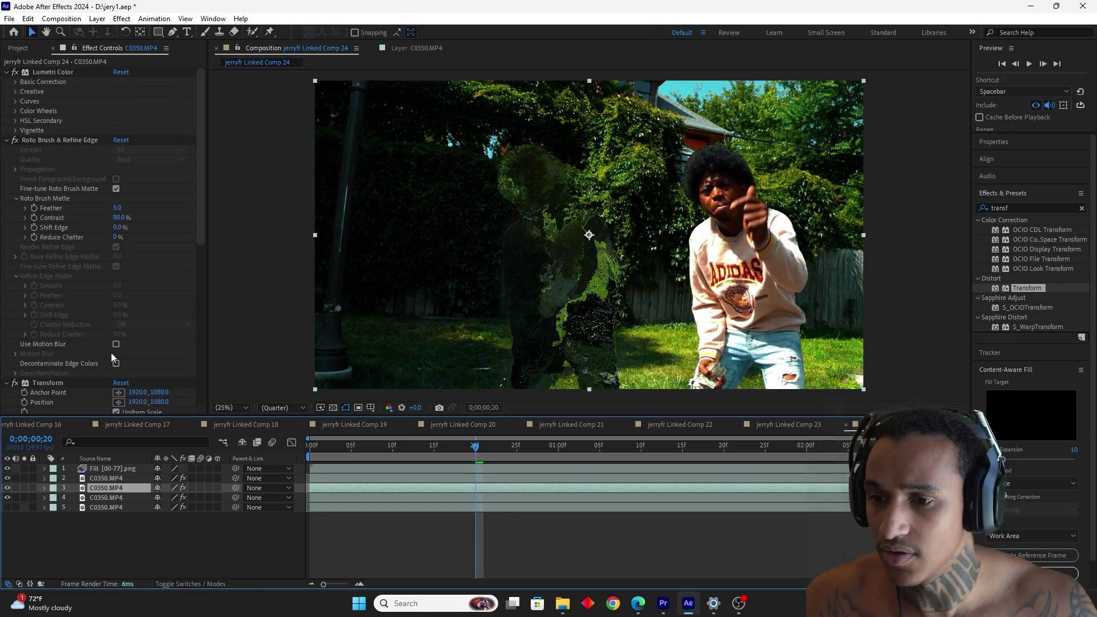
pyautogui.scroll(-10, 136, 323)
pyautogui.moveTo(138, 265); pyautogui.dragTo(34, 331)
pyautogui.moveTo(140, 266); pyautogui.dragTo(11, 273)
# Step: Reveal the Position keyframes of both duplicates and move their second keyframes to 0;00;01;05
pyautogui.press('u')
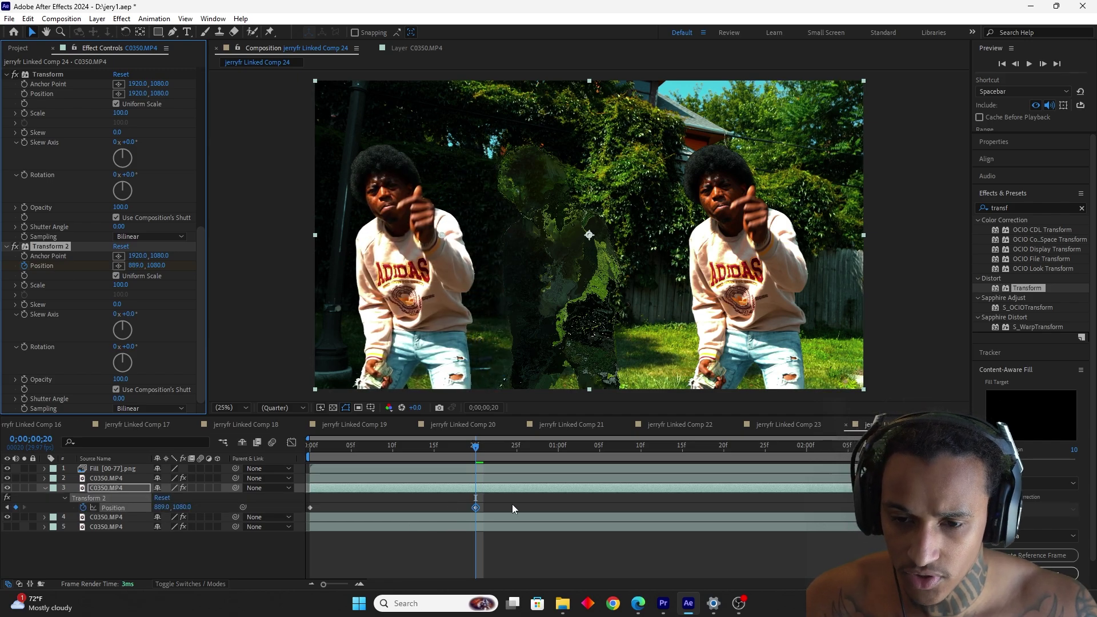
pyautogui.moveTo(474, 507); pyautogui.dragTo(599, 507)
pyautogui.click(571, 480)
pyautogui.press('u')
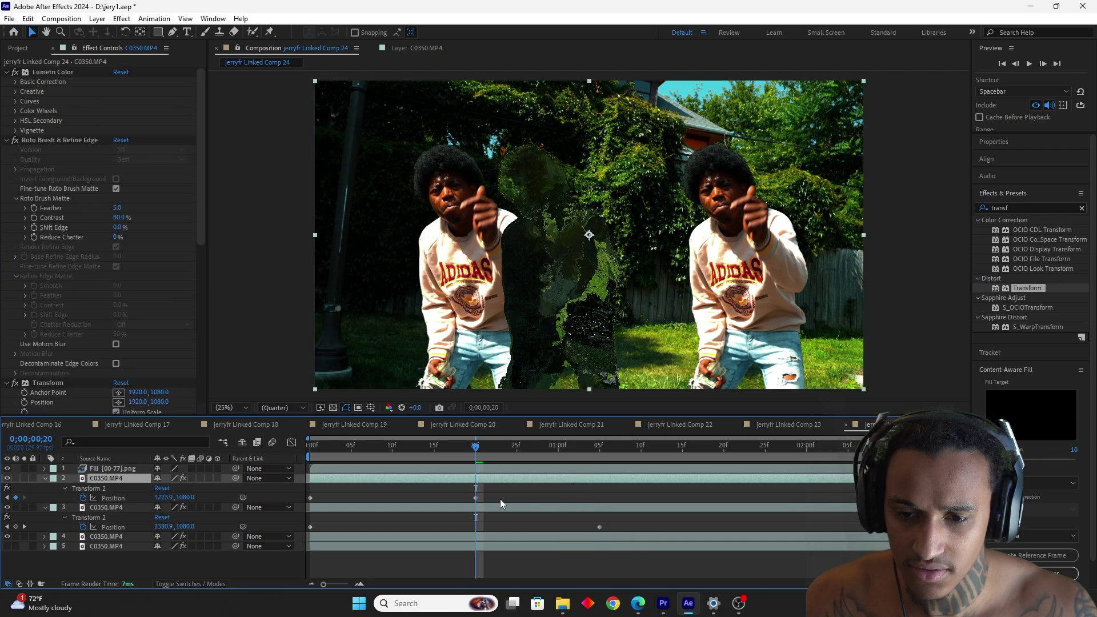
pyautogui.moveTo(476, 498); pyautogui.dragTo(599, 498)
# Step: Copy both duplicates' spread-out Position keyframes from 0;00;01;05 and paste them at 0;00;02;10
pyautogui.press('space')
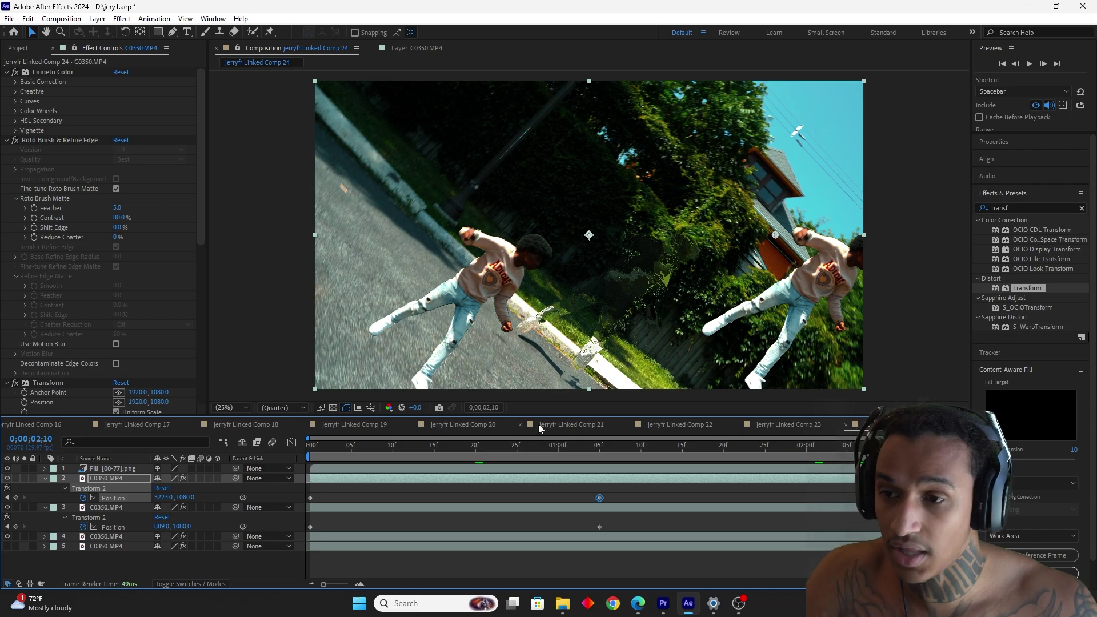
pyautogui.click(612, 492)
pyautogui.moveTo(612, 492); pyautogui.dragTo(593, 530)
pyautogui.hotkey('ctrl', 'c')
pyautogui.hotkey('ctrl', 'v')
# Step: Reset Transform 2 on both duplicates at 0;00;02;17, and apply Easy Ease to all their Position keyframes
pyautogui.press('End')
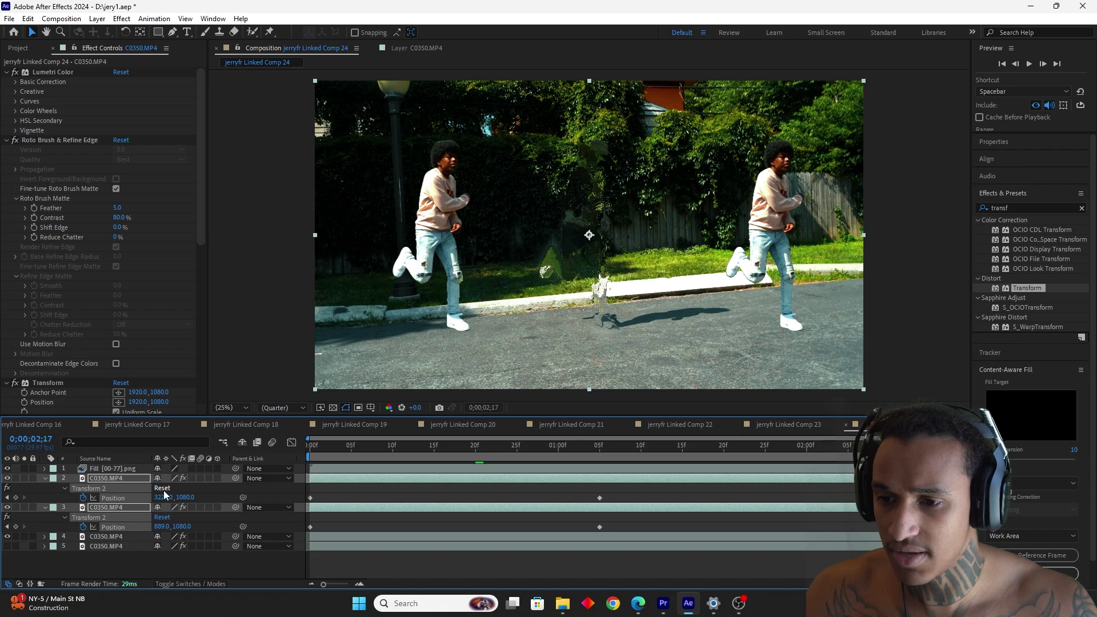
pyautogui.click(163, 487)
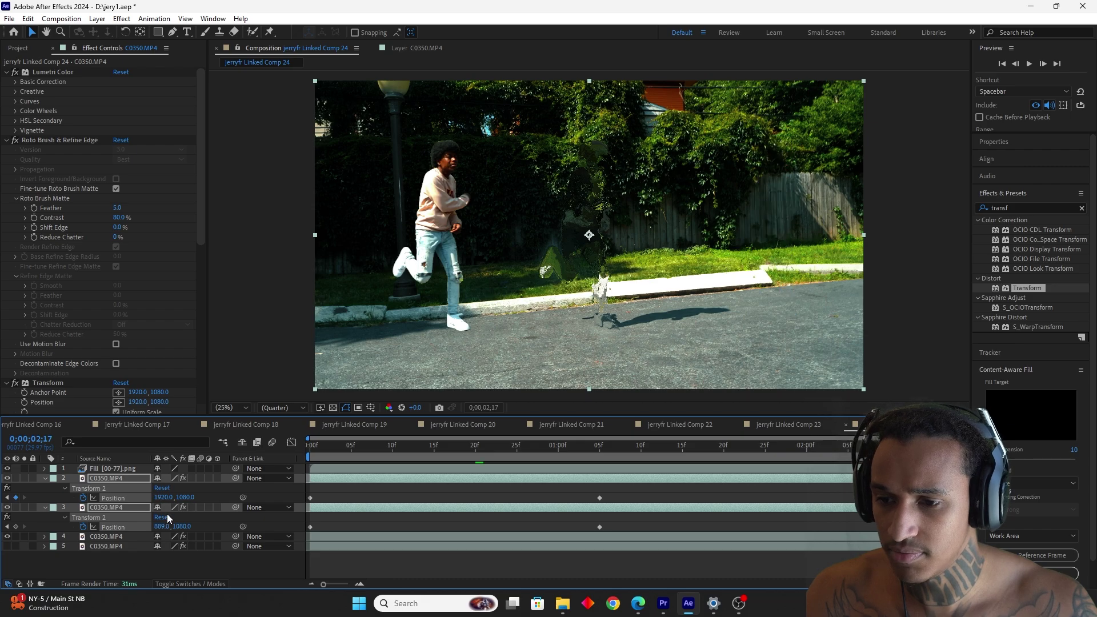
pyautogui.click(163, 516)
pyautogui.moveTo(822, 488); pyautogui.dragTo(305, 552)
pyautogui.press('F9')
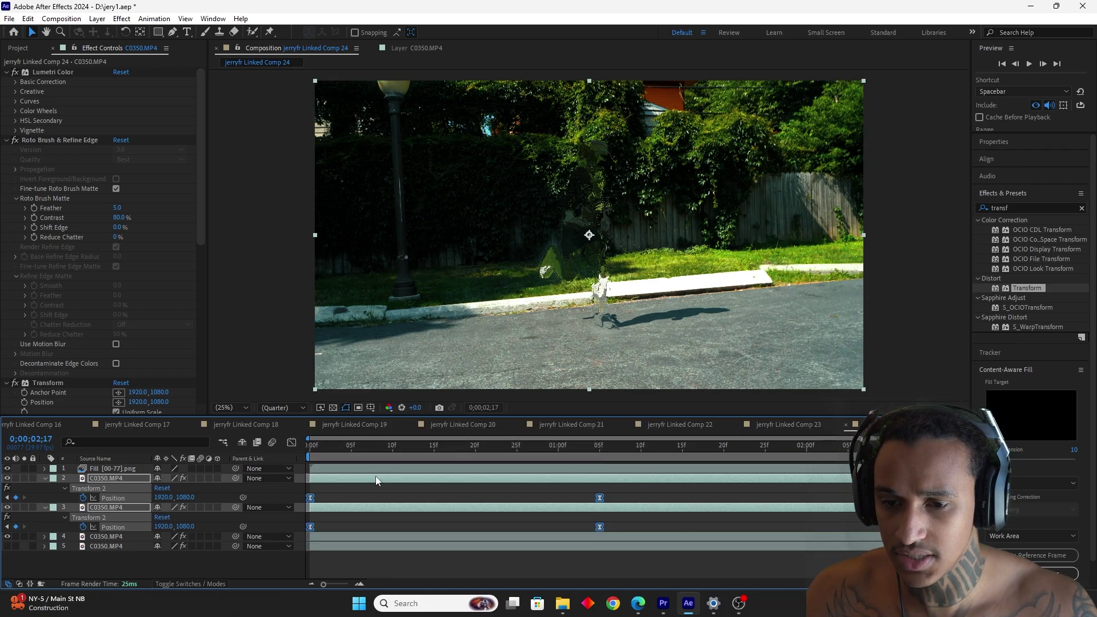
# Step: Enable motion blur on both animated duplicates and the composition, and save the project after previewing the clones
pyautogui.click(198, 479)
pyautogui.click(272, 442)
pyautogui.press('space')
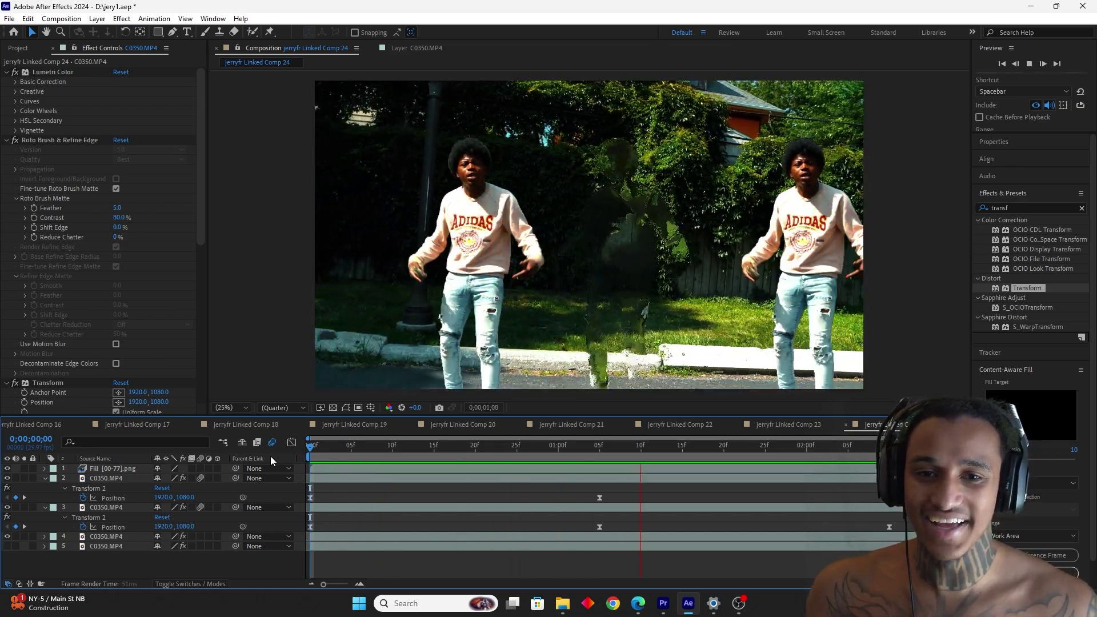
pyautogui.press('space')
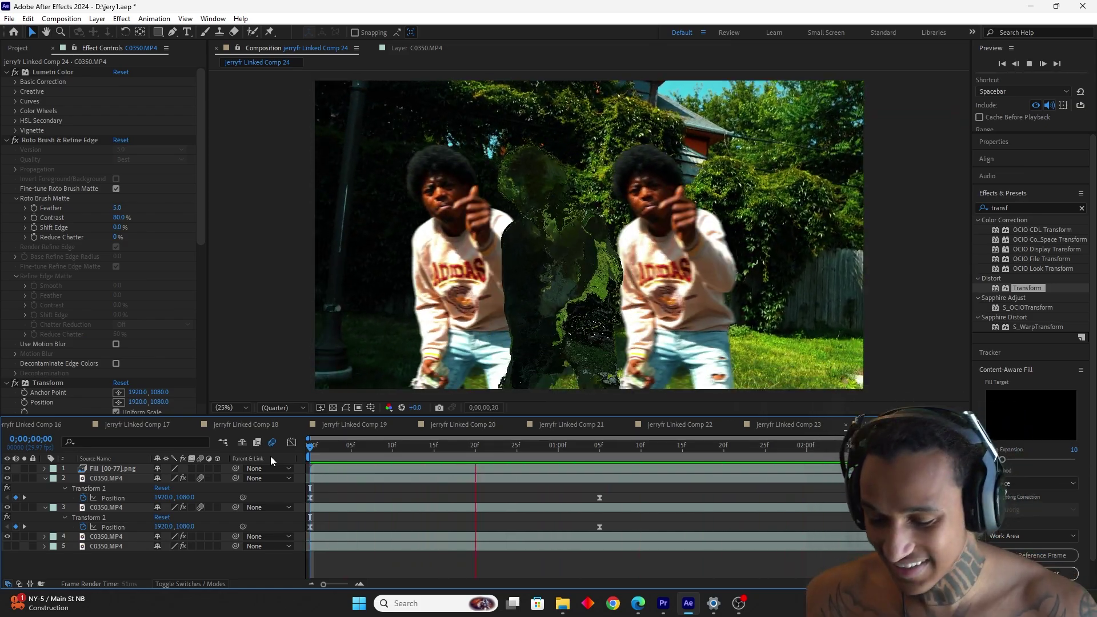
pyautogui.hotkey('ctrl', 's')
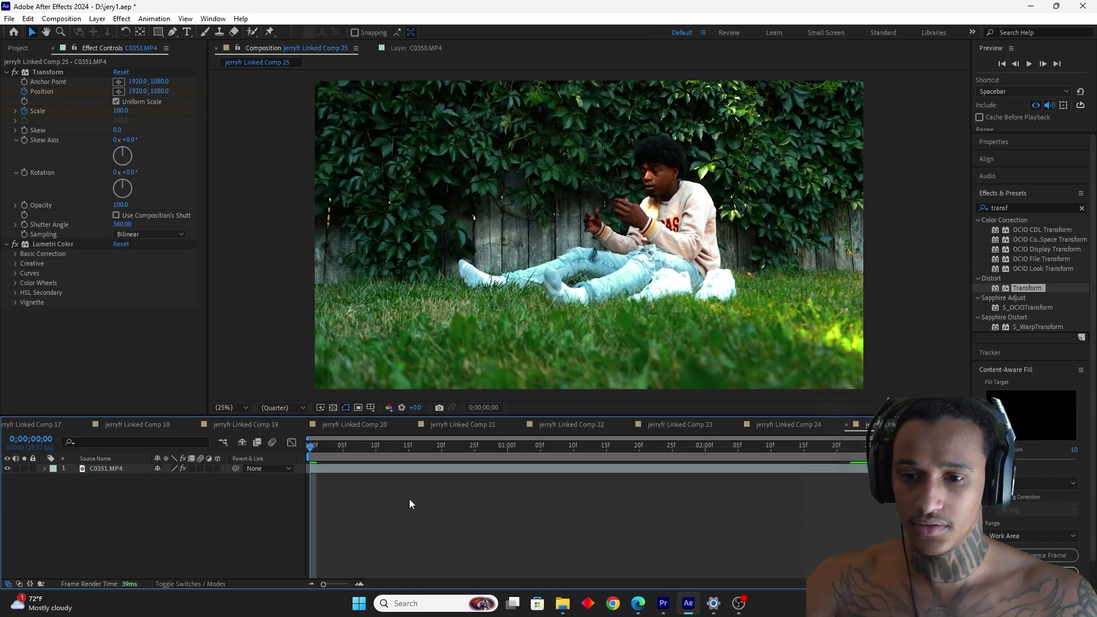
# Step: Open the C0351.MP4 layer in jerryfr Linked Comp 25 for rotoscoping and select the seated man with the Roto Brush
pyautogui.click(416, 468)
pyautogui.doubleClick(416, 467)
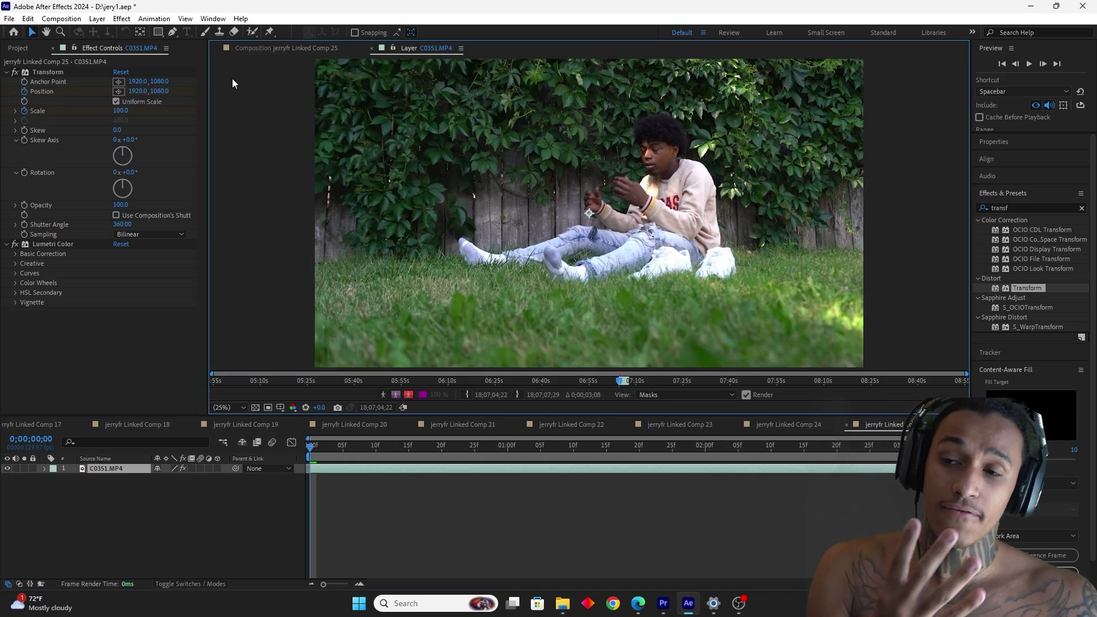
pyautogui.click(250, 32)
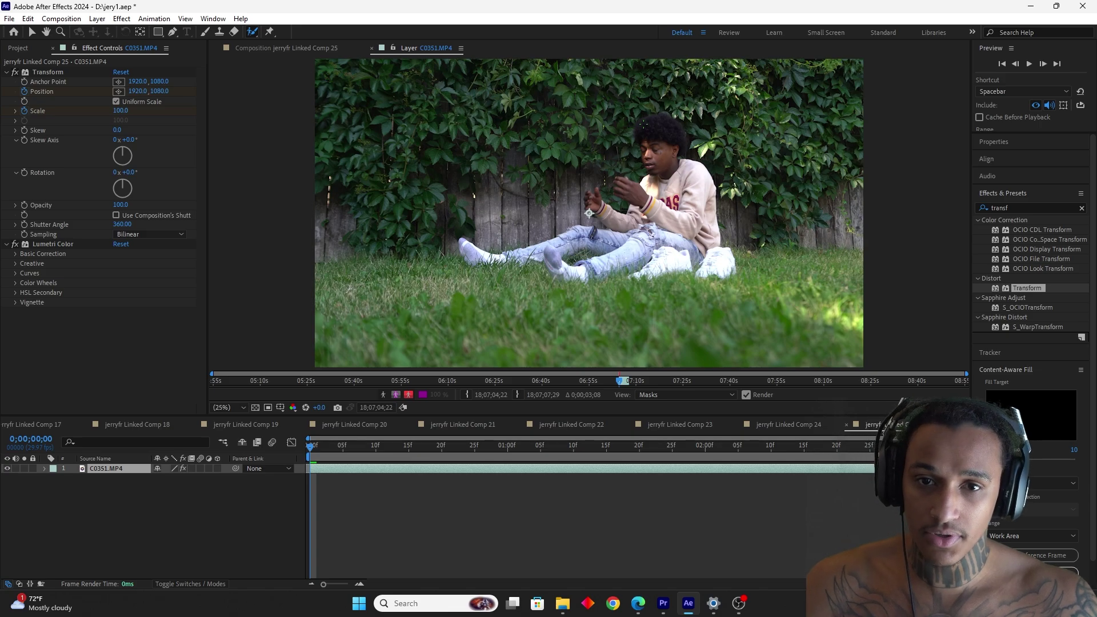
pyautogui.moveTo(651, 121); pyautogui.dragTo(655, 184)
pyautogui.moveTo(651, 246); pyautogui.dragTo(649, 250)
pyautogui.moveTo(675, 136); pyautogui.dragTo(683, 229)
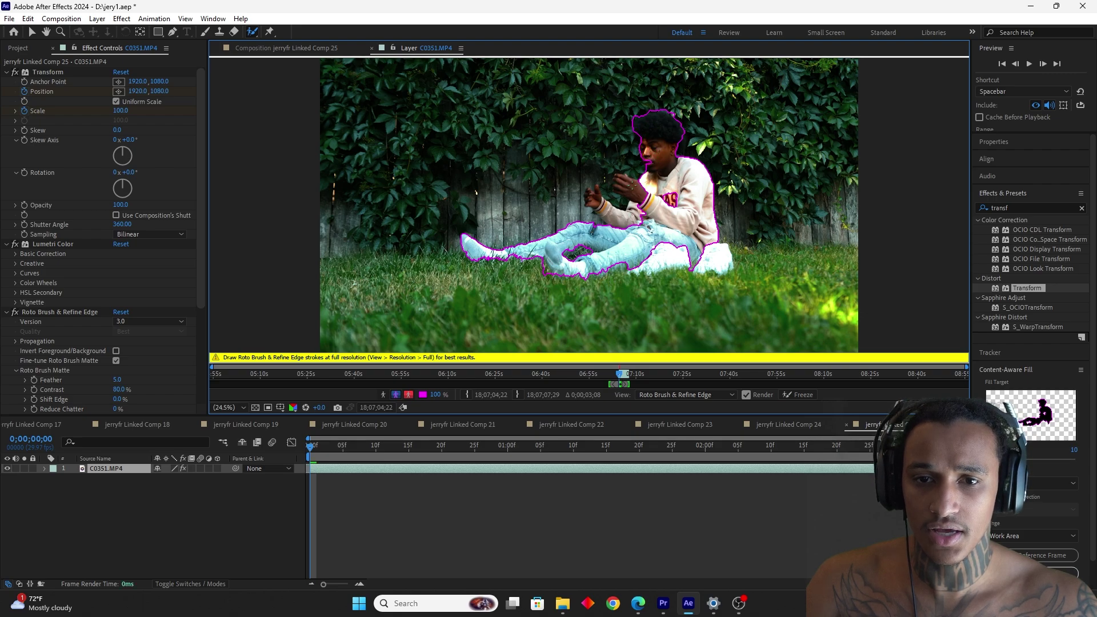
# Step: Refine the Roto Brush selection around the man's hands and legs, and propagate it through the clip
pyautogui.scroll(2, 594, 207)
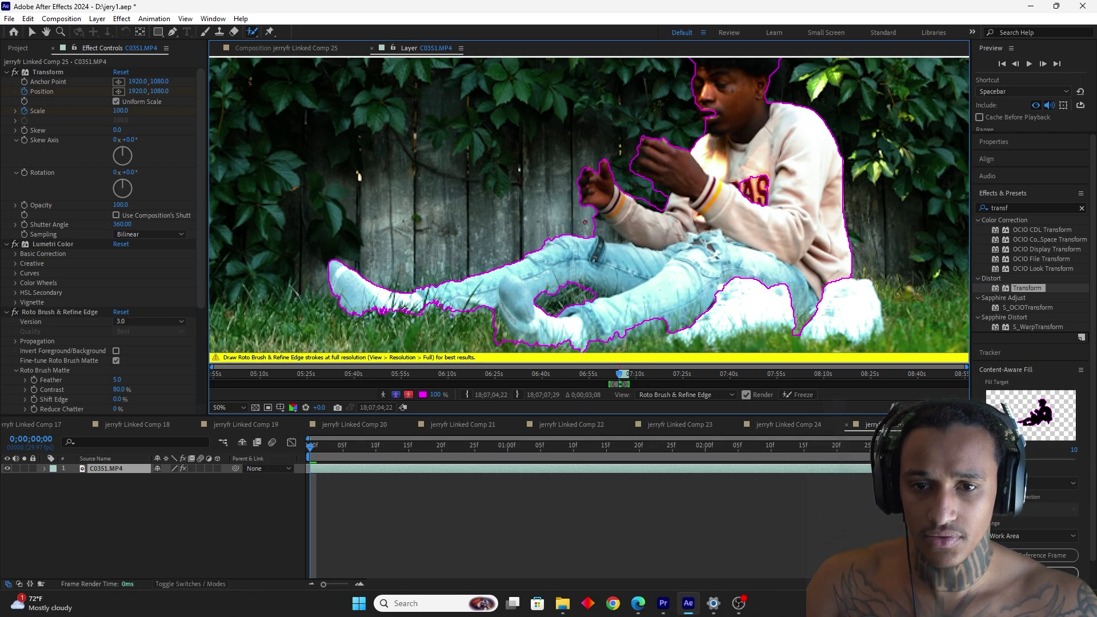
pyautogui.moveTo(501, 318); pyautogui.dragTo(504, 338)
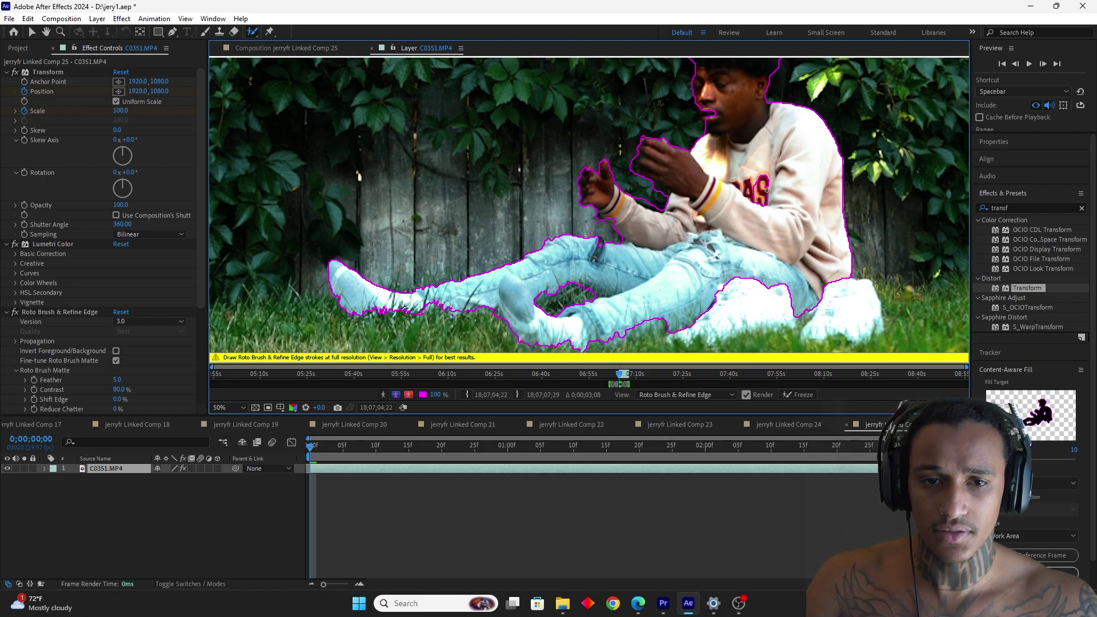
pyautogui.scroll(-2, 626, 283)
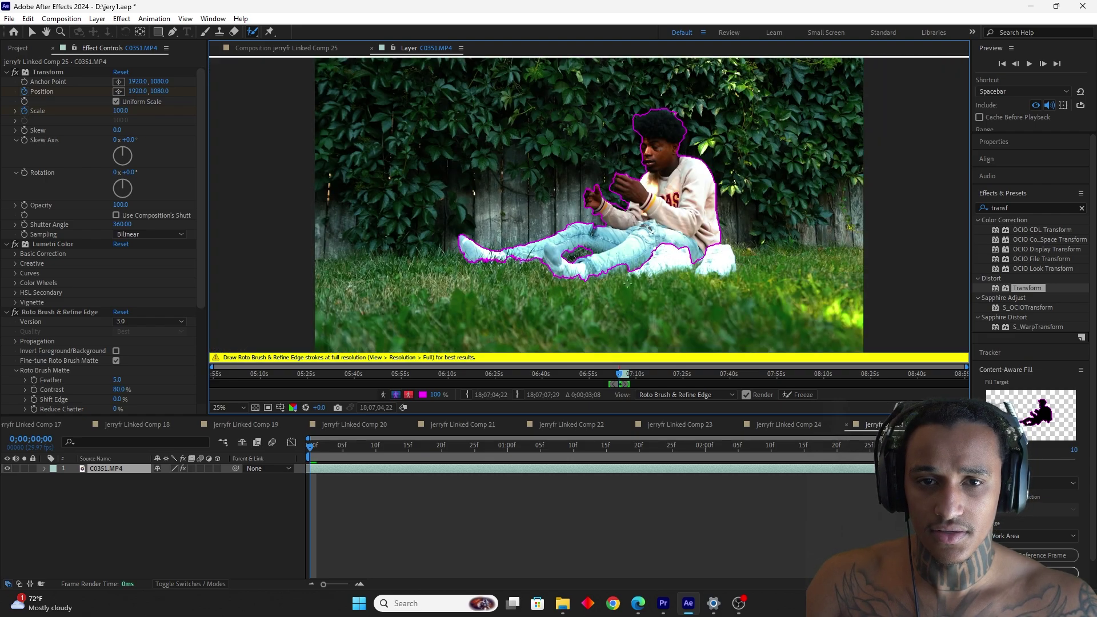
pyautogui.press('space')
pyautogui.press('space')
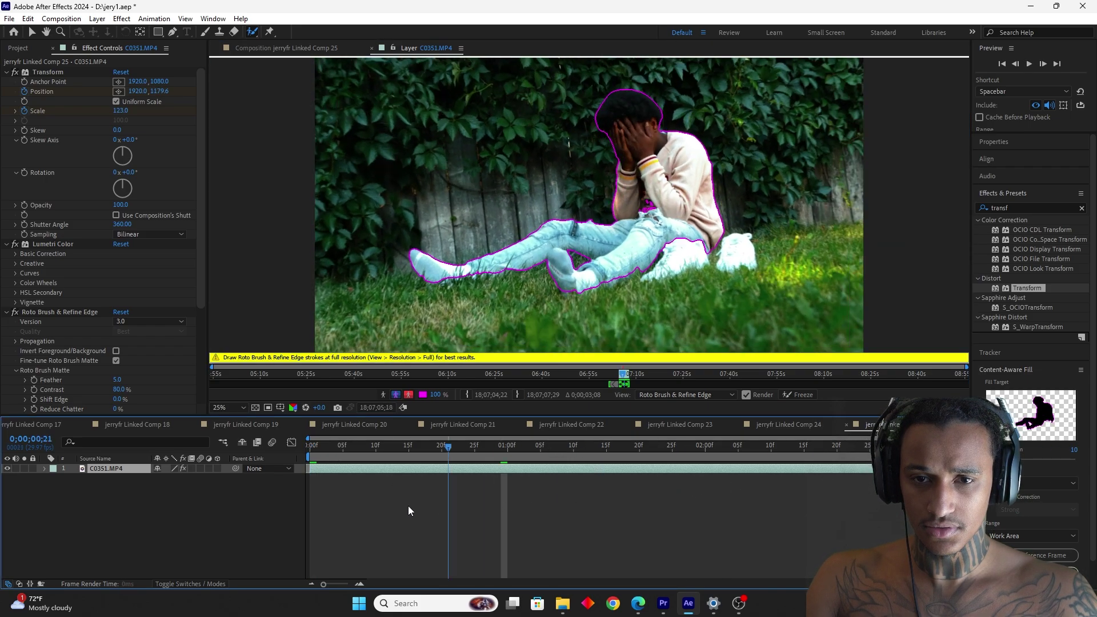
# Step: Duplicate the C0351.MP4 layer twice and remove Roto Brush & Refine Edge from the bottom copy
pyautogui.hotkey('ctrl', 'd')
pyautogui.click(350, 481)
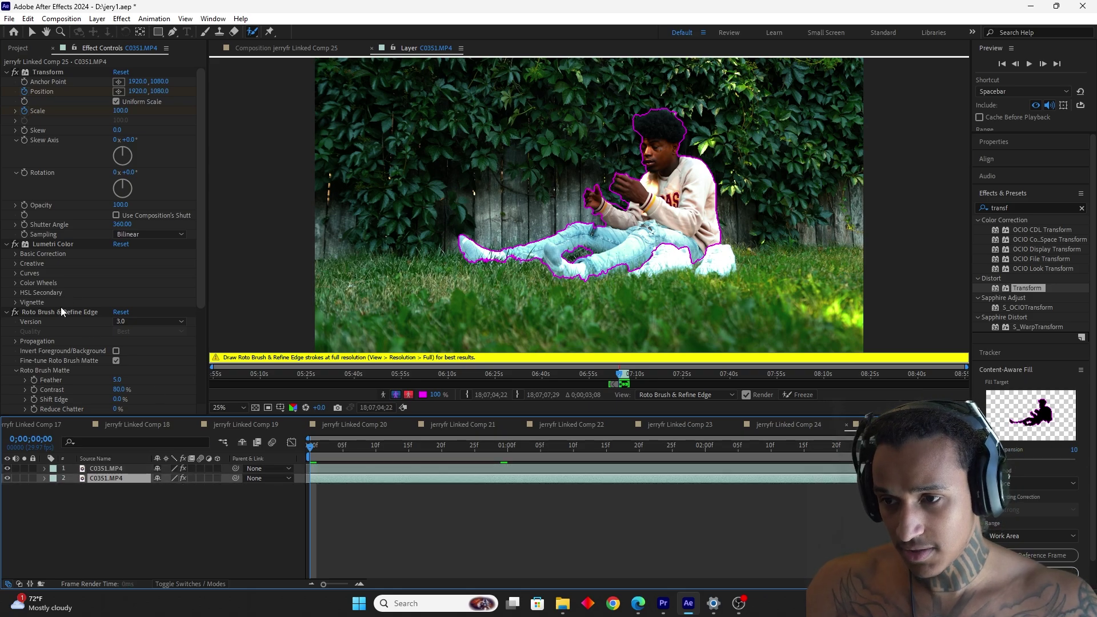
pyautogui.click(61, 311)
pyautogui.click(348, 471)
pyautogui.hotkey('ctrl', 'd')
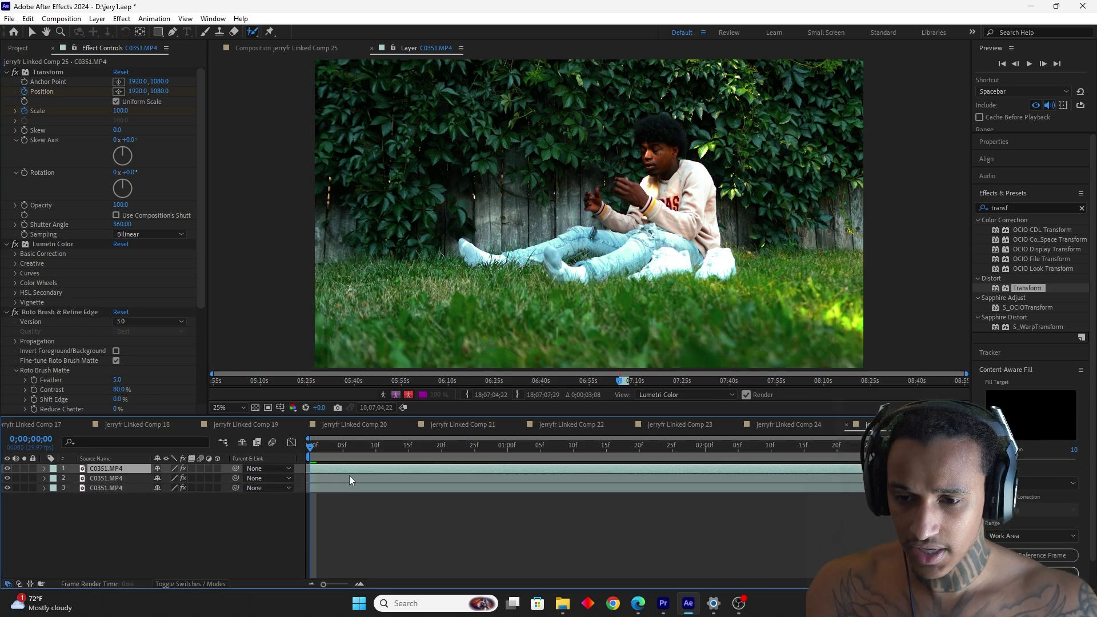
# Step: Search the effects for "displace" and apply Turbulent Displace to the middle C0351.MP4 layer
pyautogui.click(349, 475)
pyautogui.press('space')
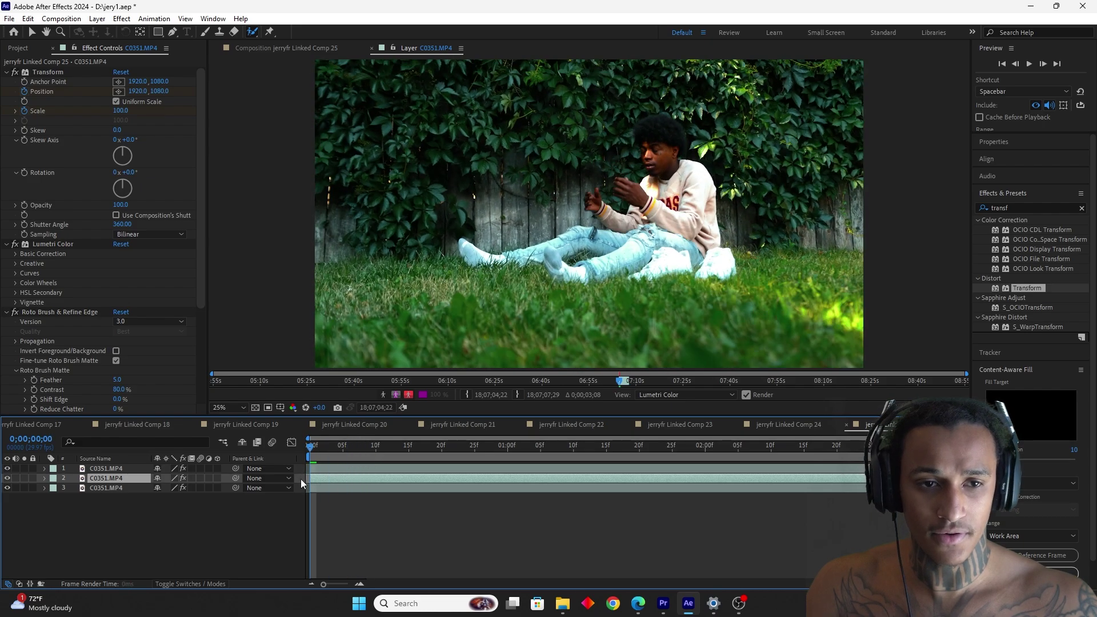
pyautogui.moveTo(1021, 209); pyautogui.dragTo(949, 209)
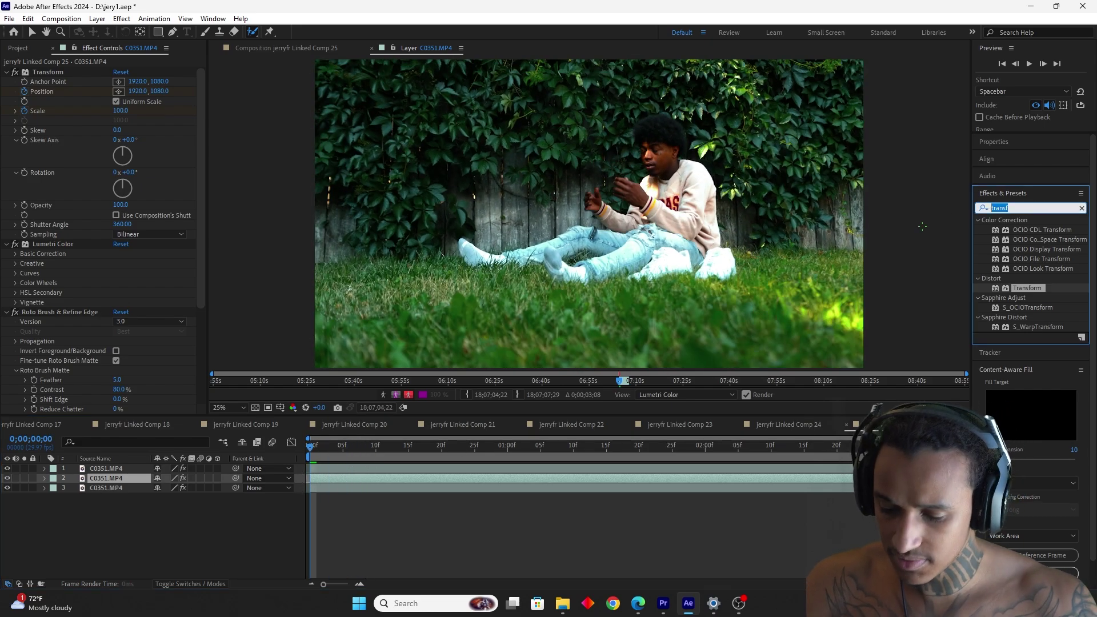
pyautogui.write('displace')
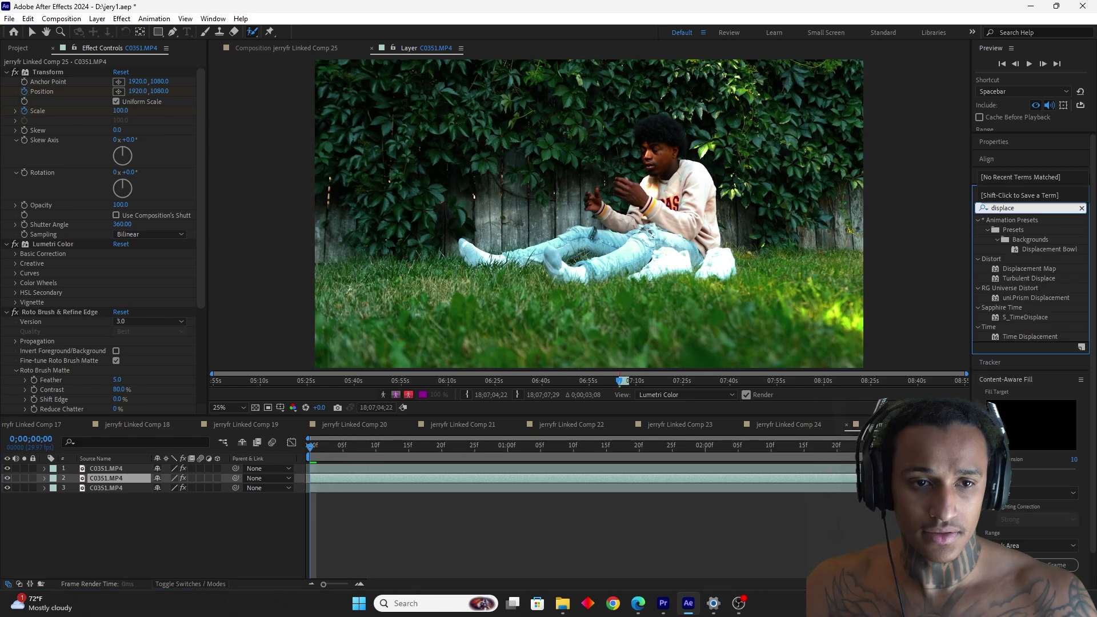
pyautogui.click(1054, 207)
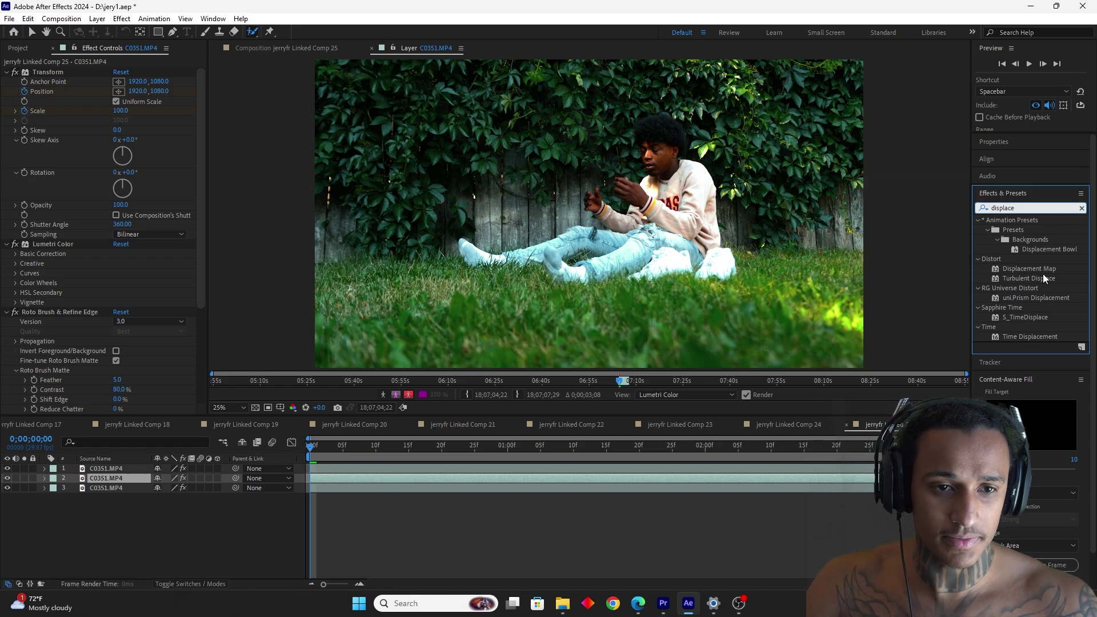
pyautogui.moveTo(1036, 279); pyautogui.dragTo(577, 478)
# Step: Try a Turbulent Displace Amount of 1003.0 and Size of 568.0 on the middle layer, and undo the changes
pyautogui.moveTo(119, 308); pyautogui.dragTo(419, 377)
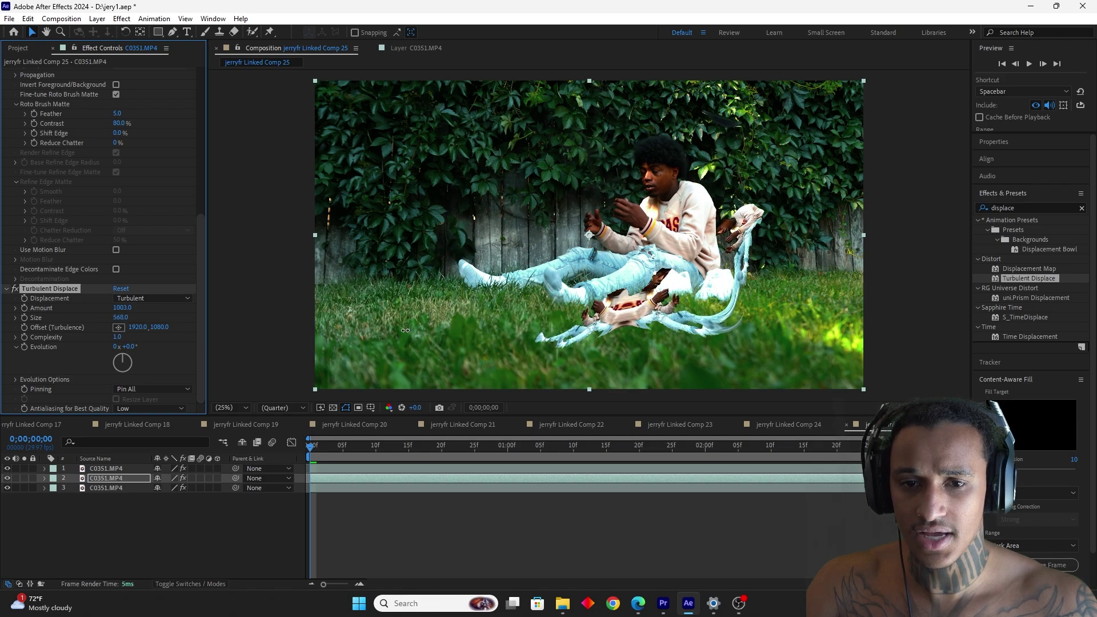
pyautogui.hotkey('ctrl', 'z')
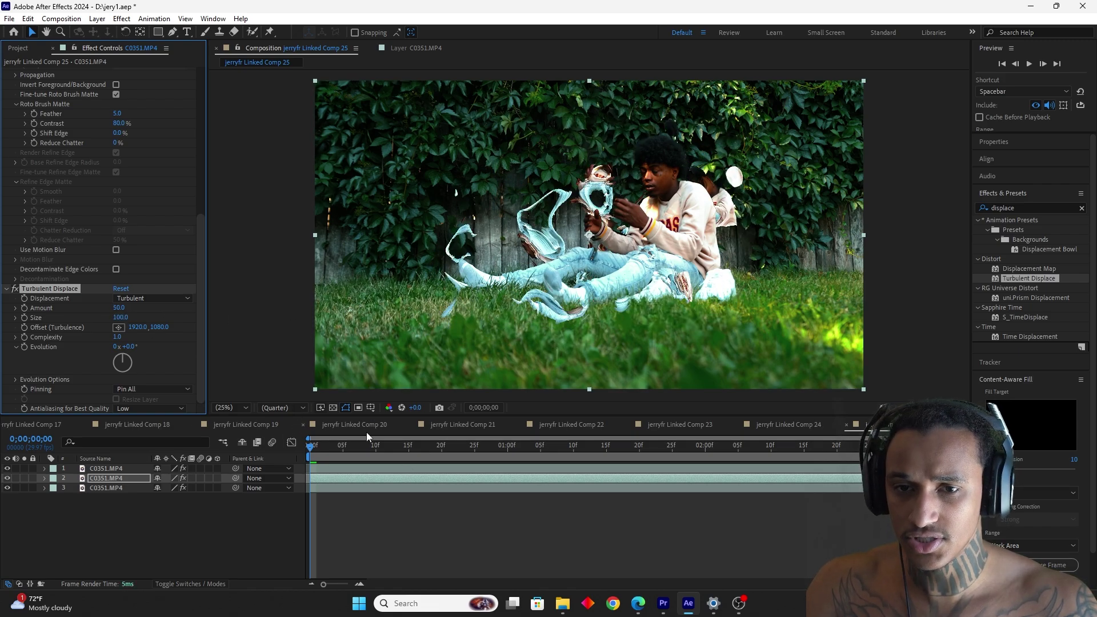
# Step: Keyframe the middle C0351.MP4 layer's Turbulent Displace Amount from 50.0 at the start to 723.0 at 0;00;03;07
pyautogui.hotkey('ctrl', 'z')
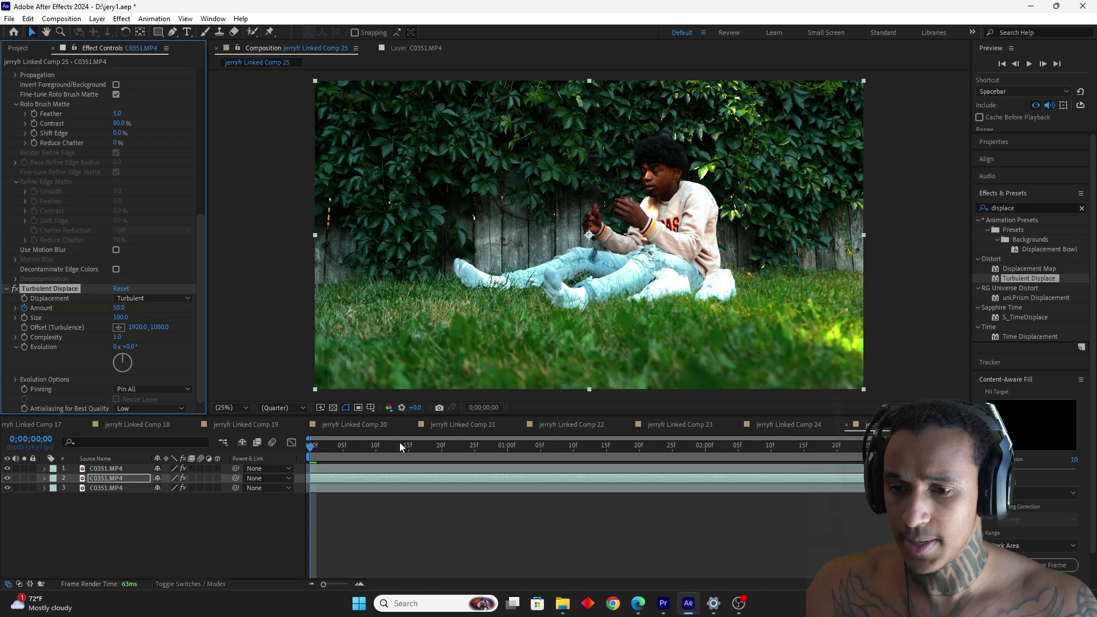
pyautogui.click(856, 446)
pyautogui.moveTo(856, 446); pyautogui.dragTo(948, 446)
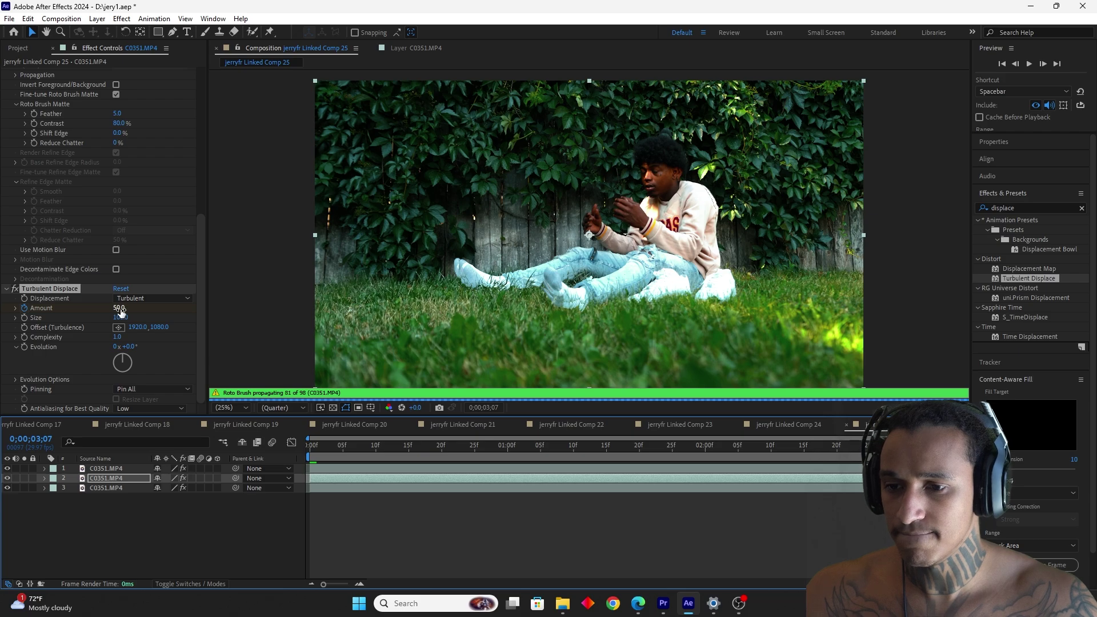
pyautogui.moveTo(120, 309); pyautogui.dragTo(510, 316)
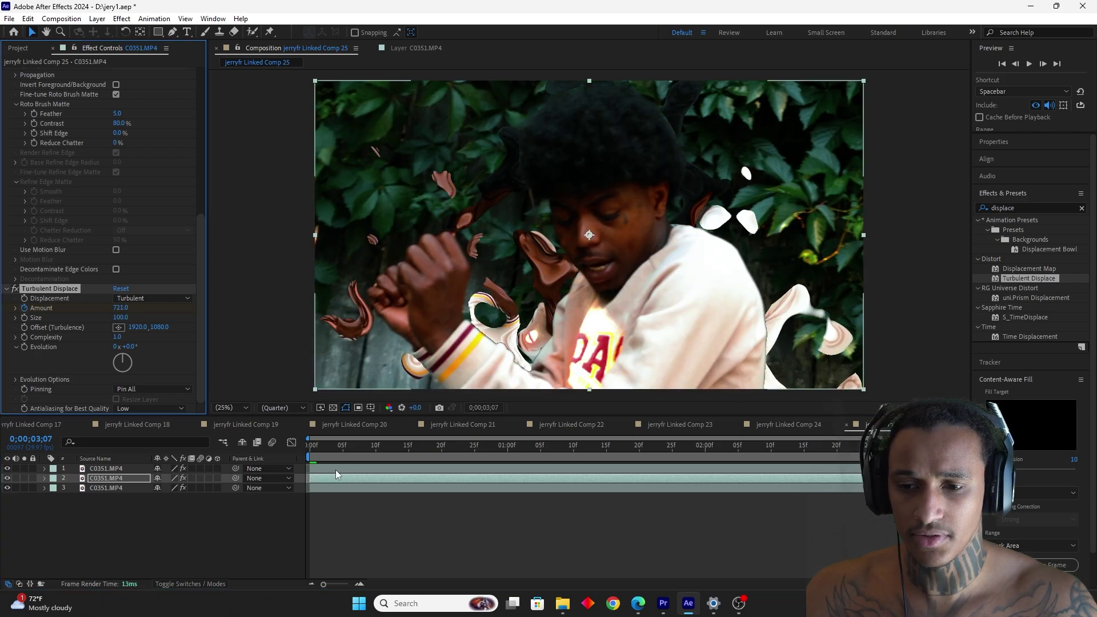
# Step: Enable motion blur on the middle C0351.MP4 layer and apply Easy Ease to its Position, Scale and Amount keyframes
pyautogui.press('Home')
pyautogui.click(201, 479)
pyautogui.press('u')
pyautogui.moveTo(851, 489); pyautogui.dragTo(289, 537)
pyautogui.press('F9')
# Step: Apply Easy Ease to the Position and Scale keyframes of the top C0351.MP4 layer
pyautogui.click(352, 467)
pyautogui.press('u')
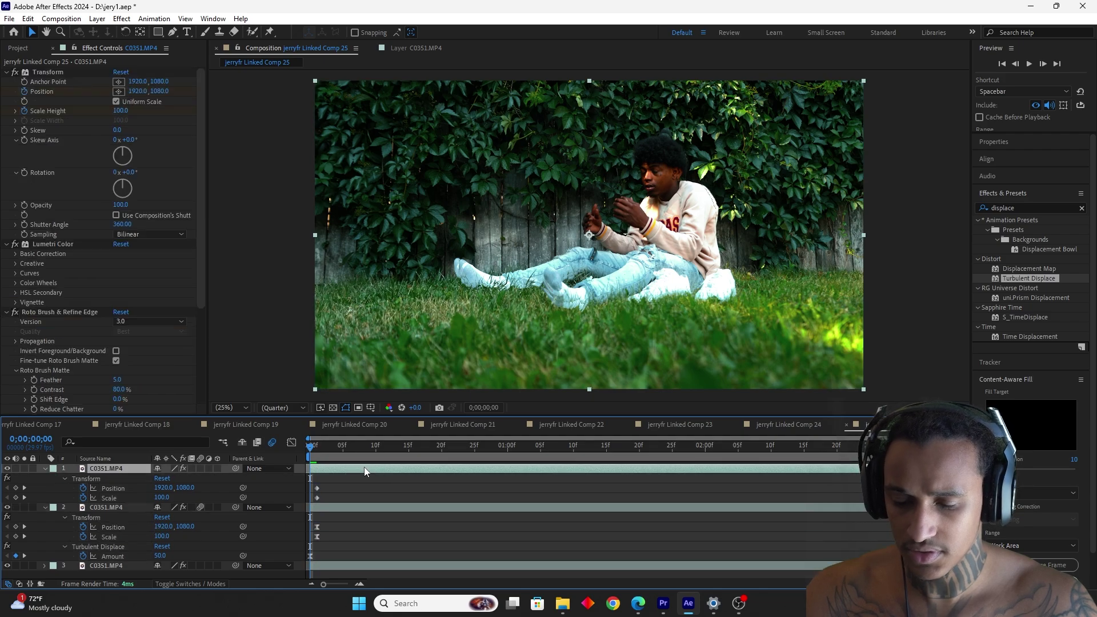
pyautogui.moveTo(857, 479); pyautogui.dragTo(312, 503)
pyautogui.rightClick(316, 498)
pyautogui.moveTo(372, 491)
pyautogui.click(492, 528)
# Step: Preview the distortion effect in the composition and save the project
pyautogui.press('space')
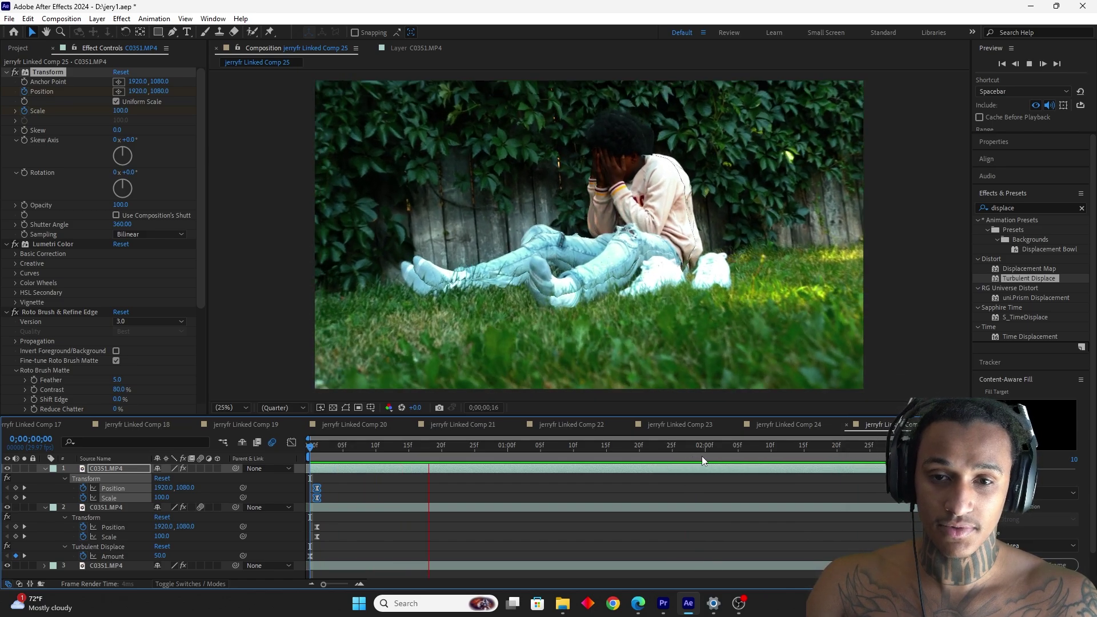
pyautogui.press('space')
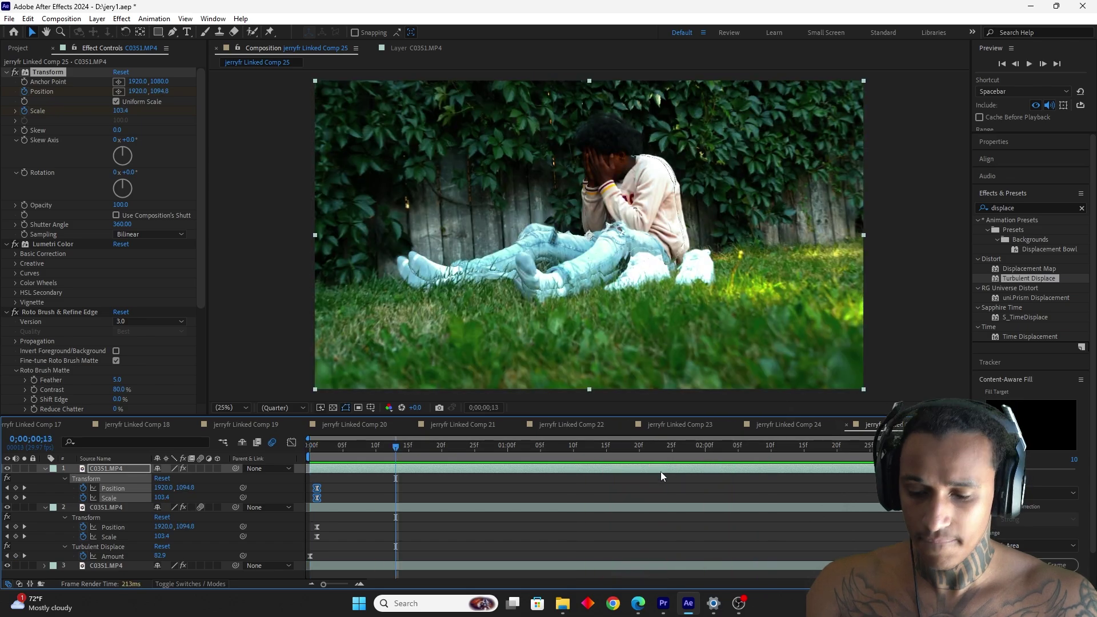
pyautogui.hotkey('ctrl', 's')
# Step: Open the C0355.MP4 layer in jerryfr Linked Comp 26 and select the standing man and his shoes with Roto Brush
pyautogui.moveTo(676, 601)
pyautogui.click(252, 33)
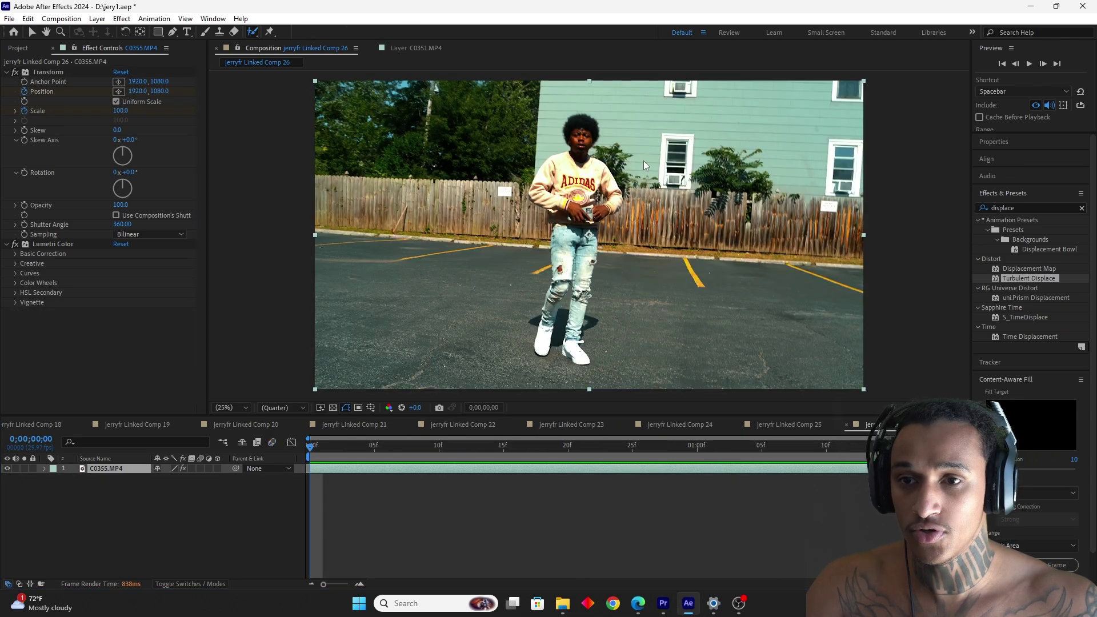
pyautogui.doubleClick(463, 470)
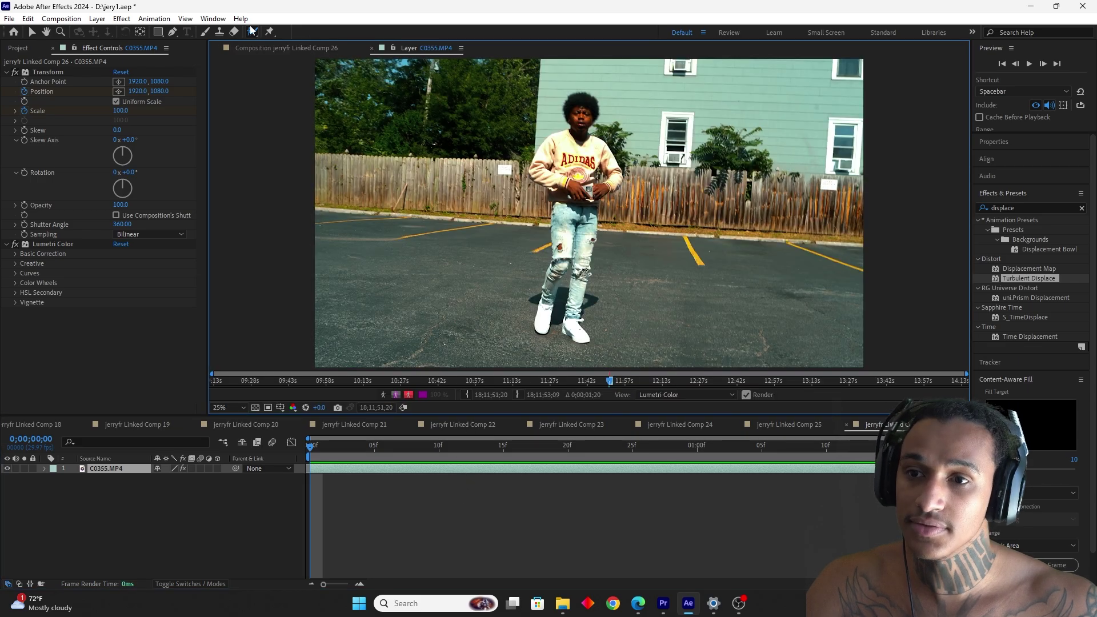
pyautogui.moveTo(582, 105); pyautogui.dragTo(556, 308)
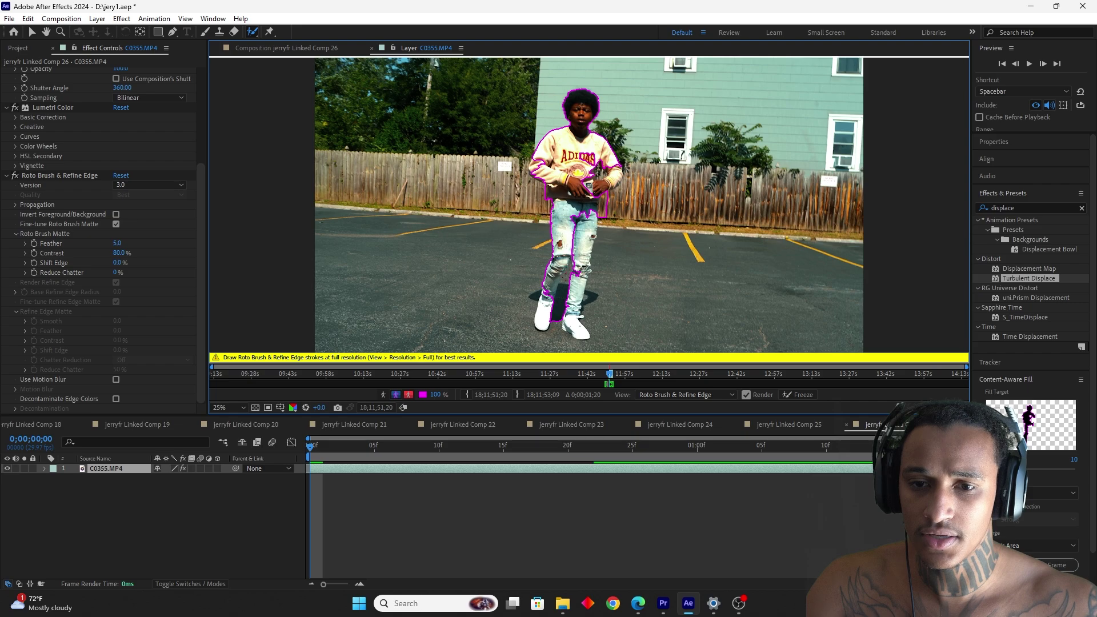
pyautogui.moveTo(545, 355); pyautogui.dragTo(545, 356)
pyautogui.moveTo(546, 308); pyautogui.dragTo(543, 328)
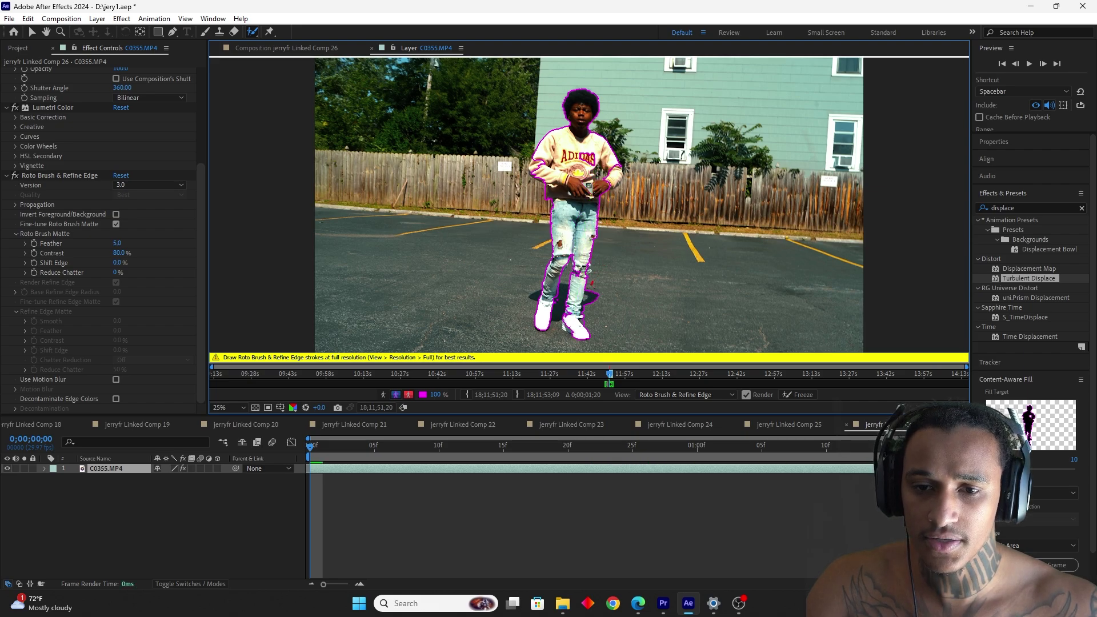
# Step: Refine the Roto Brush selection around the man's legs, shoes and sweater sleeves
pyautogui.scroll(4, 588, 311)
pyautogui.moveTo(579, 130); pyautogui.dragTo(563, 269)
pyautogui.scroll(-2, 581, 268)
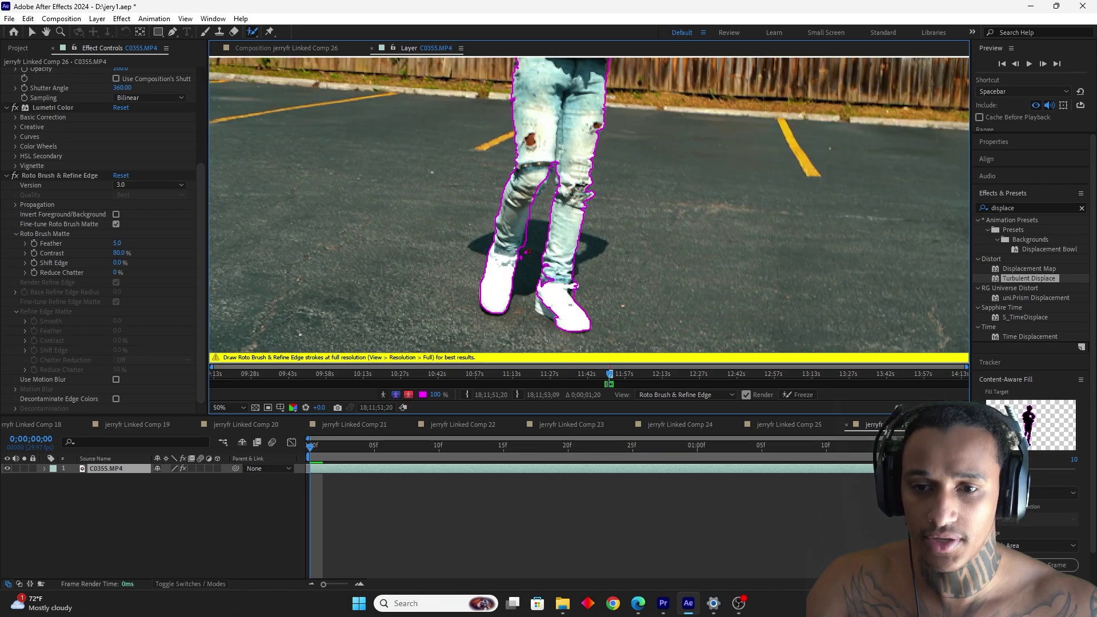
pyautogui.scroll(1, 577, 241)
pyautogui.moveTo(578, 241); pyautogui.dragTo(557, 316)
pyautogui.scroll(-1, 557, 315)
pyautogui.moveTo(591, 183); pyautogui.dragTo(587, 254)
pyautogui.moveTo(597, 158)
pyautogui.mouseDown()
pyautogui.moveTo(596, 209)
pyautogui.moveTo(591, 187)
pyautogui.moveTo(614, 198)
pyautogui.moveTo(611, 219)
pyautogui.mouseUp()
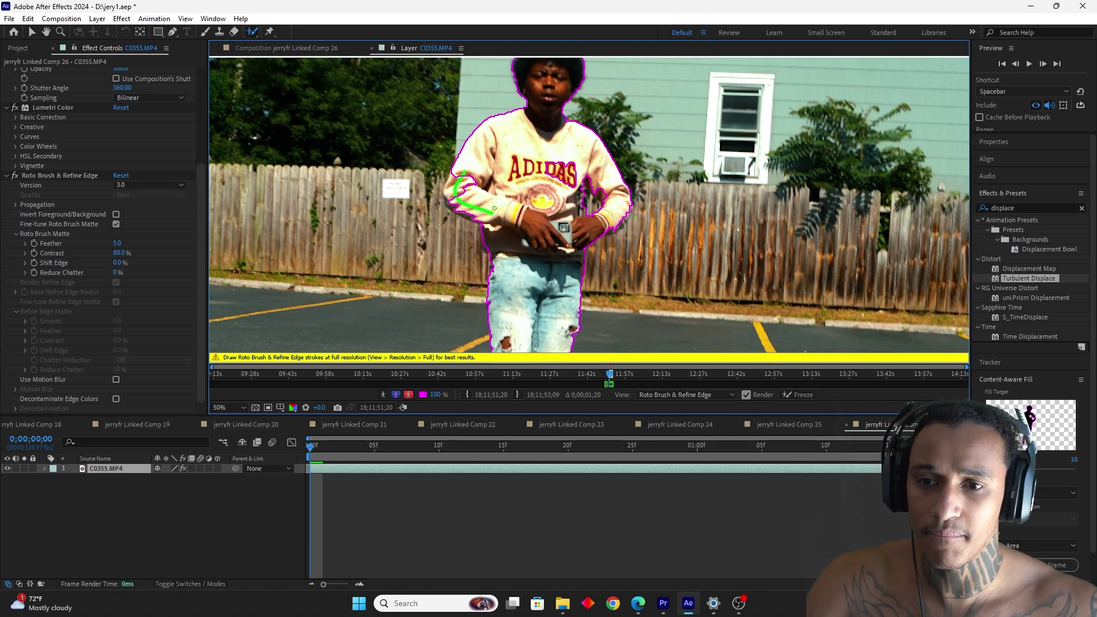
pyautogui.scroll(1, 571, 234)
pyautogui.scroll(-2, 595, 259)
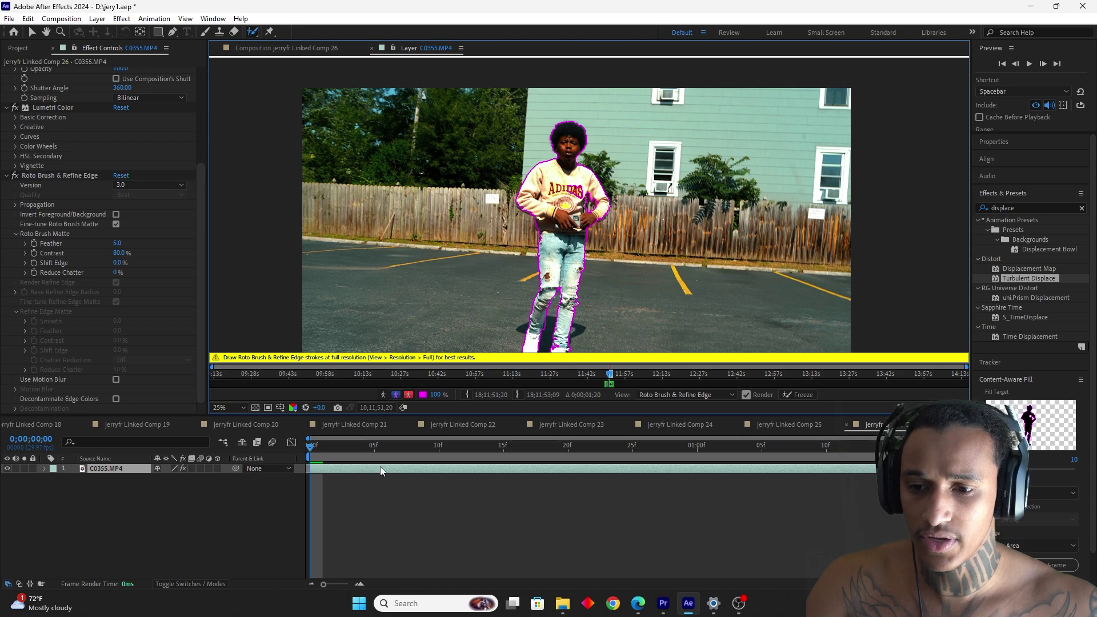
# Step: Delete the Transform effect from the C0355.MP4 layer
pyautogui.scroll(5, 64, 134)
pyautogui.click(44, 73)
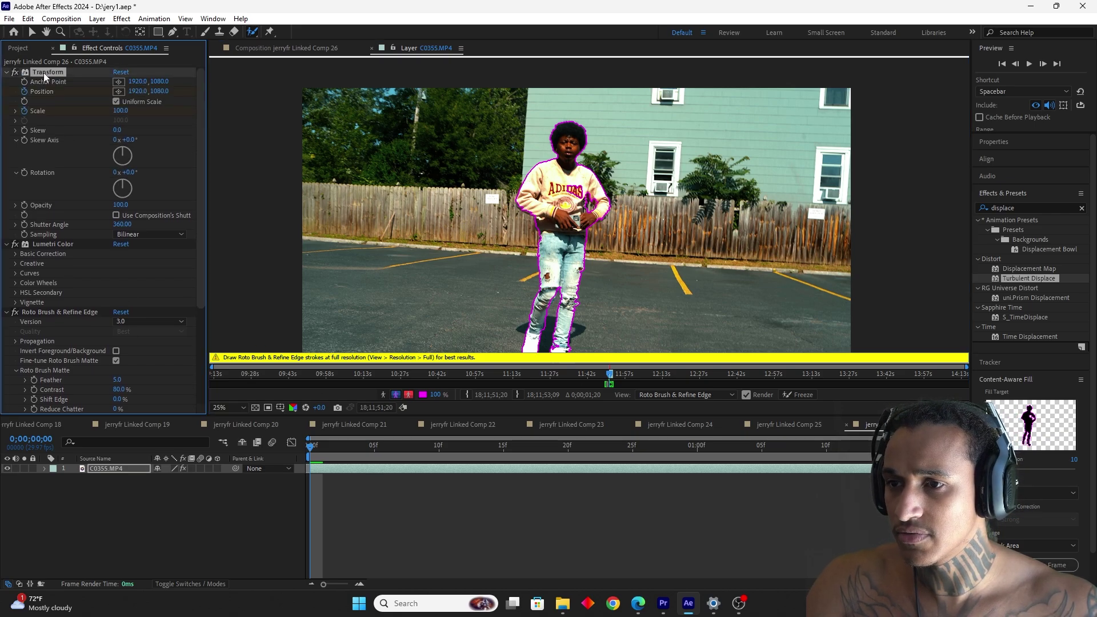
pyautogui.press('Delete')
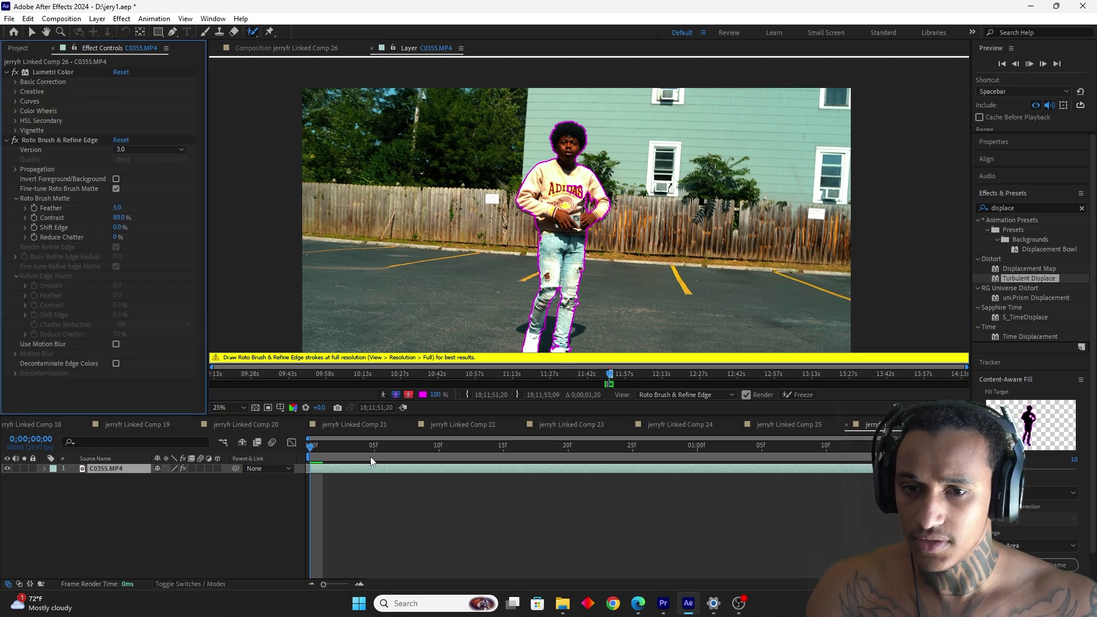
# Step: Propagate the Roto Brush selection through the C0355.MP4 clip and check the man's outline
pyautogui.press('pagedown')
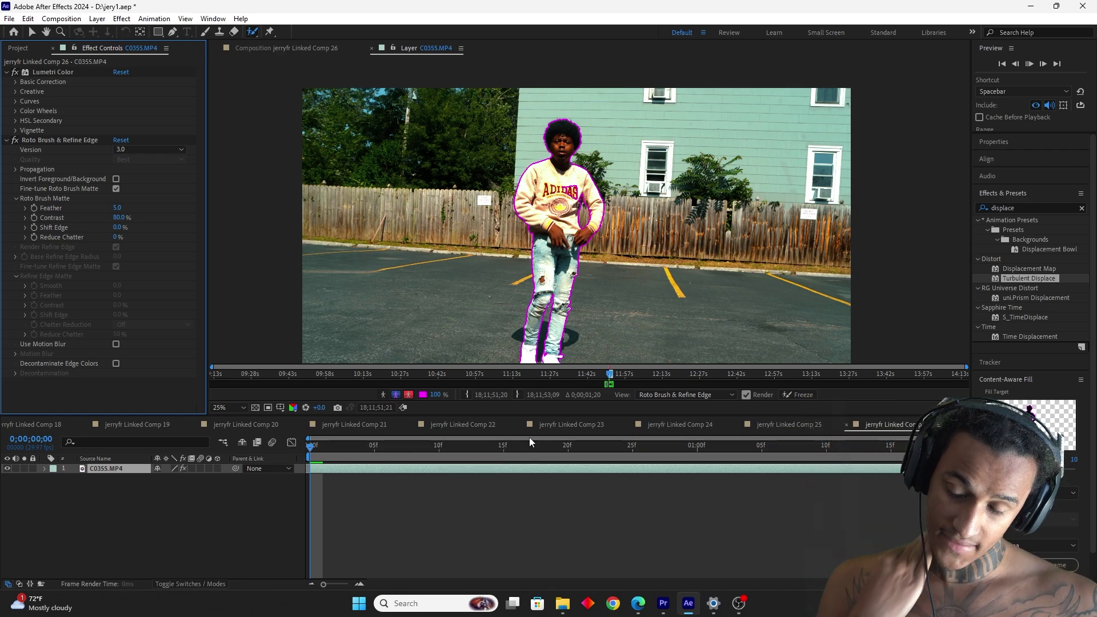
pyautogui.press('space')
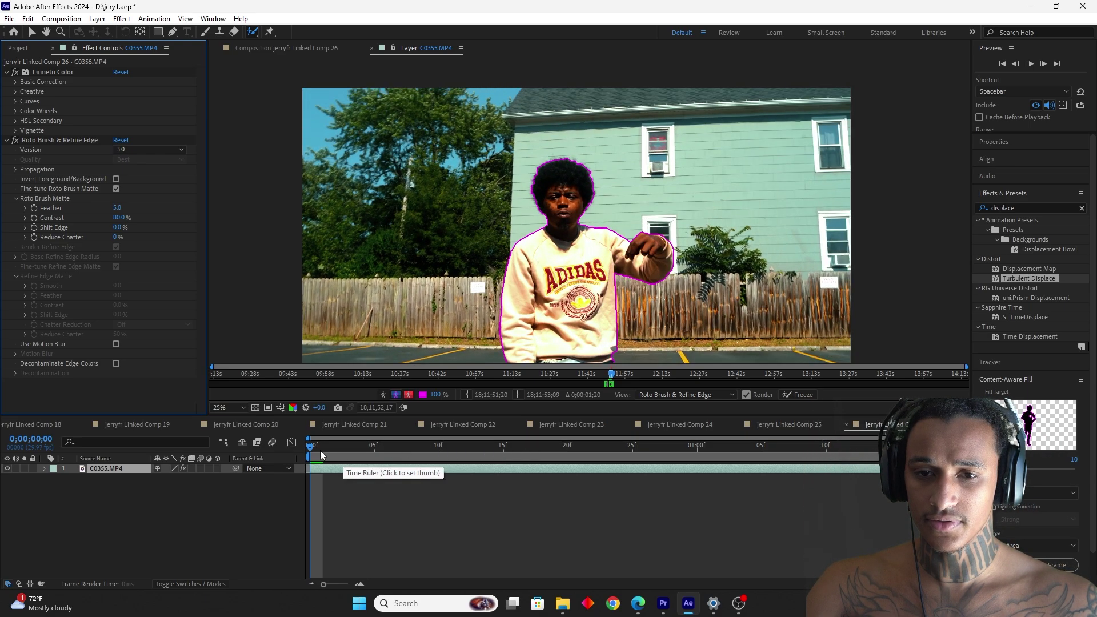
pyautogui.press('space')
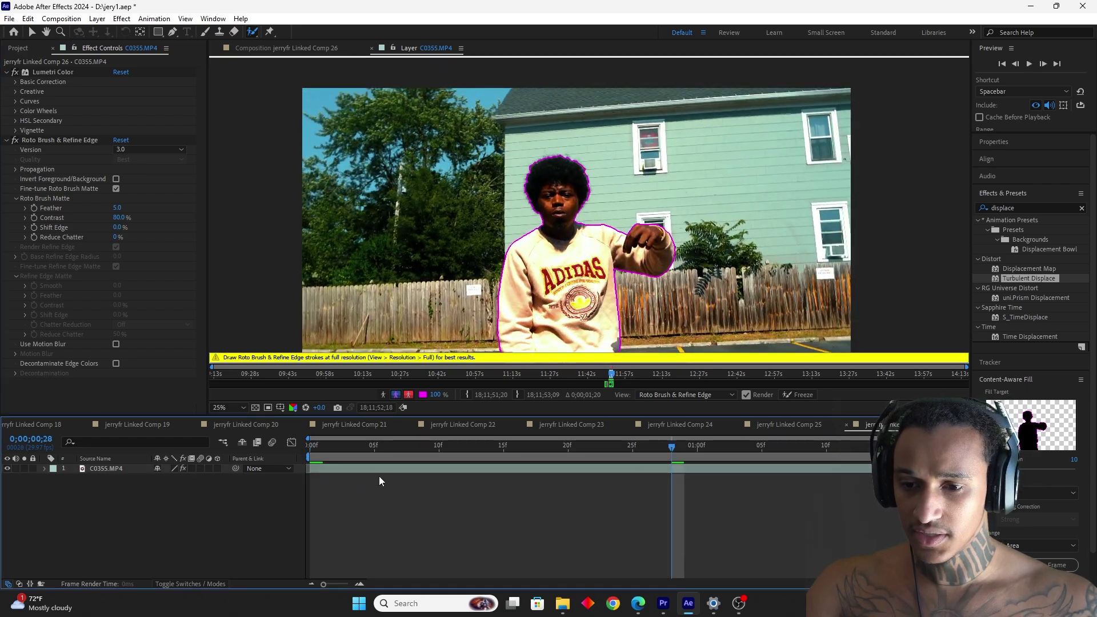
# Step: Duplicate the C0355.MP4 layer twice and remove Roto Brush & Refine Edge from the bottom copy
pyautogui.hotkey('ctrl', 'd')
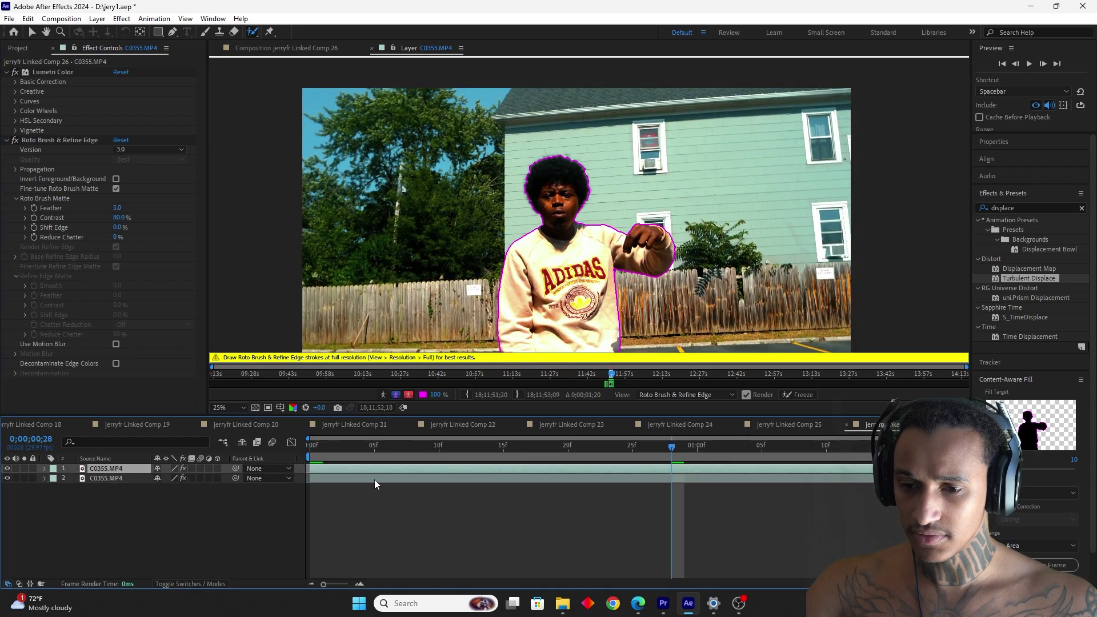
pyautogui.click(375, 479)
pyautogui.click(388, 503)
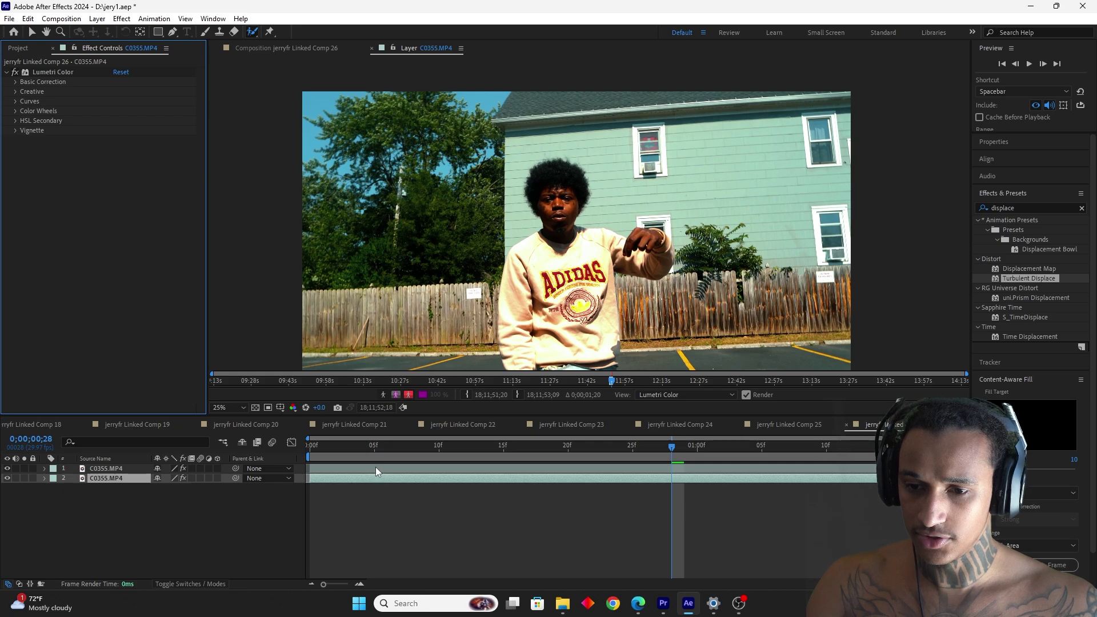
pyautogui.click(375, 467)
pyautogui.hotkey('ctrl', 'd')
# Step: Return to the first frame, search the effects for "transf" and apply Transform to the middle C0355.MP4 layer
pyautogui.moveTo(345, 446); pyautogui.dragTo(304, 460)
pyautogui.click(375, 480)
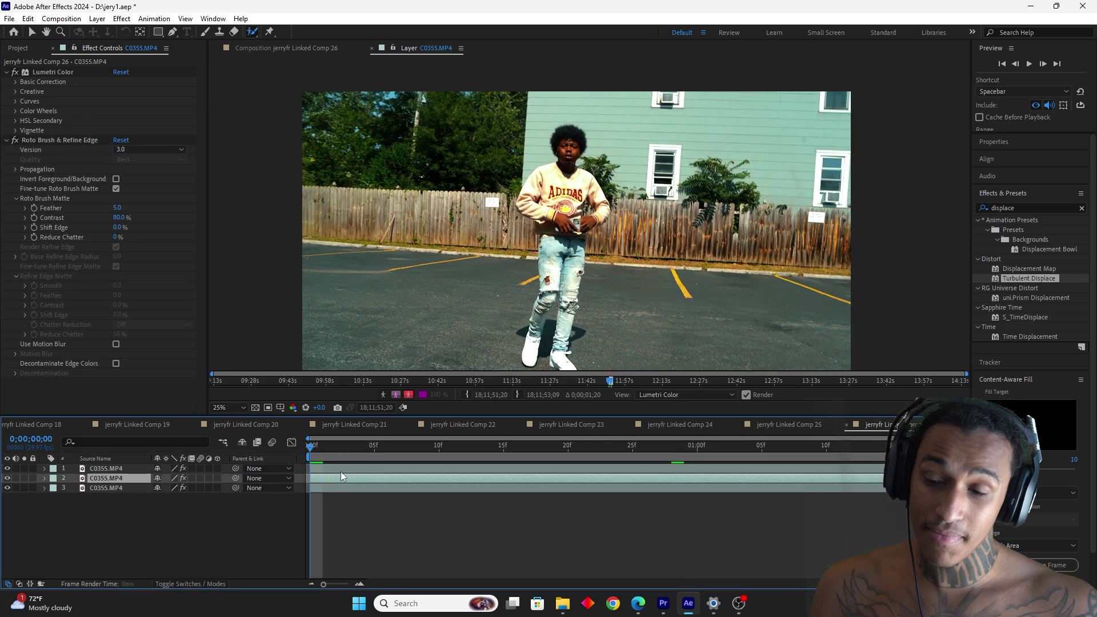
pyautogui.click(985, 211)
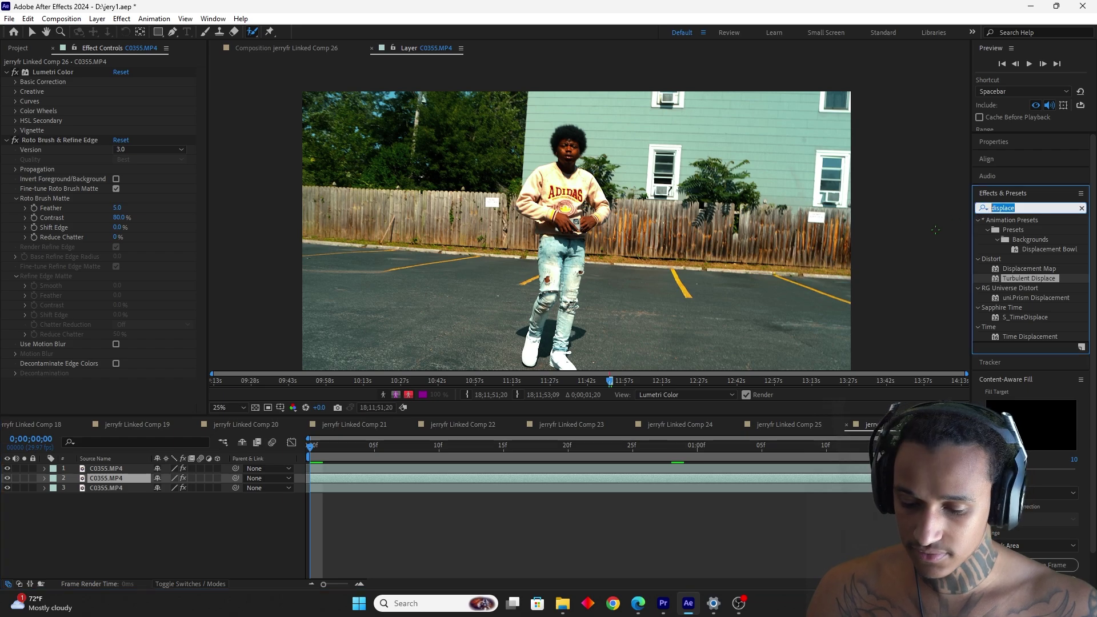
pyautogui.write('transf')
pyautogui.moveTo(1027, 289); pyautogui.dragTo(533, 477)
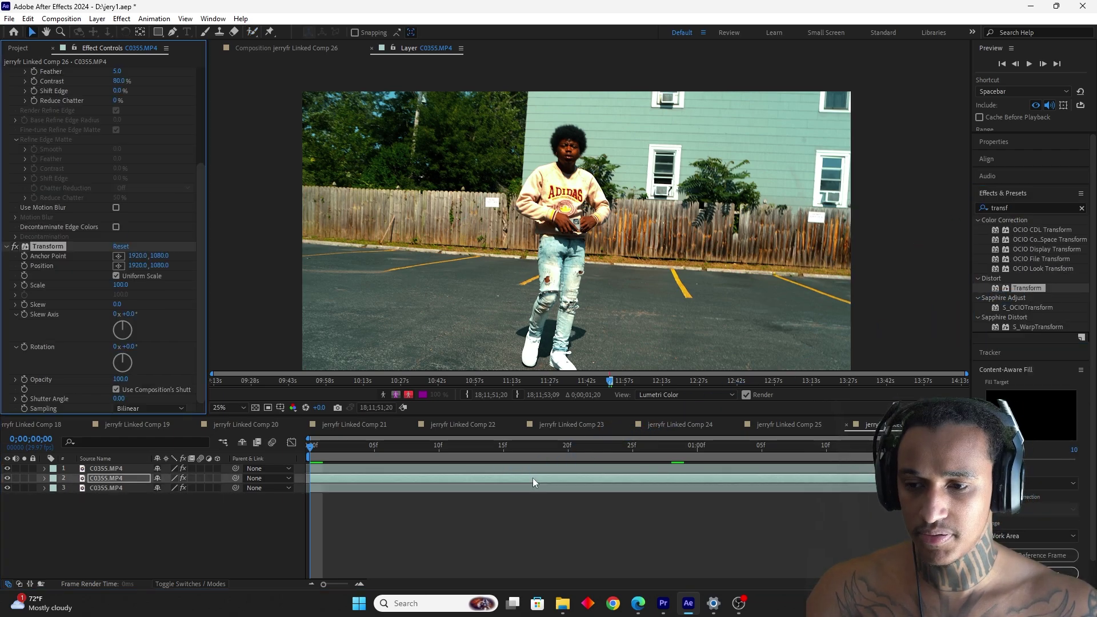
# Step: Keyframe the middle layer's Transform Position at 1920.0, 1080.0 at the start, 3062.0, 1080.0 at frame 10, and 2510.0, 1080.0 at frame 20
pyautogui.click(282, 48)
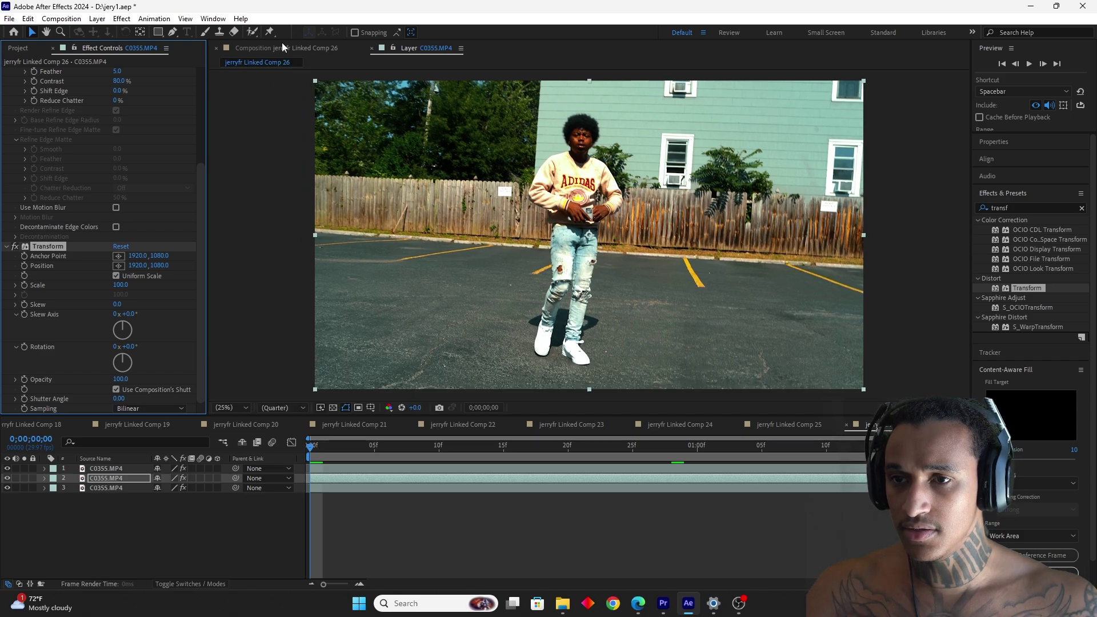
pyautogui.click(25, 265)
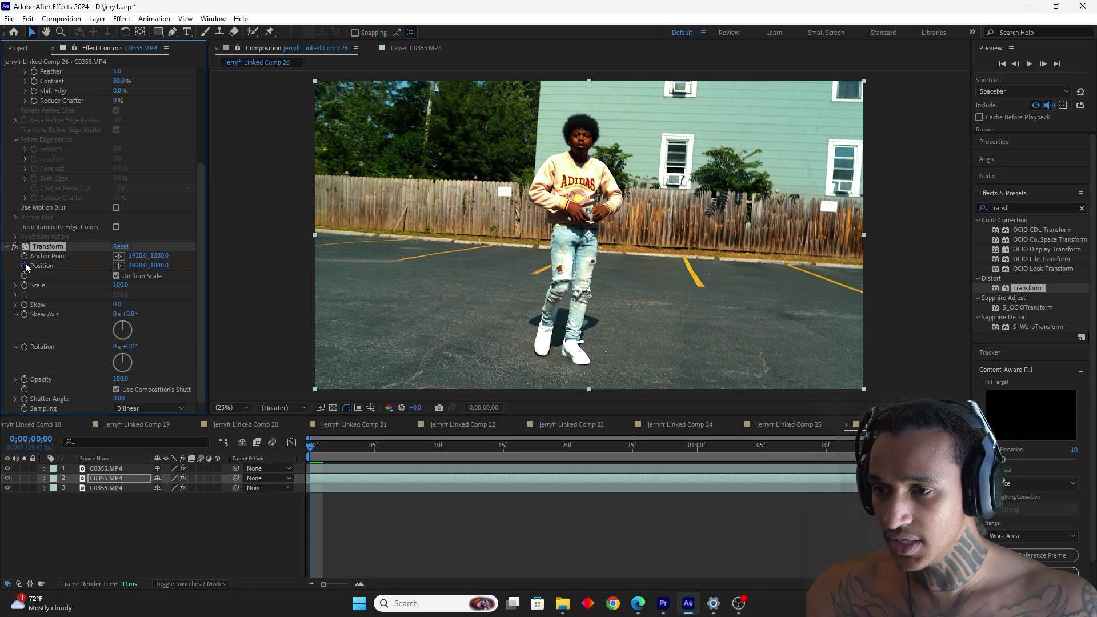
pyautogui.click(438, 444)
pyautogui.moveTo(138, 265); pyautogui.dragTo(830, 299)
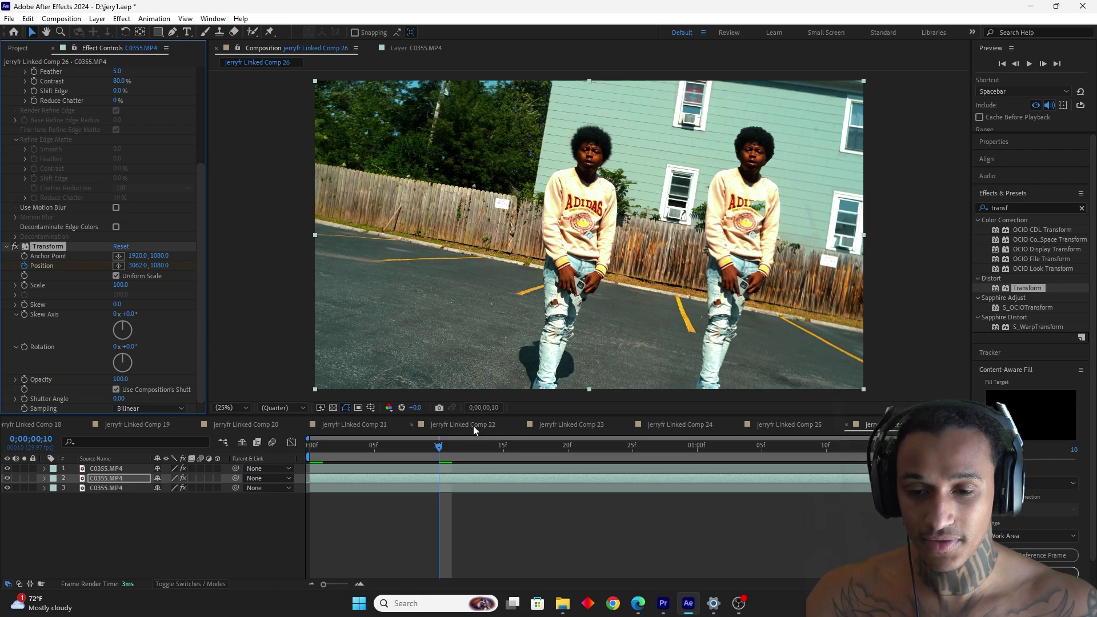
pyautogui.click(567, 446)
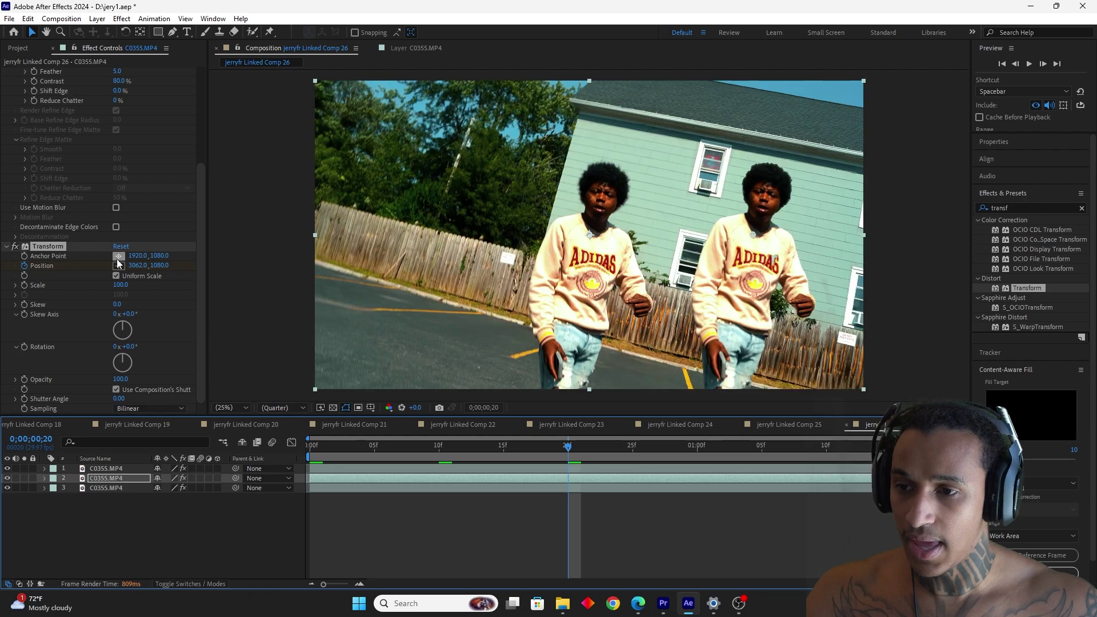
pyautogui.moveTo(136, 269); pyautogui.dragTo(112, 274)
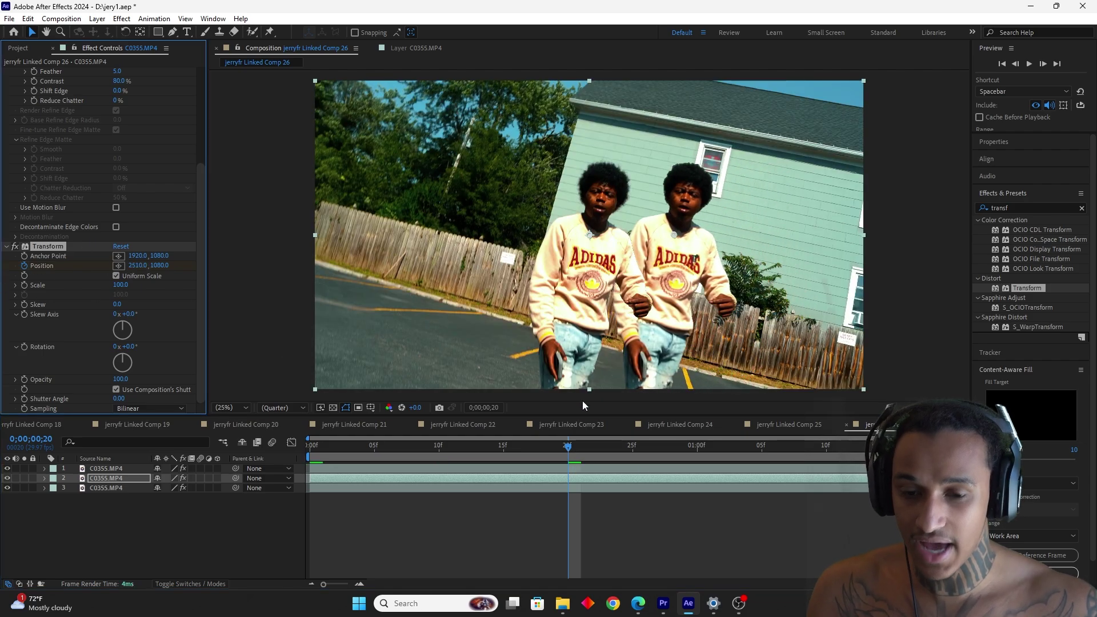
# Step: Try splitting the middle C0355.MP4 layer at 0;00;00;20 and moving its second part to the top, and undo it
pyautogui.hotkey('ctrl', 'shift', 'd')
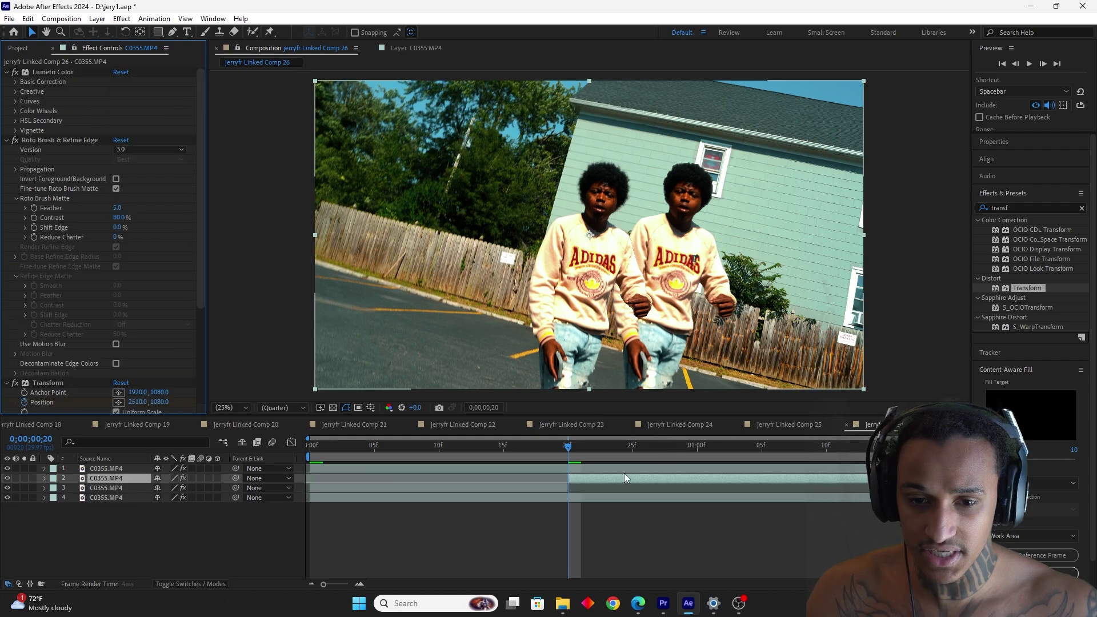
pyautogui.click(142, 475)
pyautogui.click(142, 467)
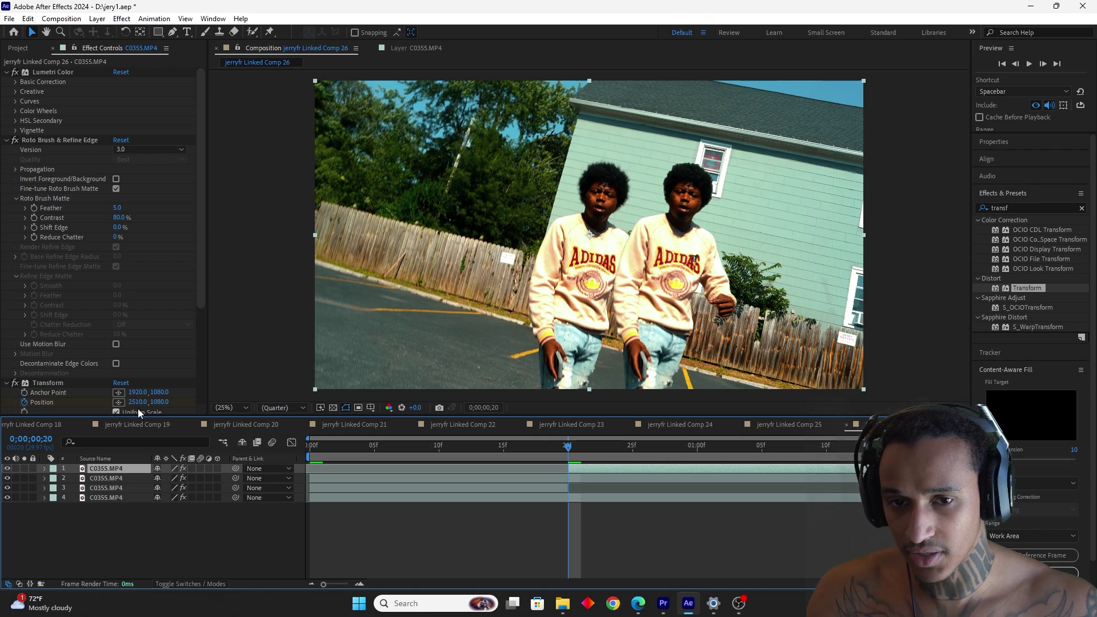
pyautogui.moveTo(528, 454)
pyautogui.mouseDown()
pyautogui.moveTo(492, 451)
pyautogui.moveTo(554, 458)
pyautogui.moveTo(529, 458)
pyautogui.mouseUp()
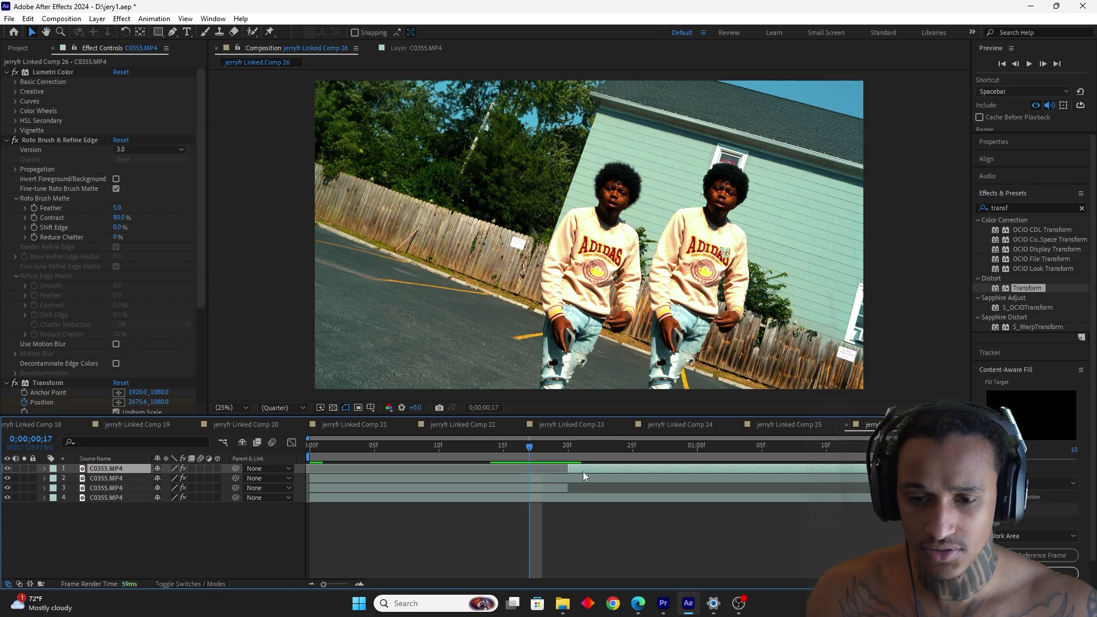
pyautogui.hotkey('ctrl', 'z')
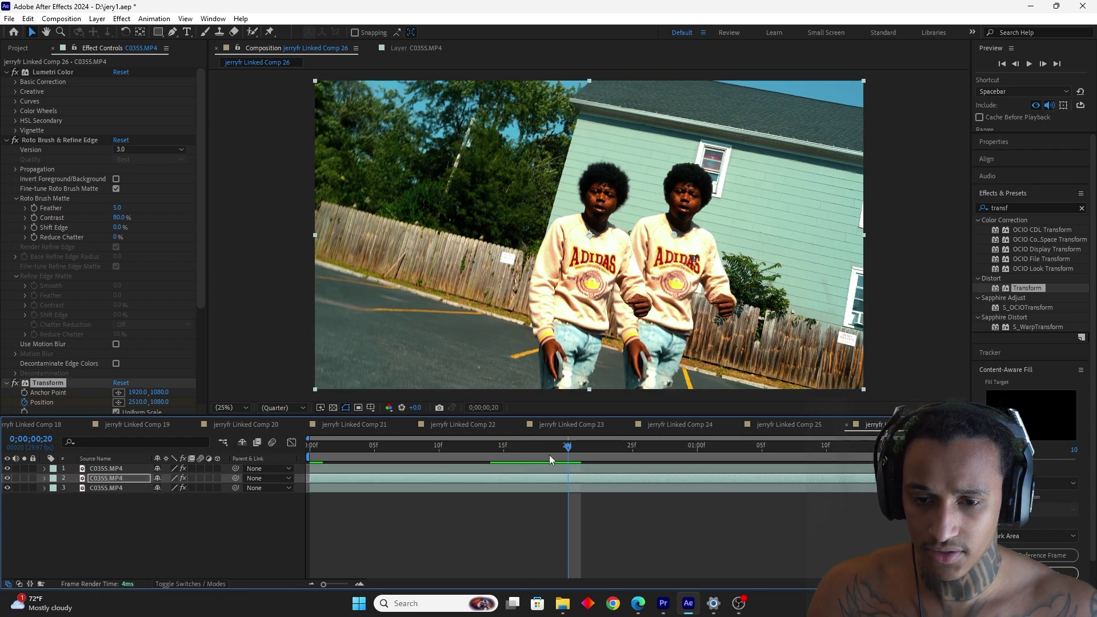
# Step: Split the middle C0355.MP4 layer at 0;00;00;17, move its second part to the top, and go to frame 20
pyautogui.moveTo(549, 456); pyautogui.dragTo(529, 456)
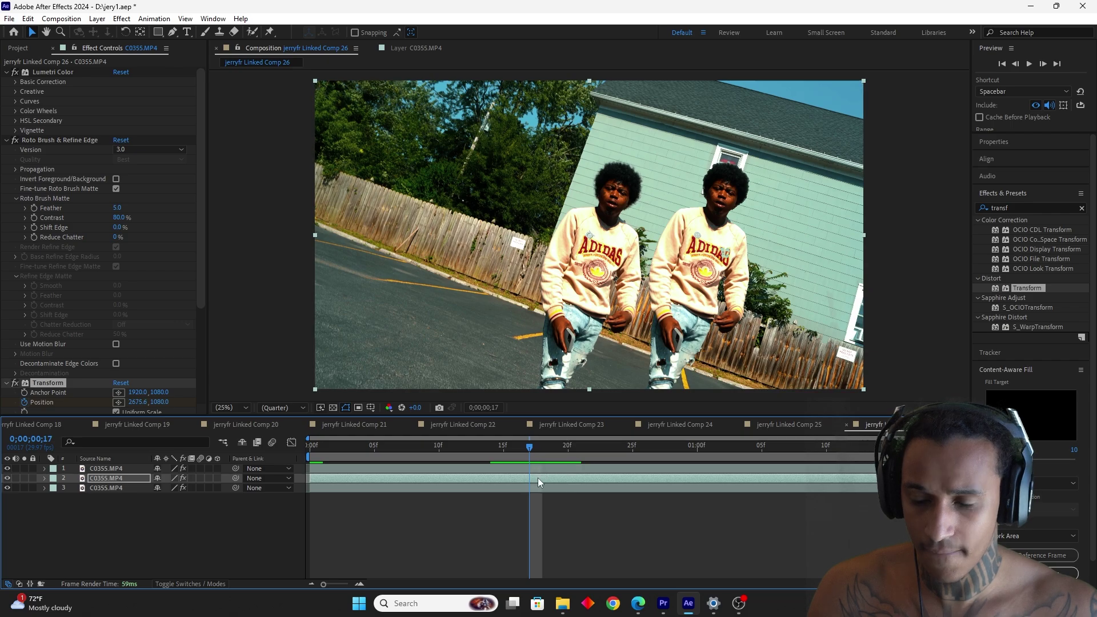
pyautogui.hotkey('ctrl', 'shift', 'd')
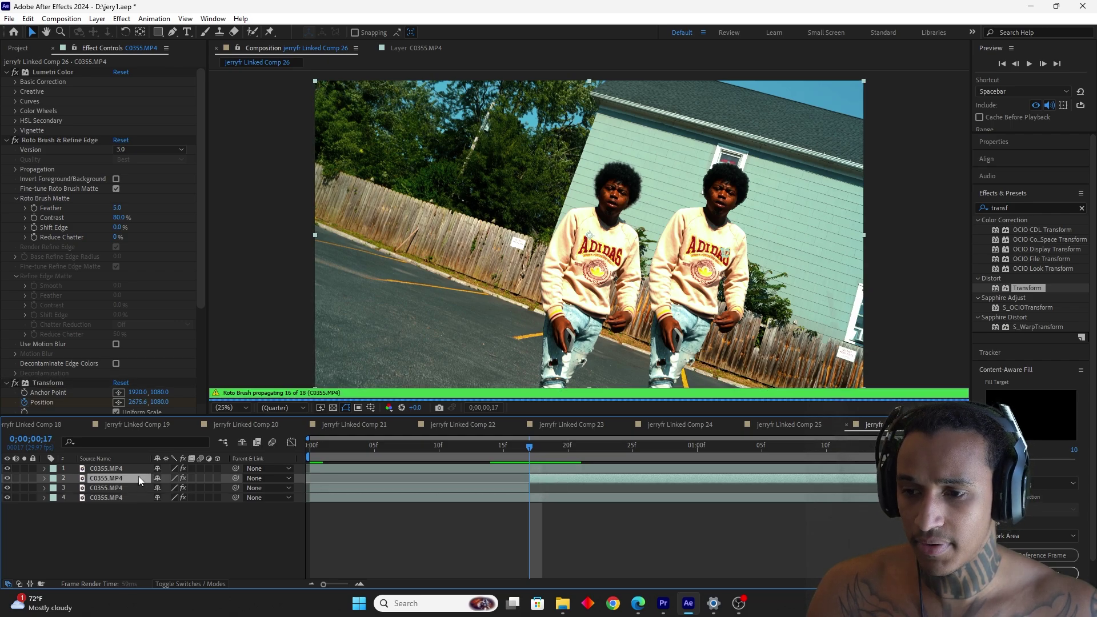
pyautogui.click(140, 468)
pyautogui.moveTo(532, 448)
pyautogui.mouseDown()
pyautogui.moveTo(623, 478)
pyautogui.moveTo(568, 482)
pyautogui.mouseUp()
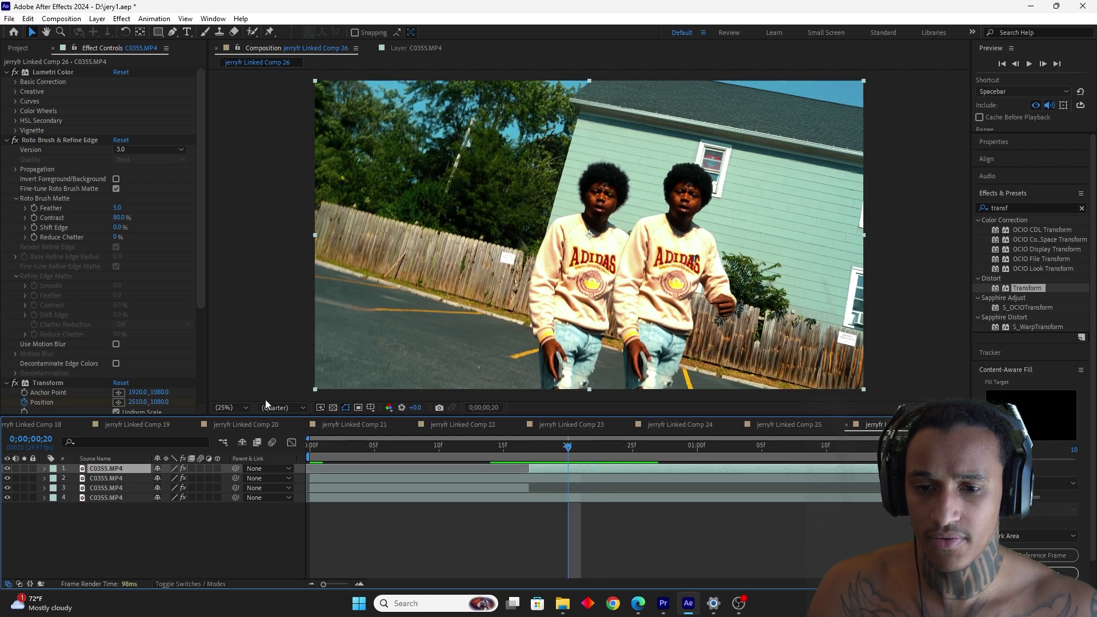
# Step: Go to 0;00;00;25 and set the top C0355.MP4 layer's Transform Position to 800.0, 1080.0
pyautogui.click(633, 448)
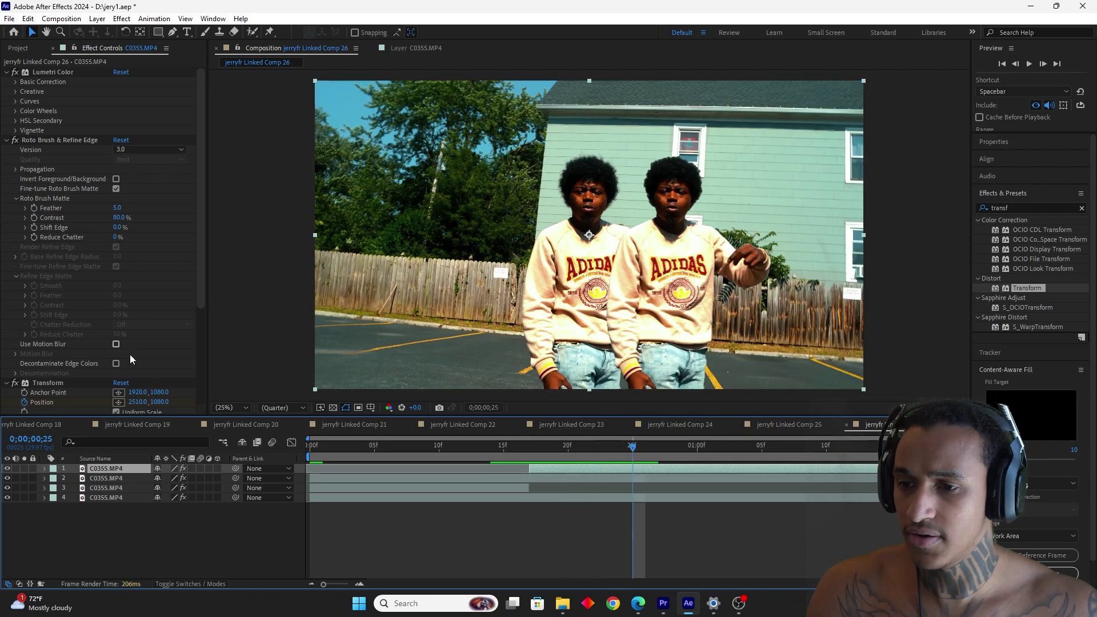
pyautogui.scroll(-4, 130, 353)
pyautogui.click(48, 254)
pyautogui.moveTo(134, 271); pyautogui.dragTo(10, 269)
pyautogui.moveTo(137, 273); pyautogui.dragTo(2, 291)
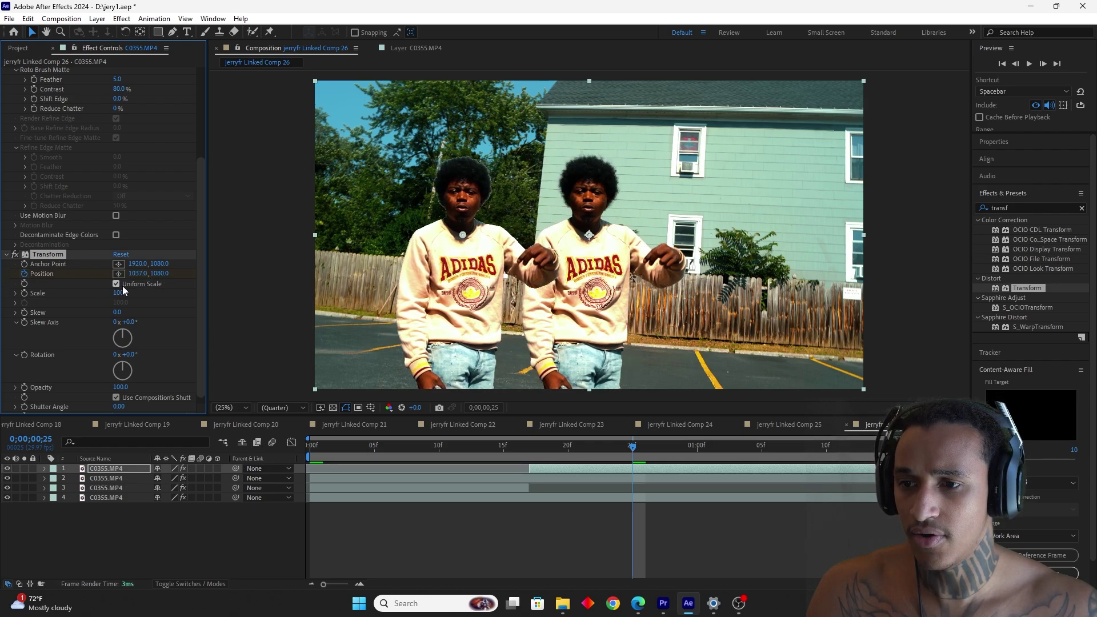
pyautogui.moveTo(139, 279); pyautogui.dragTo(74, 279)
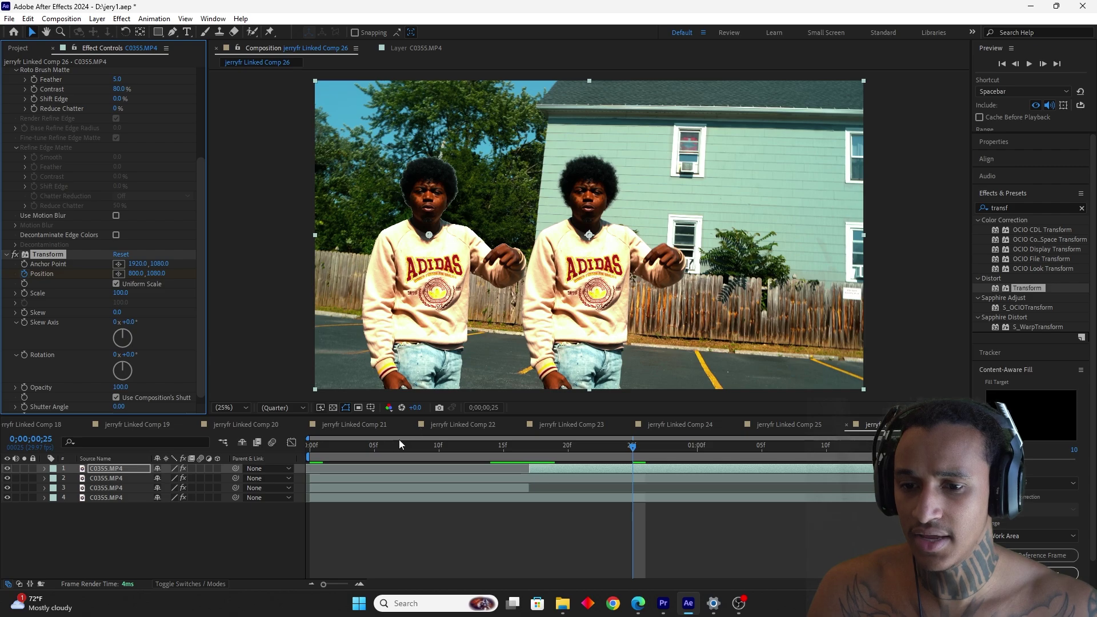
# Step: Try moving the top layer's Position keyframe from frame 20 to frame 24, playing the animation before and after
pyautogui.moveTo(395, 445); pyautogui.dragTo(263, 463)
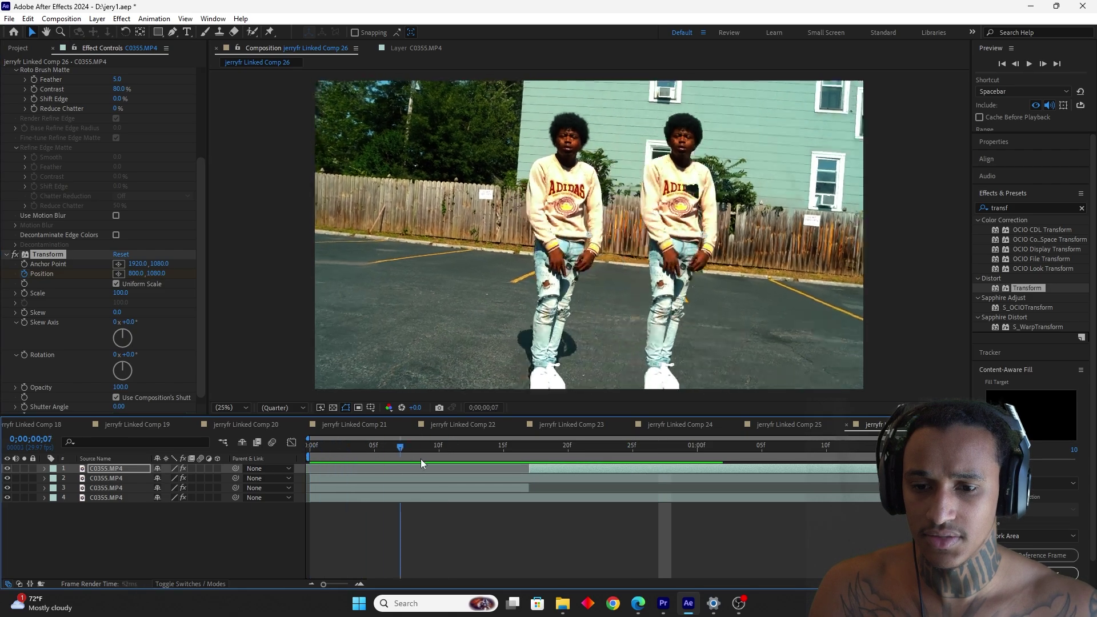
pyautogui.press('space')
pyautogui.press('u')
pyautogui.click(567, 489)
pyautogui.moveTo(567, 488); pyautogui.dragTo(619, 488)
pyautogui.press('space')
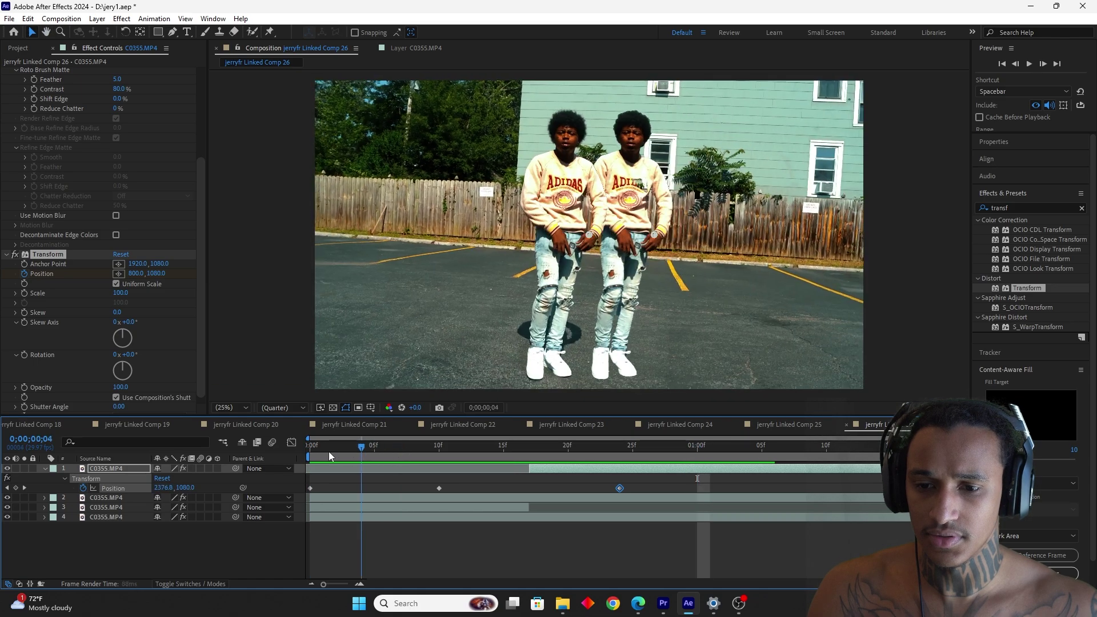
pyautogui.press('space')
# Step: Try moving layer 3's last Position keyframe from frame 20 to frame 17, and undo both recent keyframe moves
pyautogui.click(512, 507)
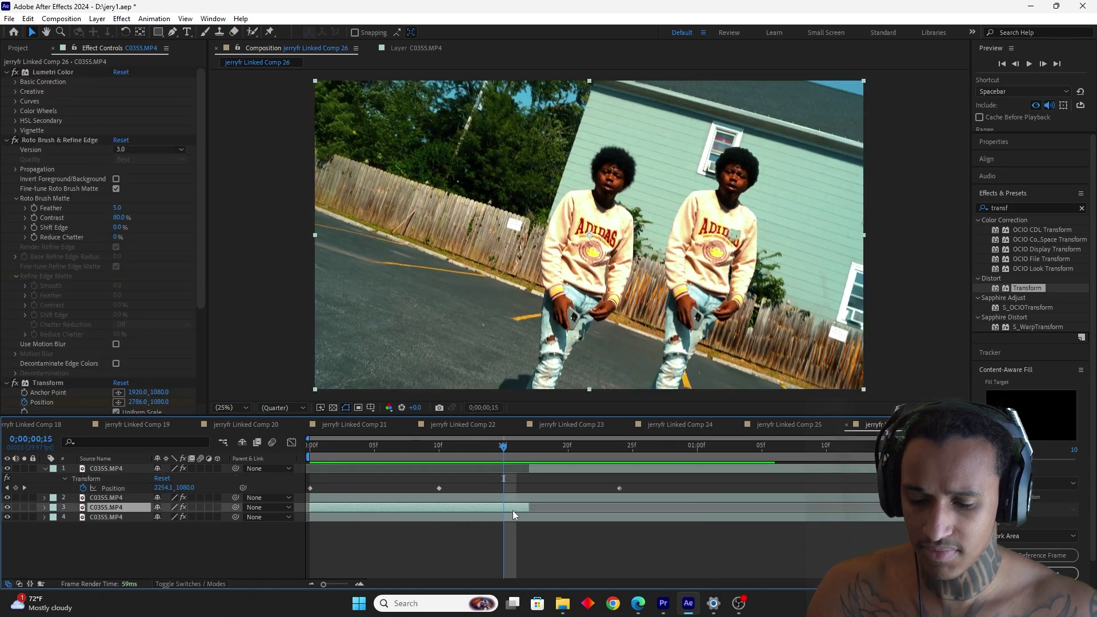
pyautogui.press('u')
pyautogui.click(568, 526)
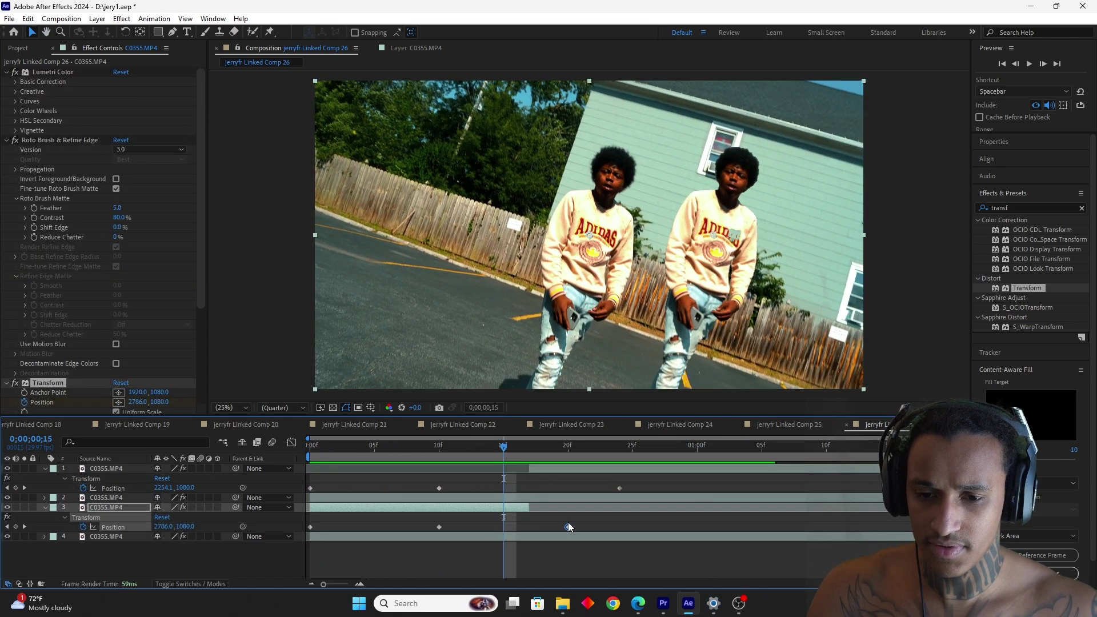
pyautogui.moveTo(568, 526); pyautogui.dragTo(529, 526)
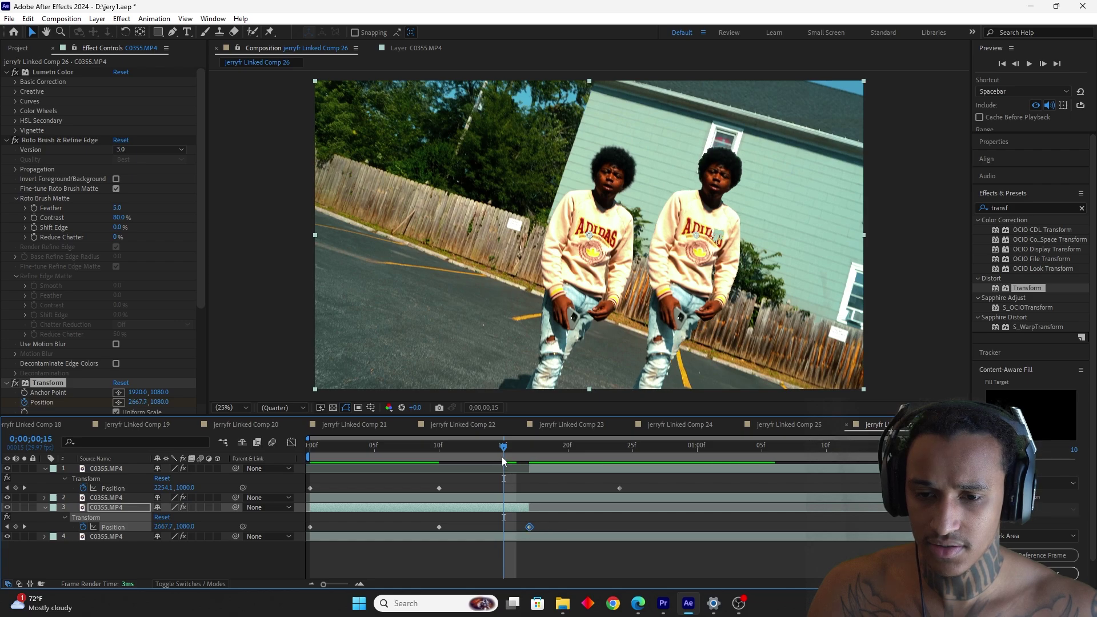
pyautogui.hotkey('ctrl', 'z')
pyautogui.hotkey('ctrl', 'z')
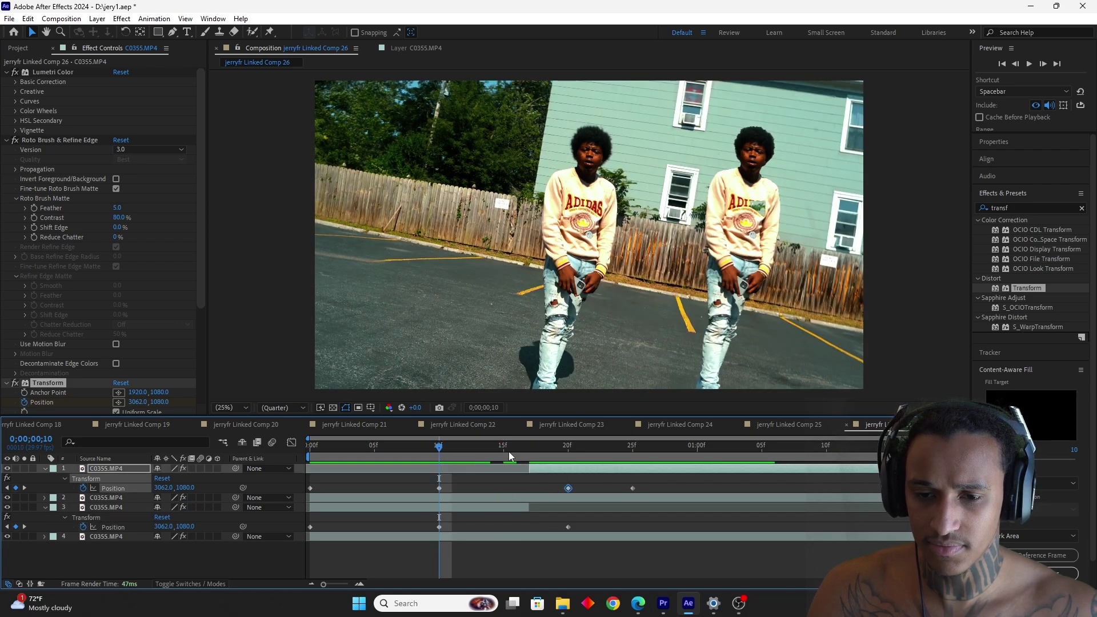
# Step: Move the frame 20 Position keyframes of layers 1 and 3 together to frame 17 and play back the animation
pyautogui.press('space')
pyautogui.moveTo(562, 483); pyautogui.dragTo(529, 527)
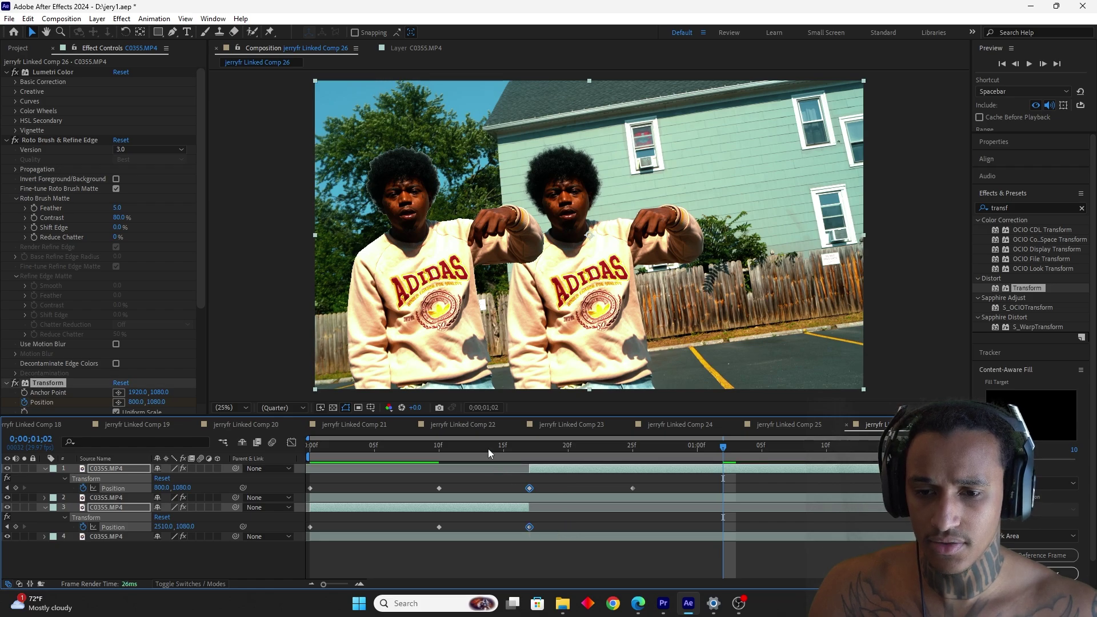
pyautogui.press('space')
# Step: At 0;00;00;25, shift both selected layers' Position together, to 609.0, 1080.0 on layer 1 and 2319.0, 1080.0 on layer 3
pyautogui.moveTo(585, 477); pyautogui.dragTo(638, 489)
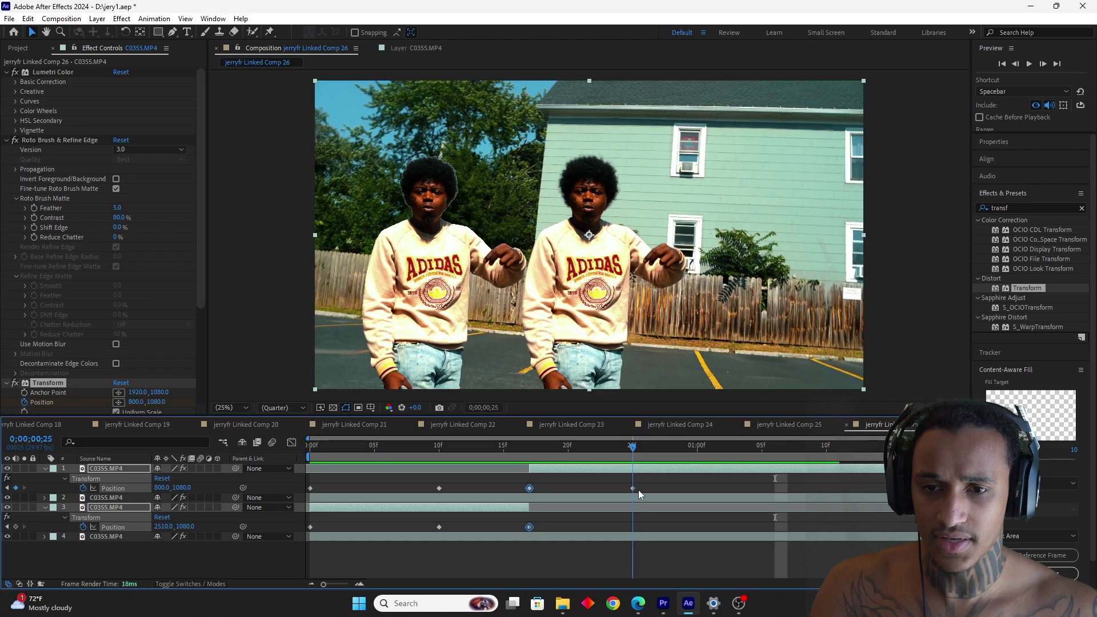
pyautogui.press('n')
pyautogui.moveTo(132, 401); pyautogui.dragTo(32, 410)
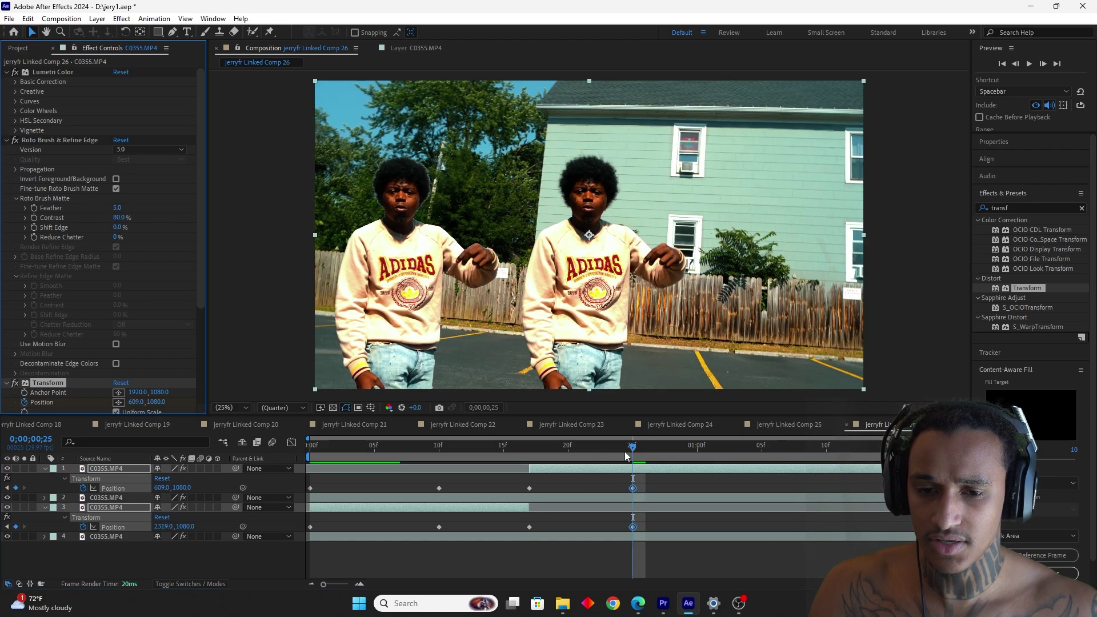
# Step: Split the top C0355.MP4 layer at 0;00;01;01 and move its second part below layer 2
pyautogui.moveTo(632, 446); pyautogui.dragTo(709, 465)
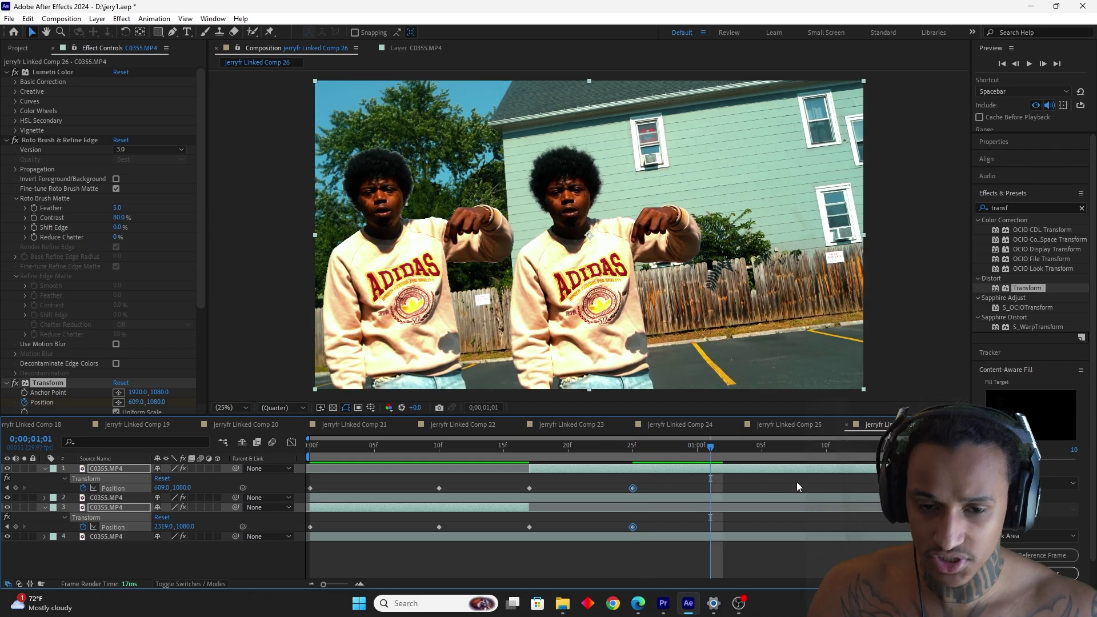
pyautogui.hotkey('ctrl', 'shift', 'd')
pyautogui.moveTo(121, 468); pyautogui.dragTo(123, 514)
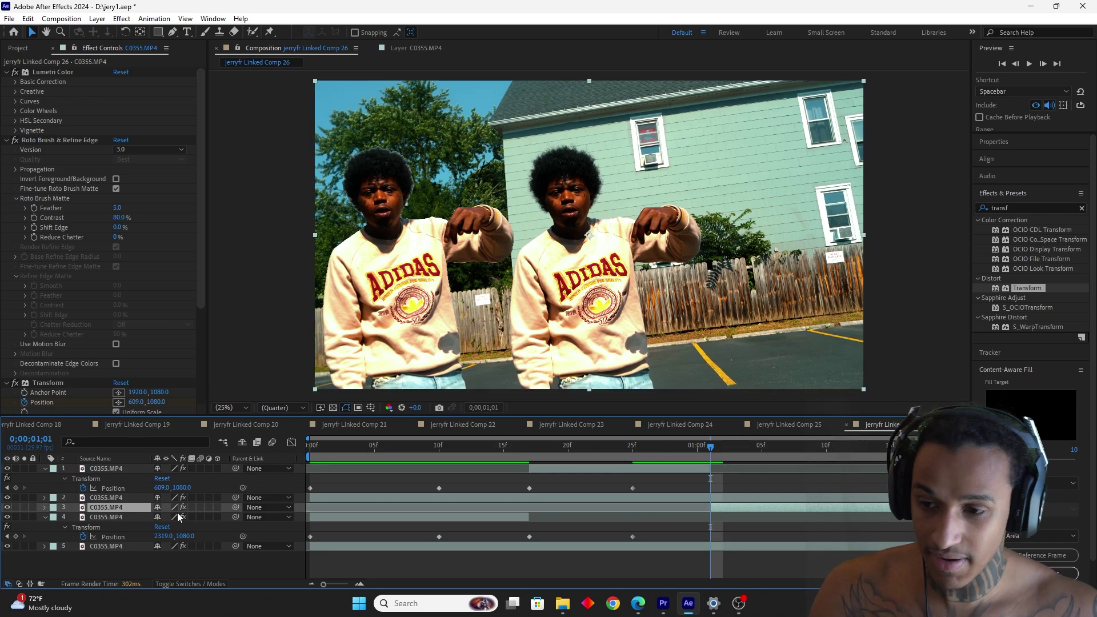
# Step: Try a Position keyframe of 3406.0, 1080.0 on the split-off part at 0;00;01;01 and preview the movement
pyautogui.press('p')
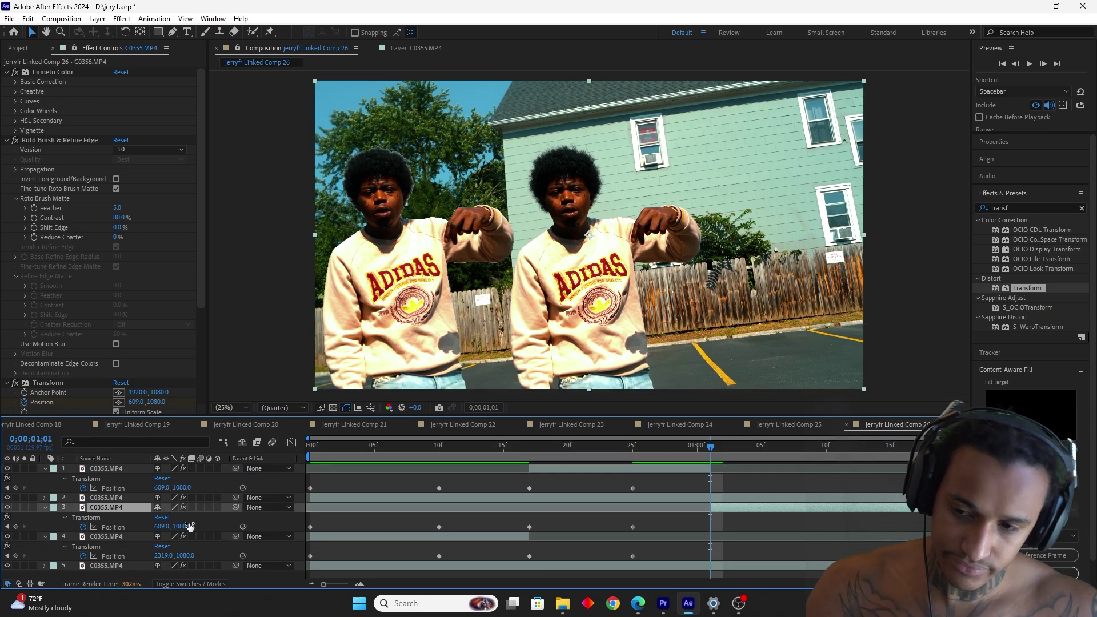
pyautogui.click(173, 530)
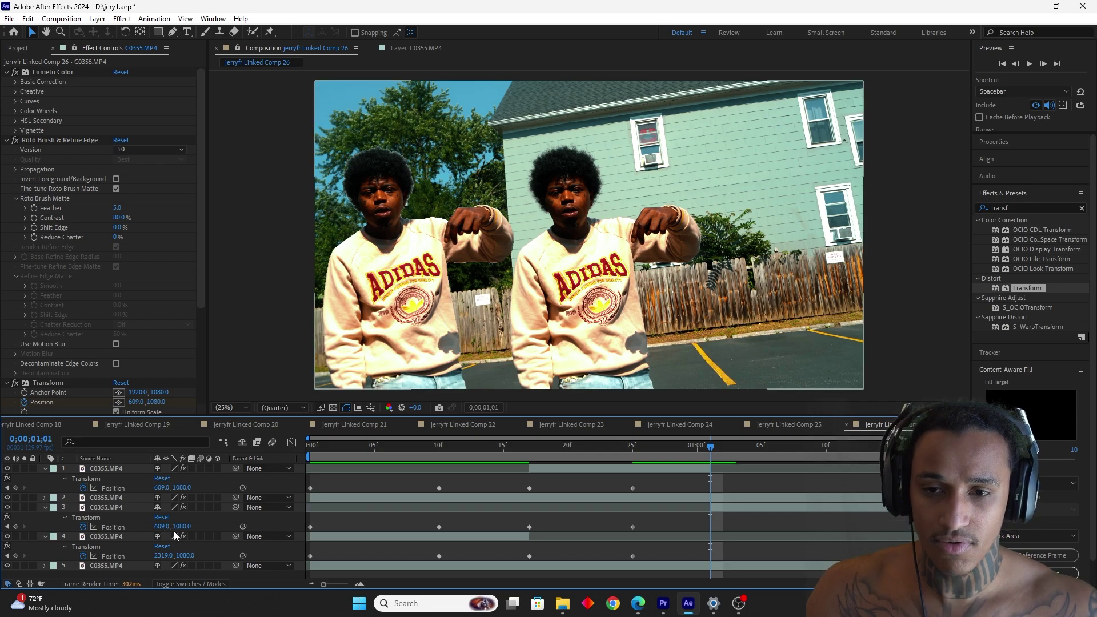
pyautogui.moveTo(165, 526); pyautogui.dragTo(740, 531)
pyautogui.moveTo(531, 447); pyautogui.dragTo(670, 475)
pyautogui.press('space')
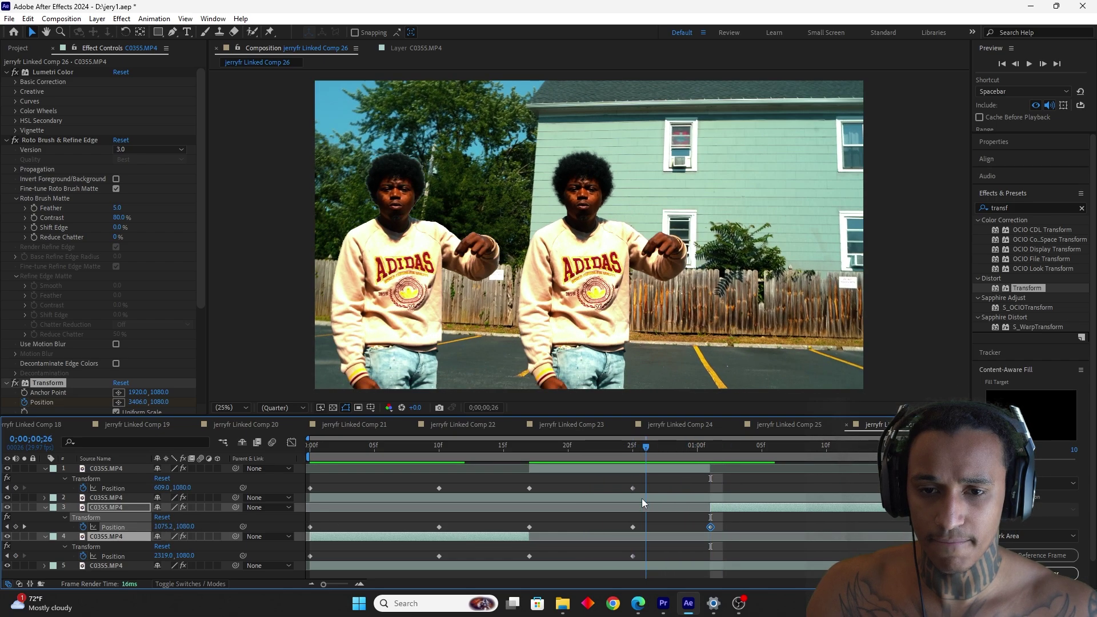
pyautogui.press('space')
pyautogui.press('space')
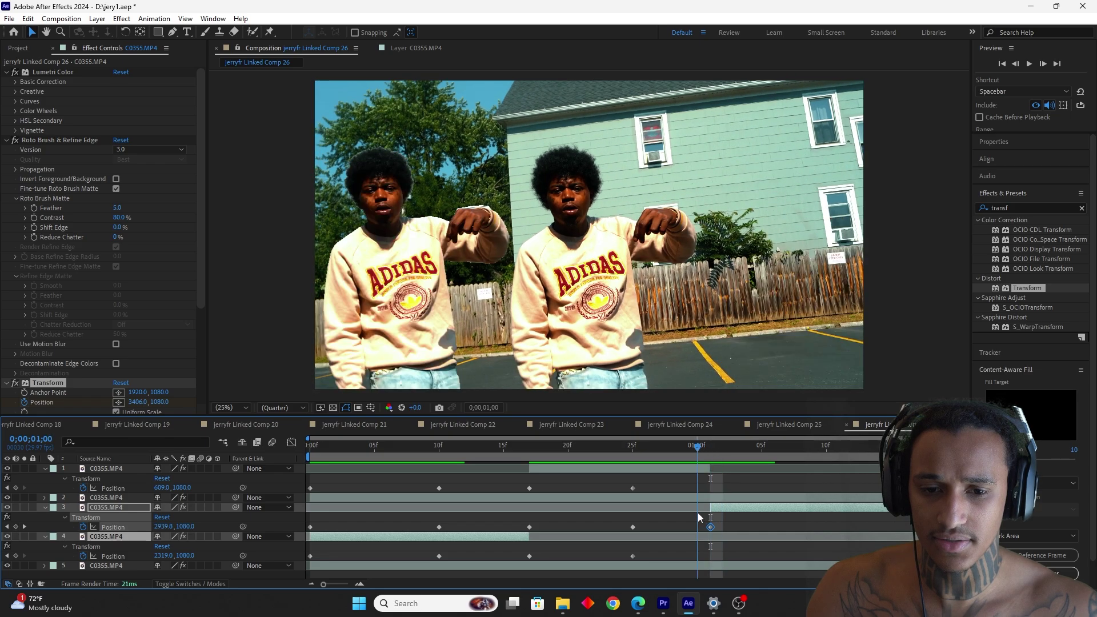
pyautogui.press('space')
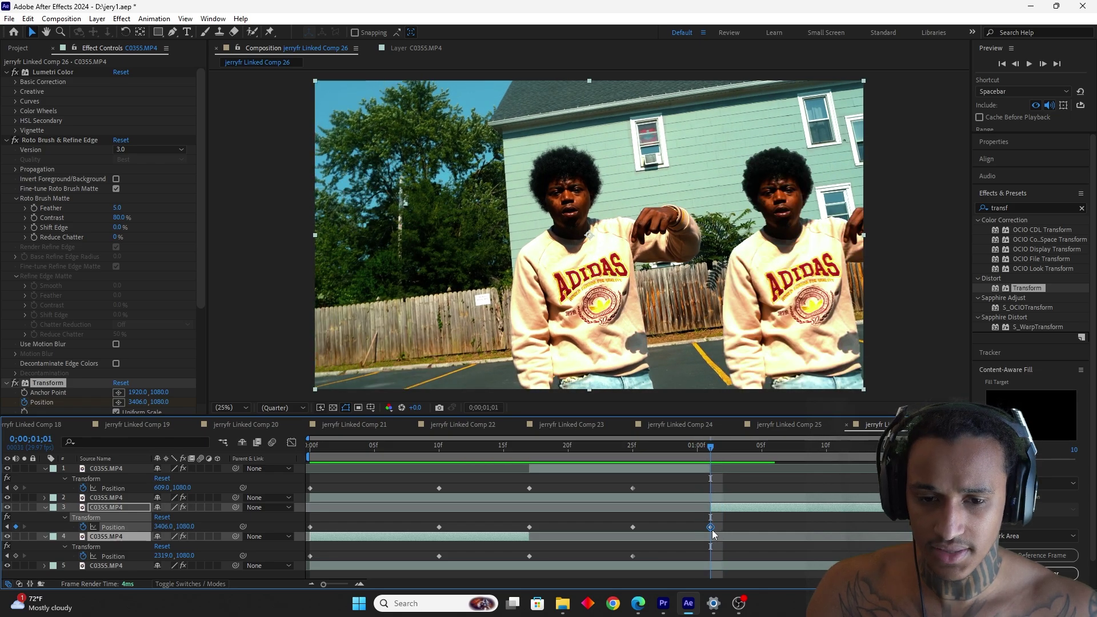
# Step: Undo the split-off part's Position keyframe at 0;00;01;01 and play the composition from the start
pyautogui.click(699, 474)
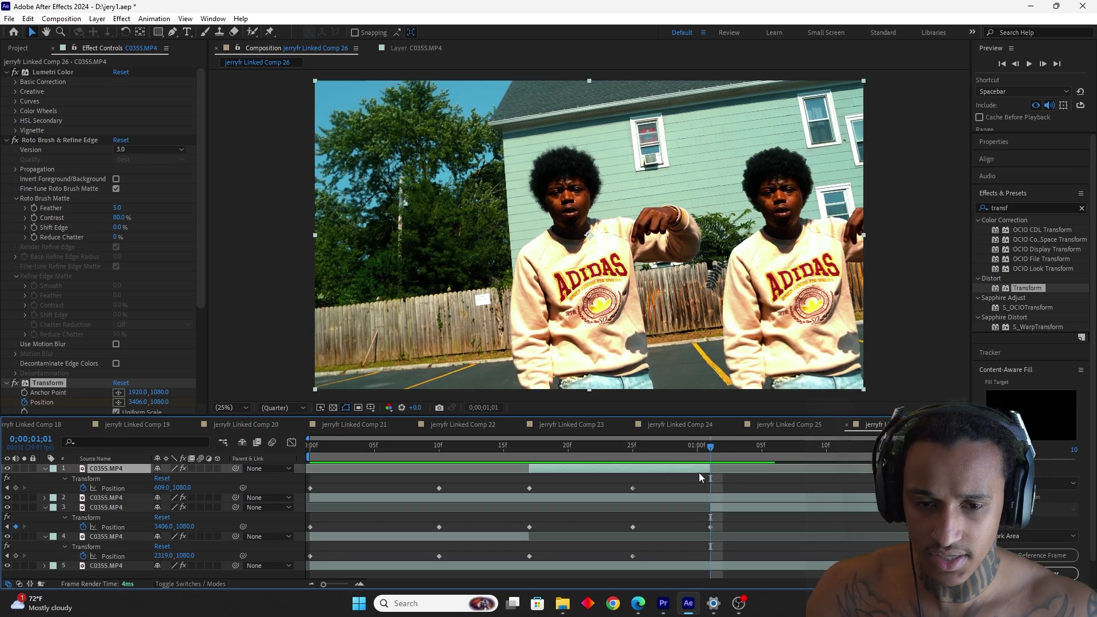
pyautogui.hotkey('ctrl', 'z')
pyautogui.hotkey('ctrl', 'z')
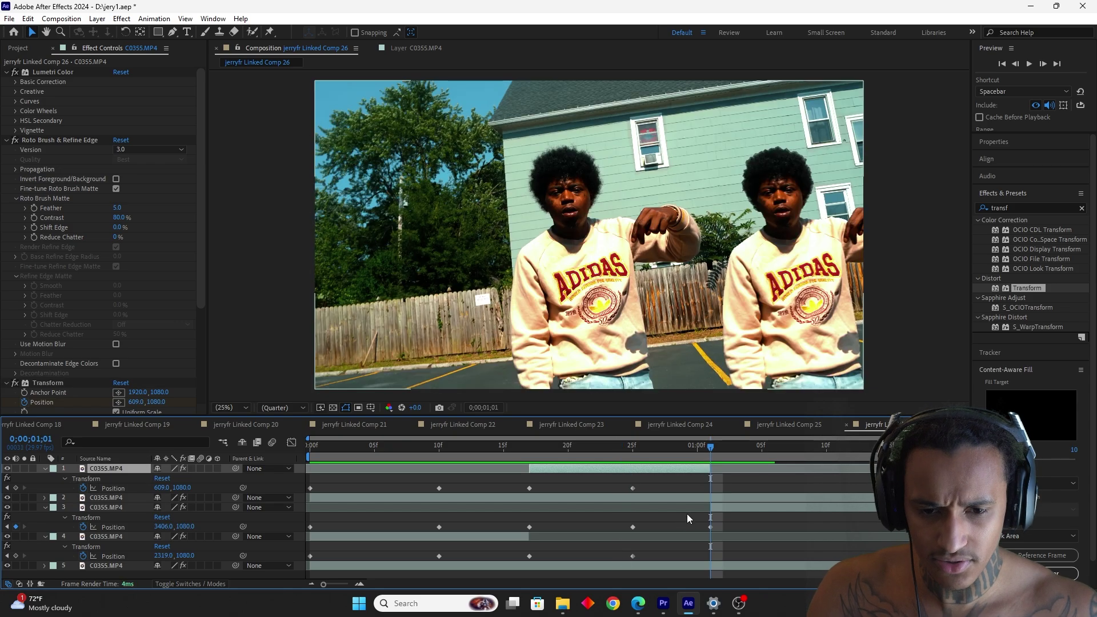
pyautogui.hotkey('ctrl', 'z')
pyautogui.hotkey('ctrl', 'z')
pyautogui.click(676, 447)
pyautogui.hotkey('ctrl', 'z')
pyautogui.moveTo(684, 449); pyautogui.dragTo(581, 453)
pyautogui.press('space')
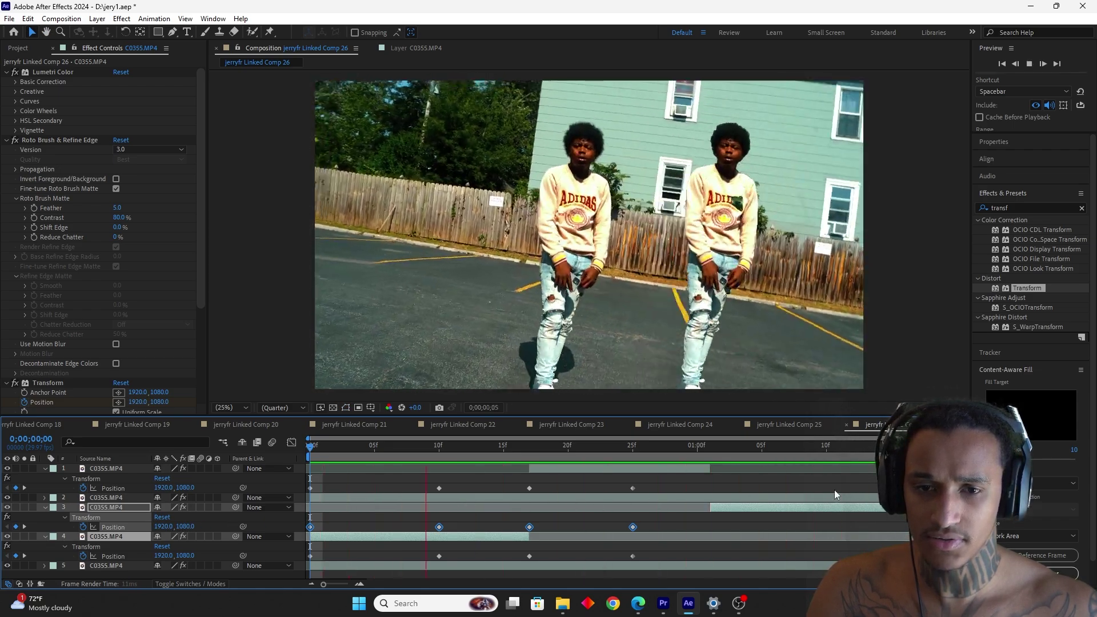
pyautogui.press('space')
# Step: Apply Easy Ease to the Position keyframes of the three animated C0355.MP4 layers and enable motion blur for them
pyautogui.moveTo(845, 478); pyautogui.dragTo(481, 574)
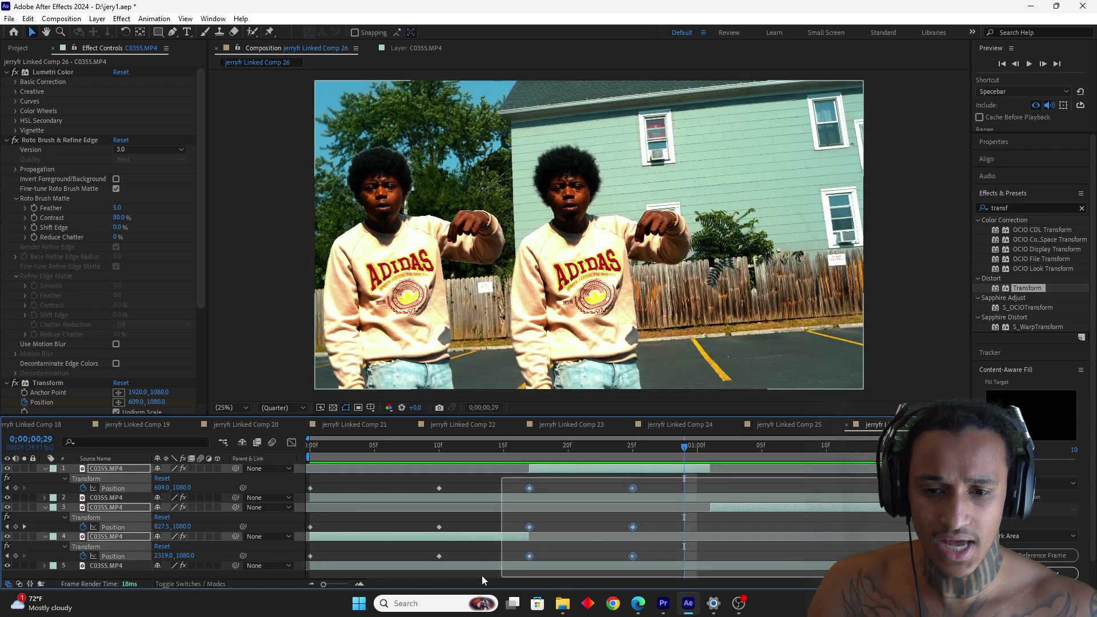
pyautogui.moveTo(306, 562); pyautogui.dragTo(307, 562)
pyautogui.rightClick(310, 557)
pyautogui.moveTo(400, 549)
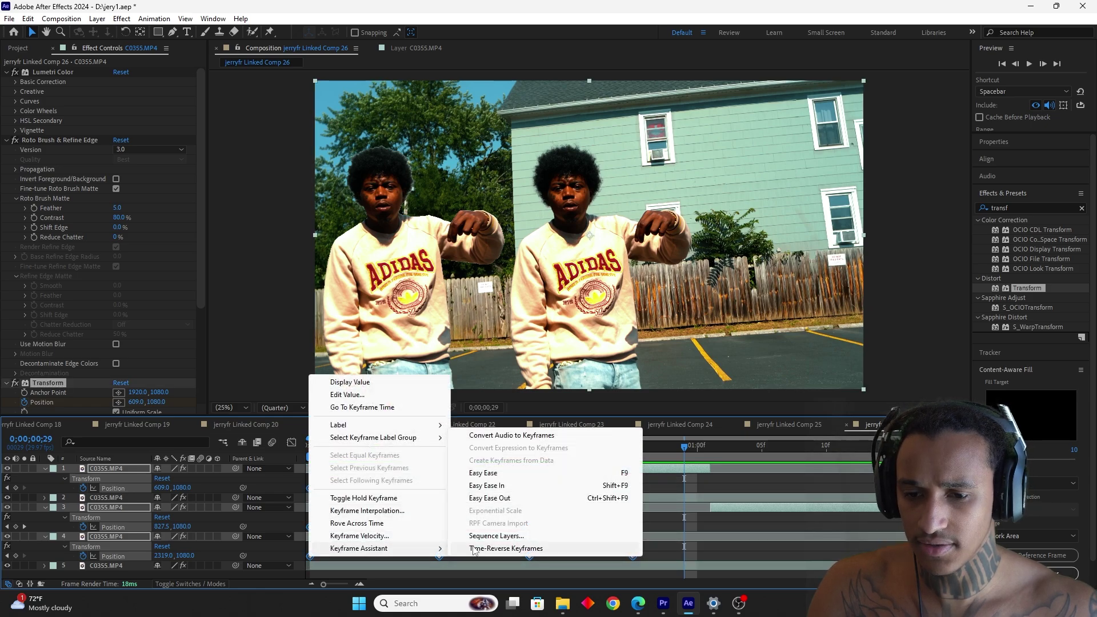
pyautogui.click(518, 474)
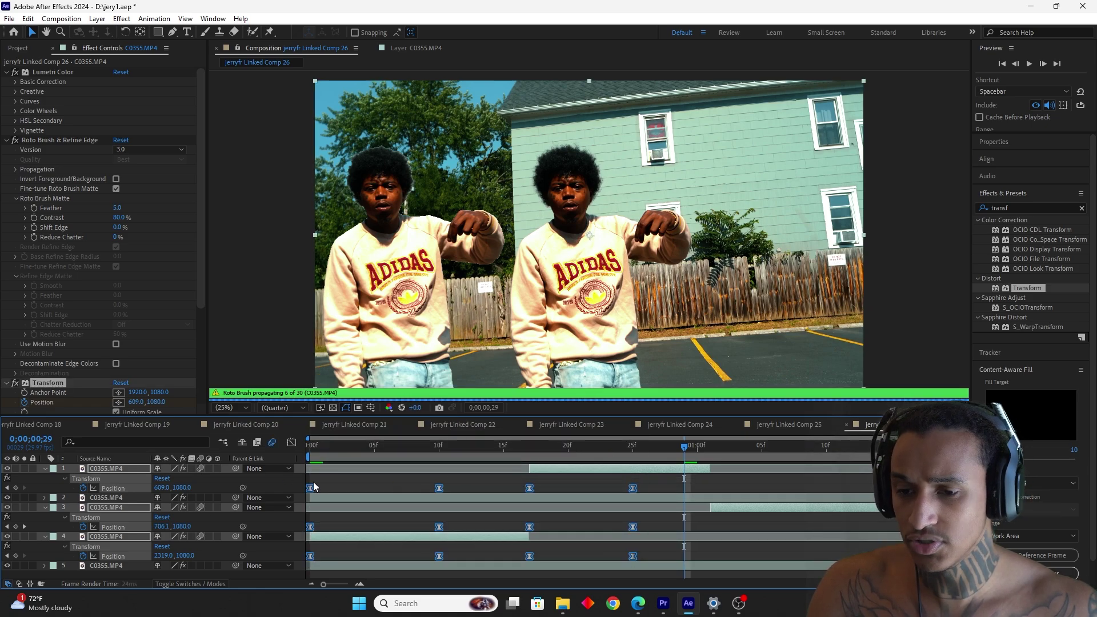
# Step: Play the composition from the first frame to check the eased clone movement with motion blur
pyautogui.click(321, 446)
pyautogui.press('space')
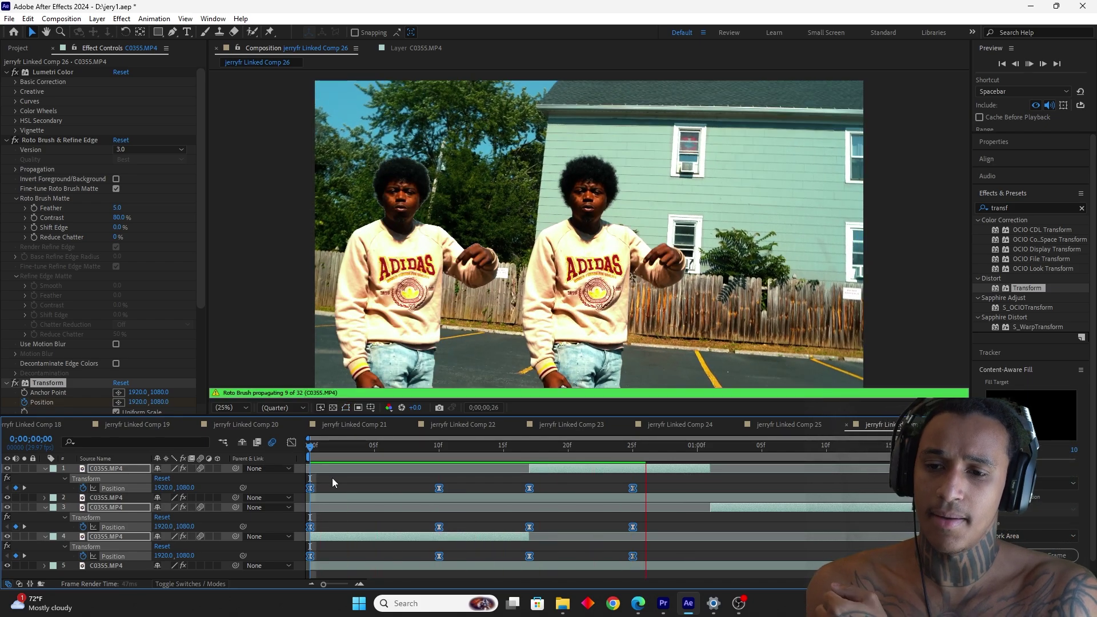
pyautogui.press('space')
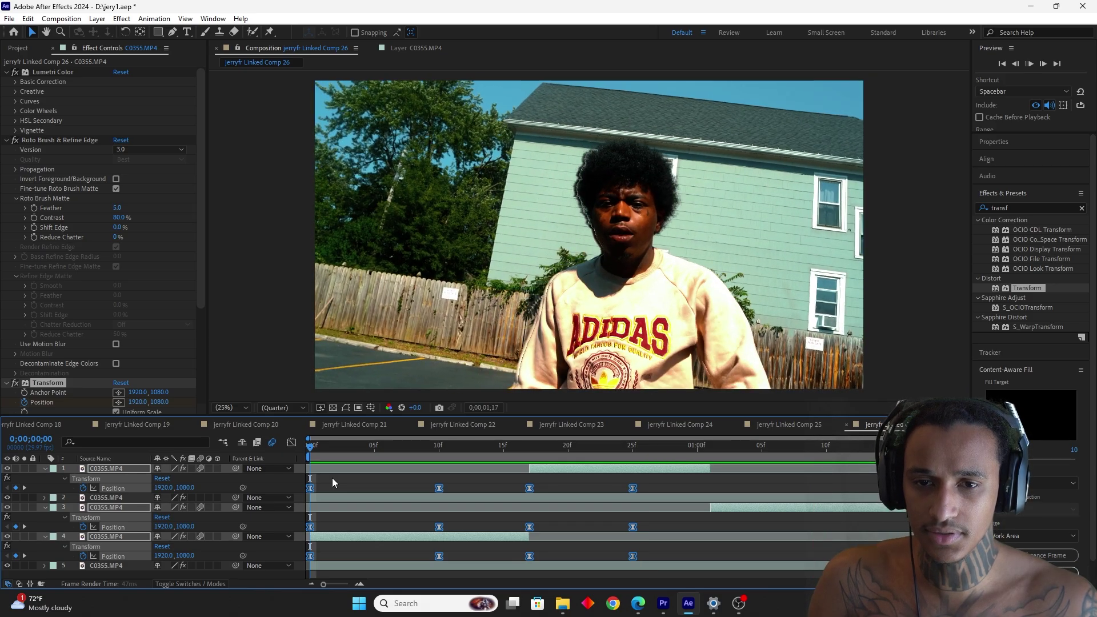